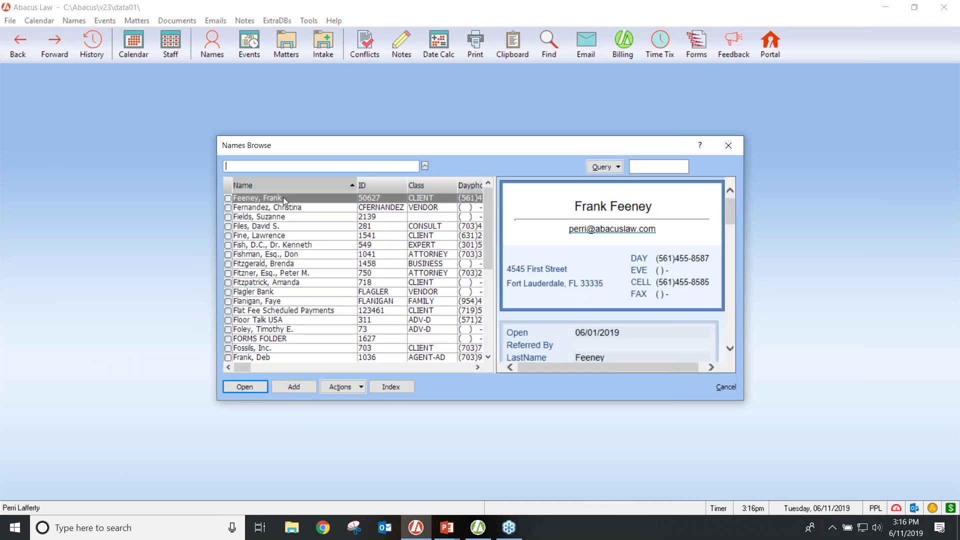
Step: View the client's contact record, and the linked names and notes of the client's matter against ABC Corporation
double_click(283, 197)
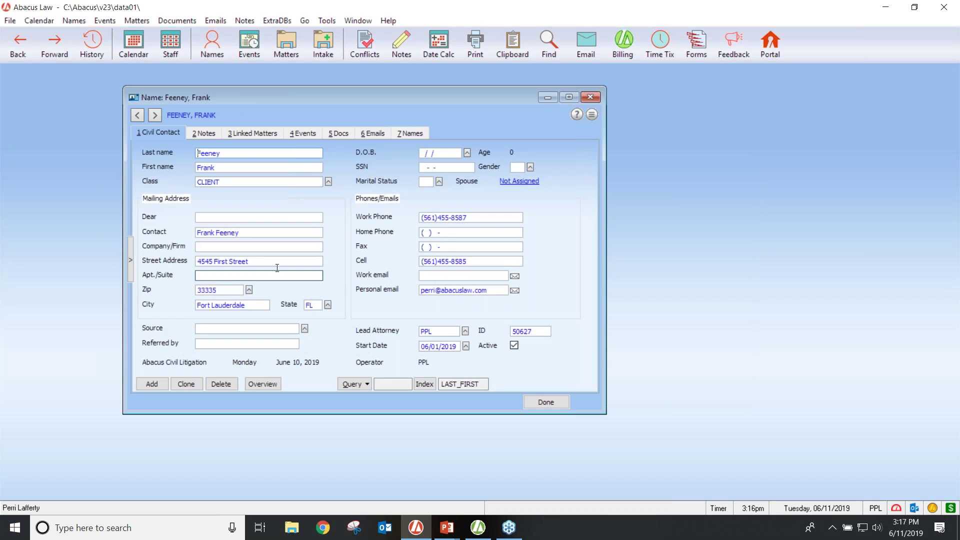
left_click(590, 97)
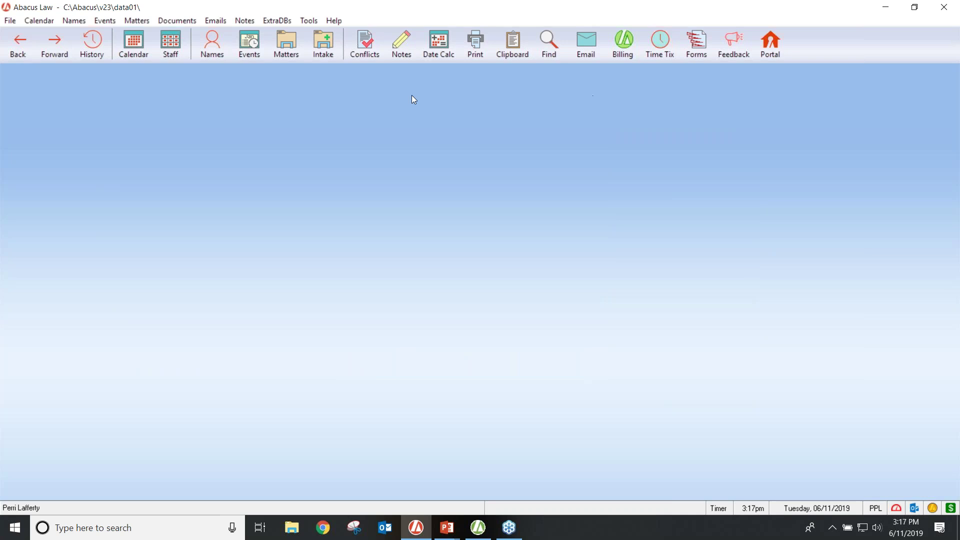
left_click(288, 40)
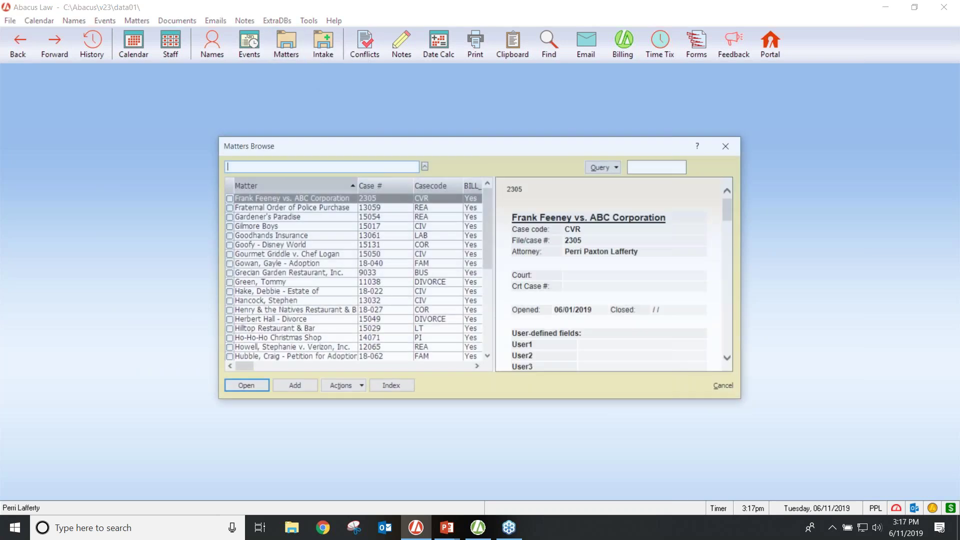
double_click(274, 197)
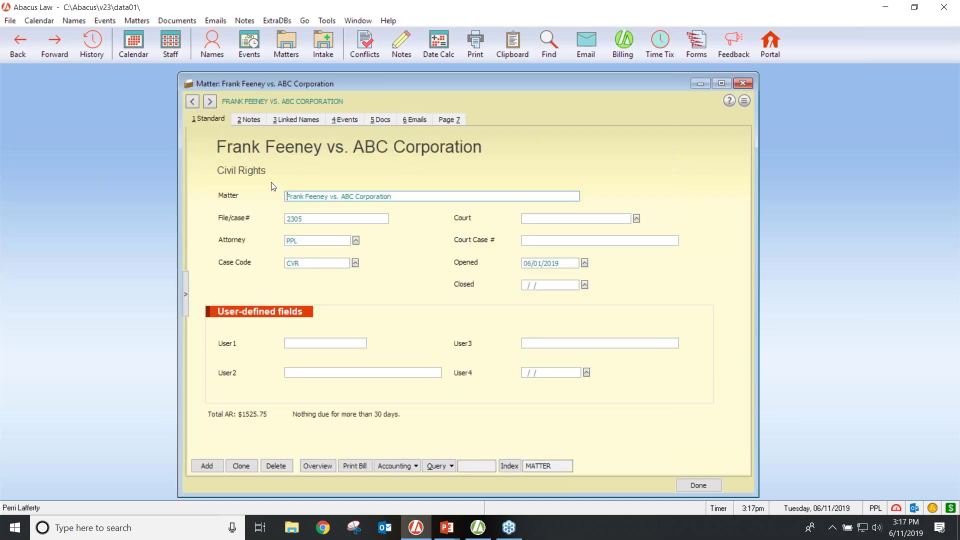
left_click(286, 119)
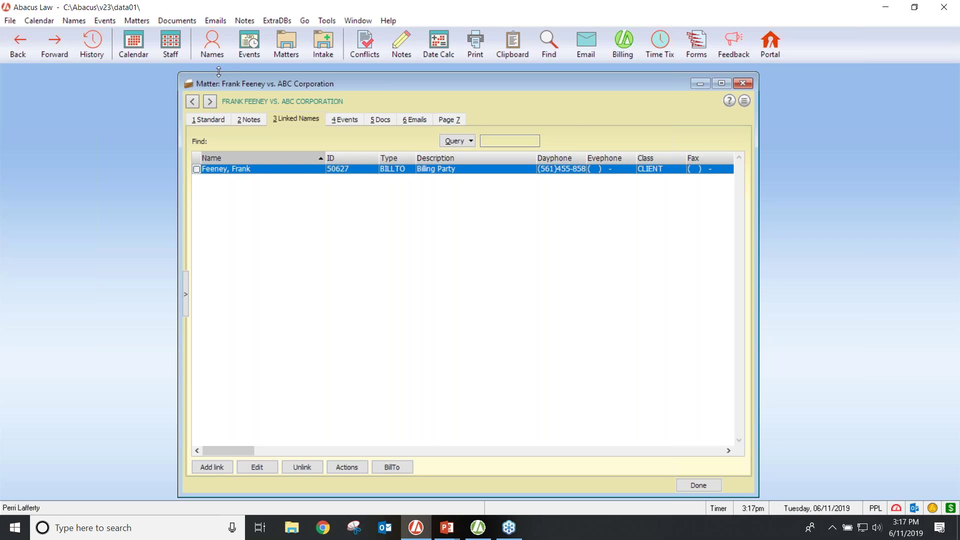
left_click(248, 119)
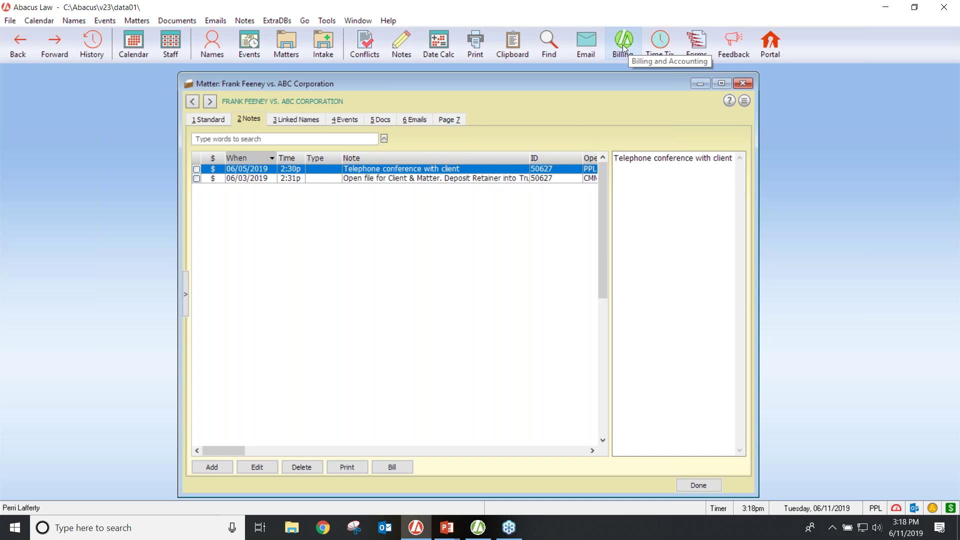
Step: Switch to Abacus Accounting and look through its billing, accounts payable and trust commands
left_click(478, 531)
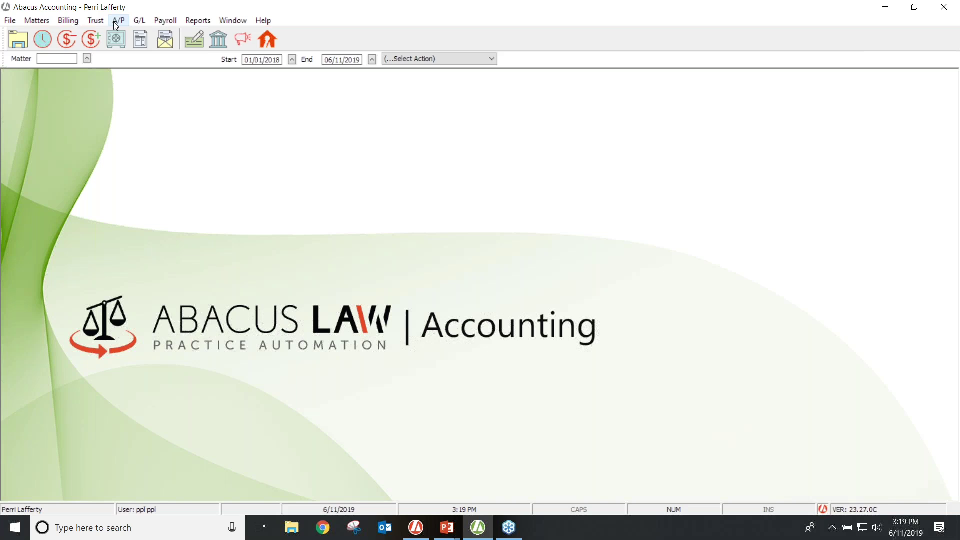
left_click(62, 22)
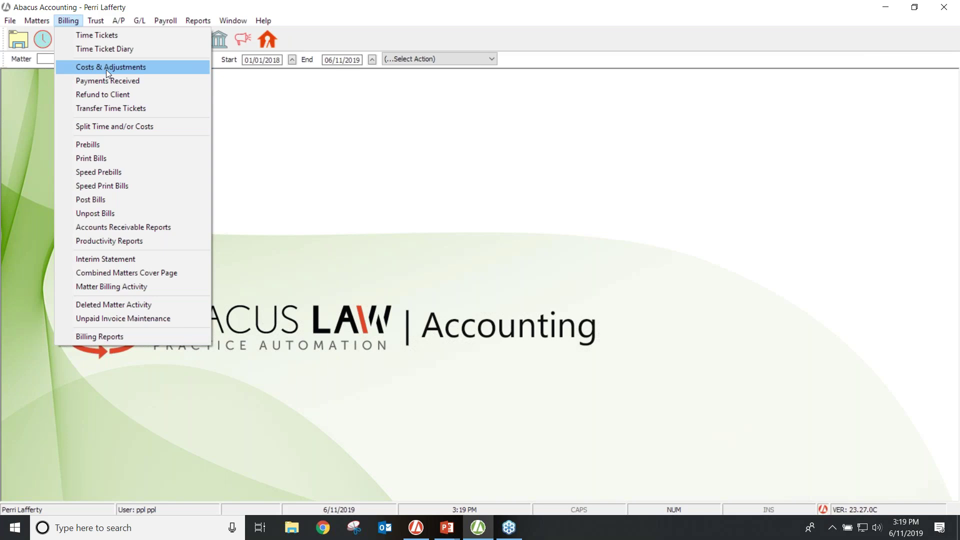
left_click(287, 131)
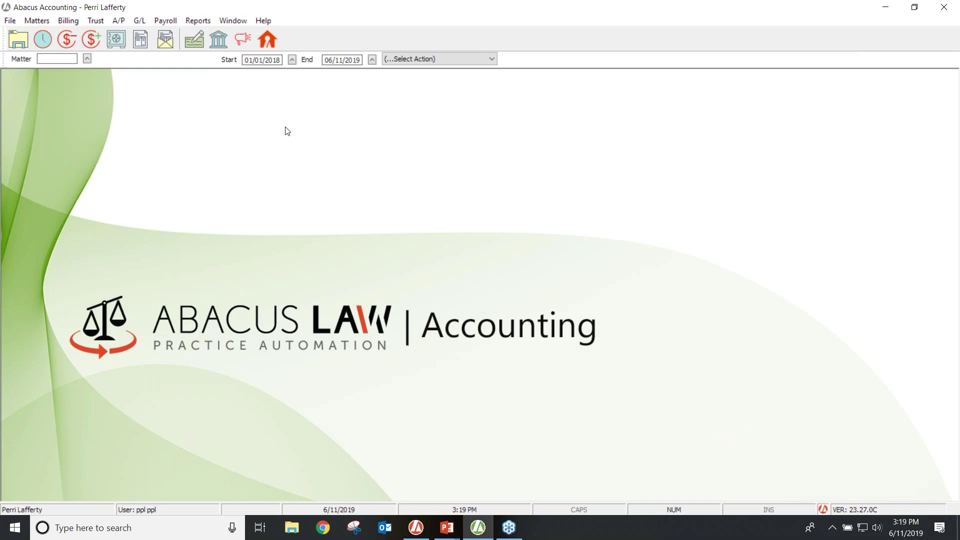
left_click(120, 21)
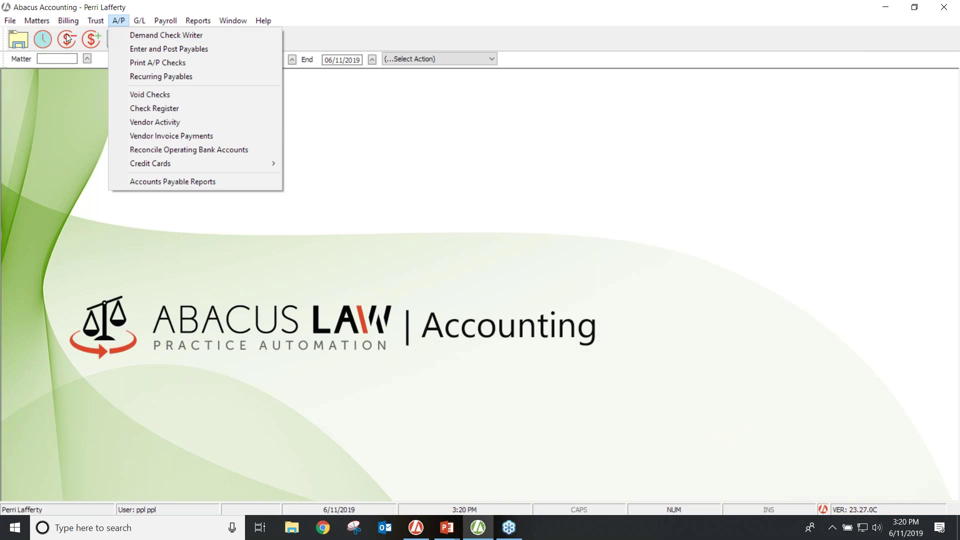
mouse_move(62, 20)
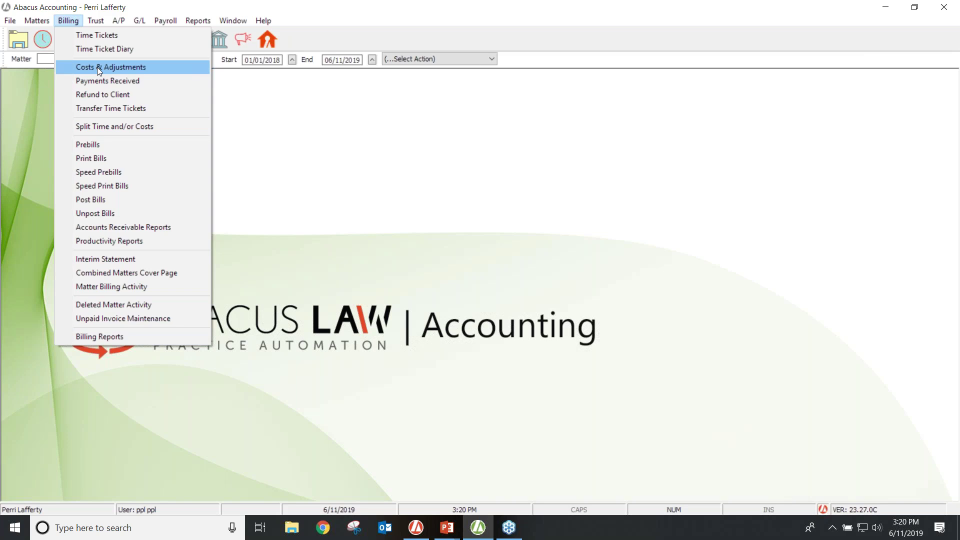
mouse_move(115, 25)
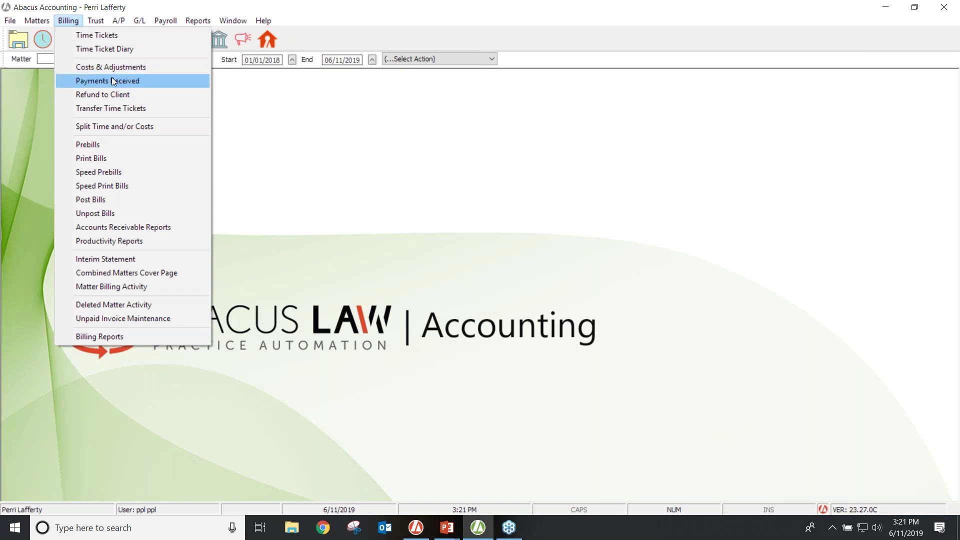
left_click(260, 107)
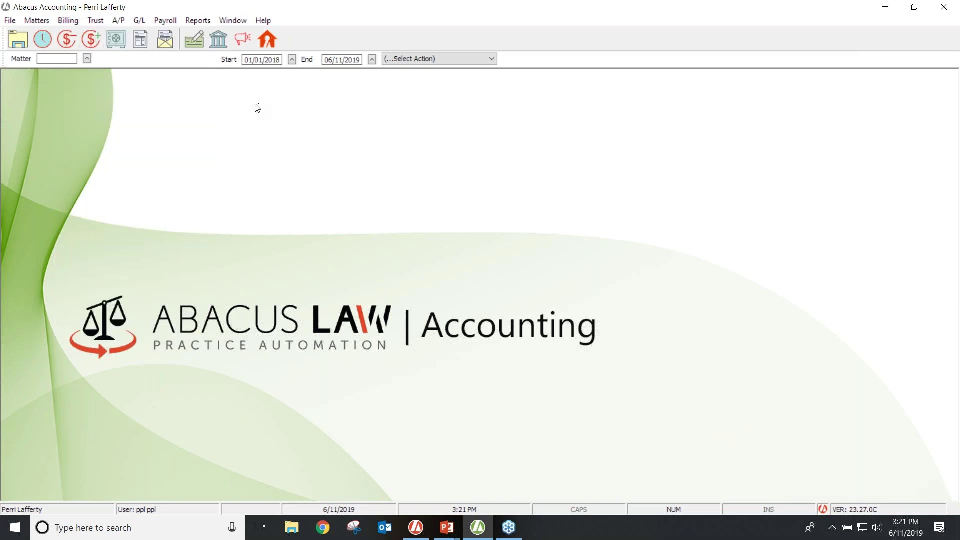
left_click(96, 21)
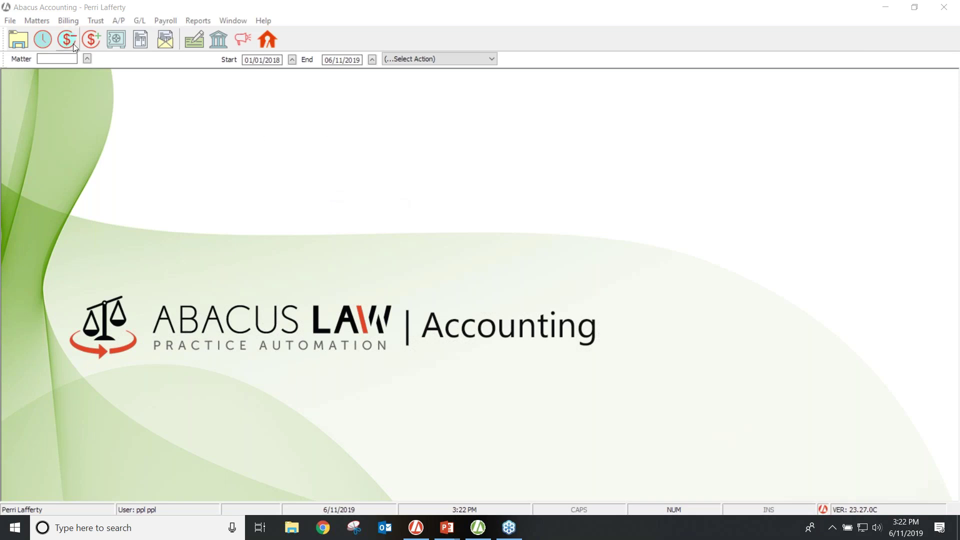
left_click(70, 20)
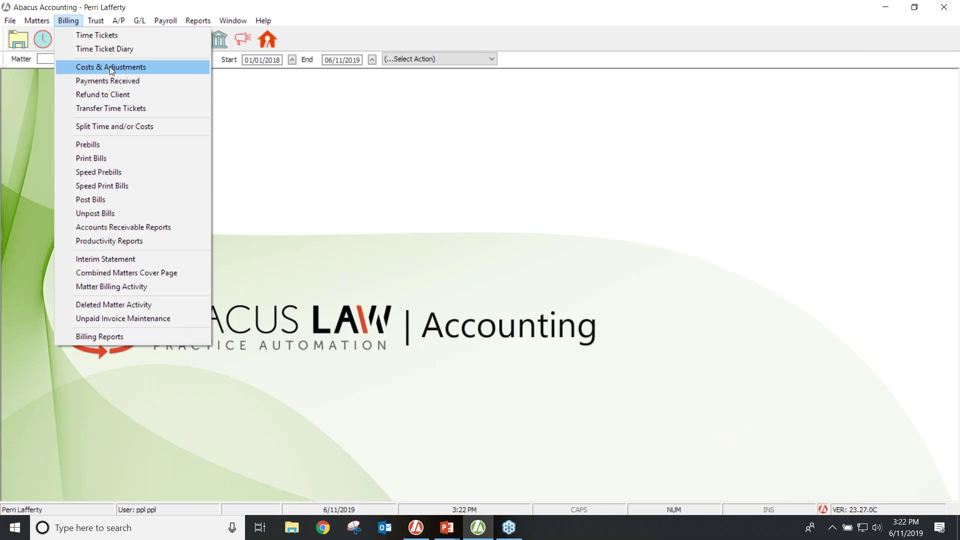
left_click(237, 110)
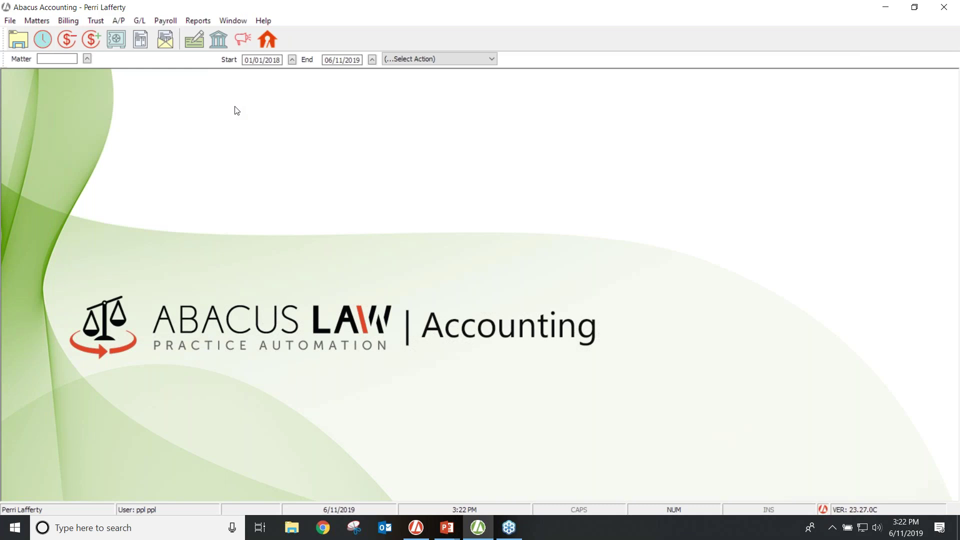
Step: Open the matter billing activity for the client's case against ABC Corporation, searching matters by the client's last name
left_click(36, 22)
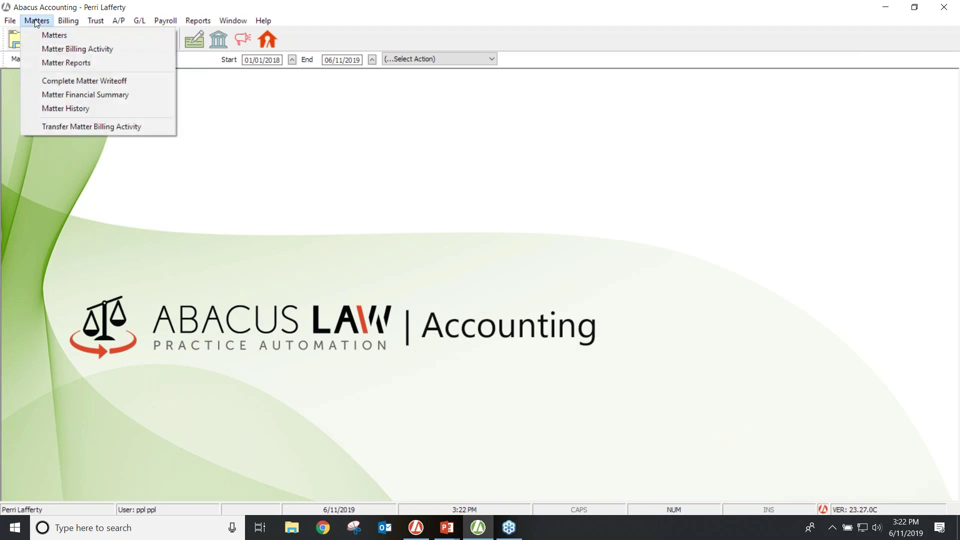
left_click(68, 49)
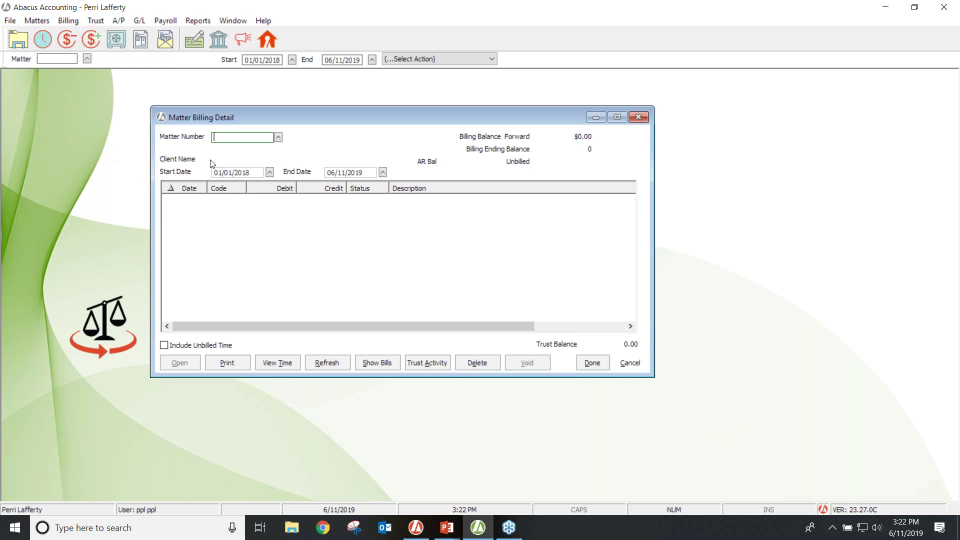
left_click(278, 138)
type("feeney")
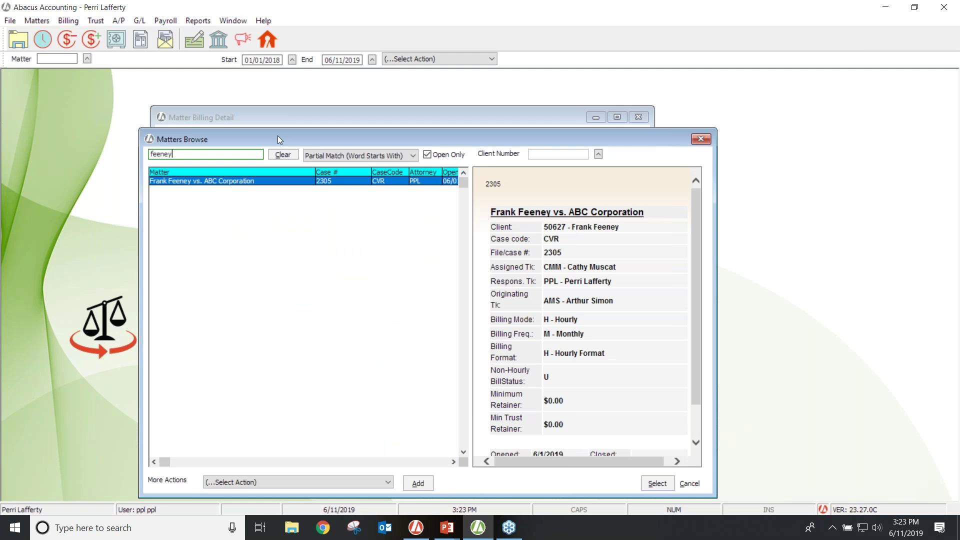
double_click(194, 181)
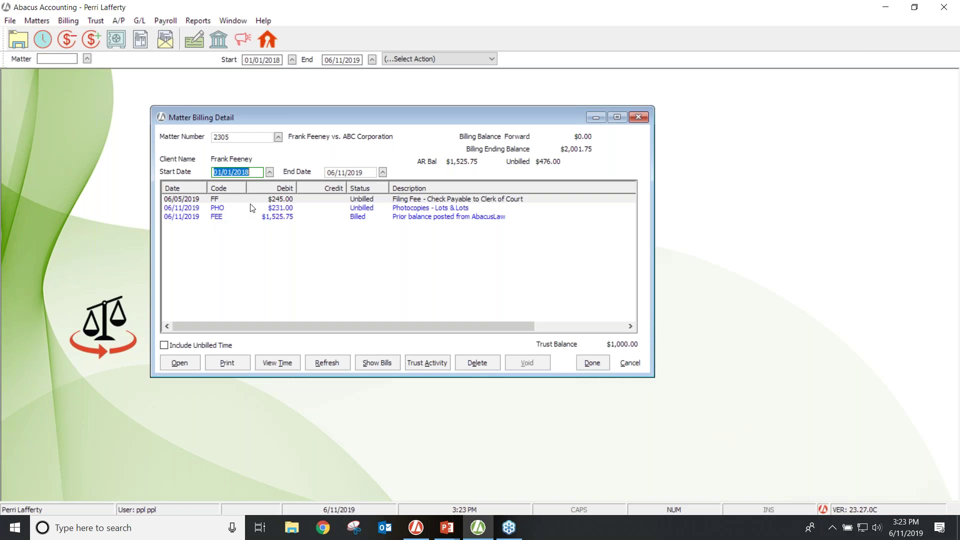
Step: View the details of the unbilled filing fee entry dated 06/05/2019 and close the billing detail
left_click(279, 200)
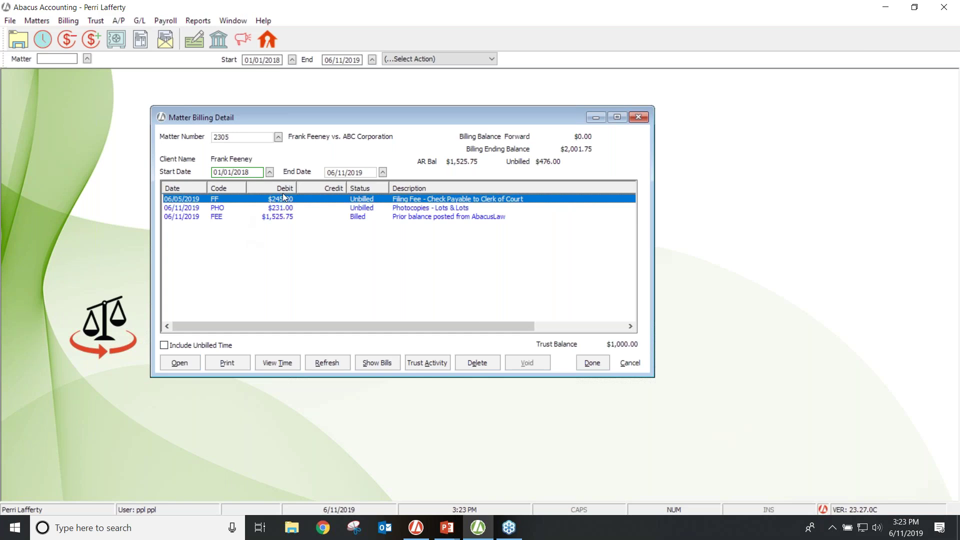
left_click(188, 361)
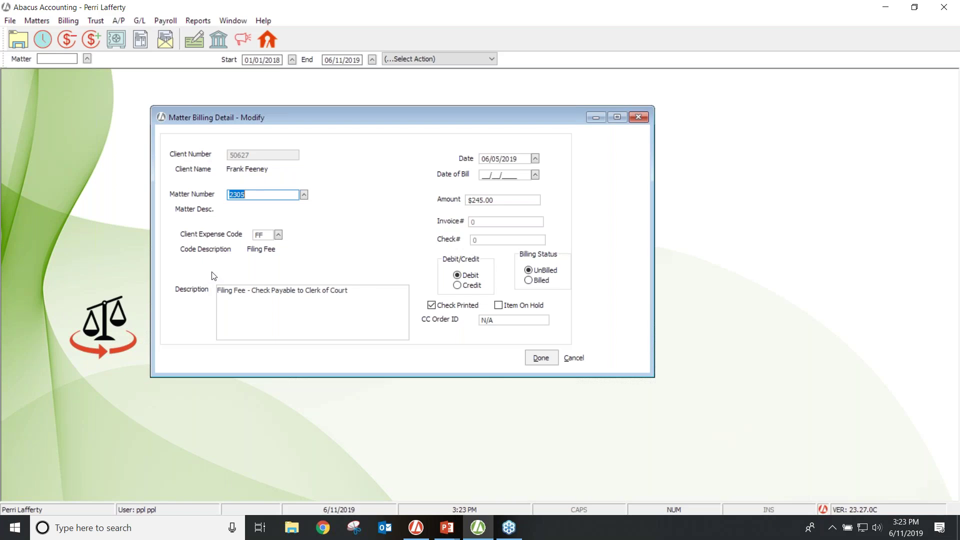
left_click(636, 118)
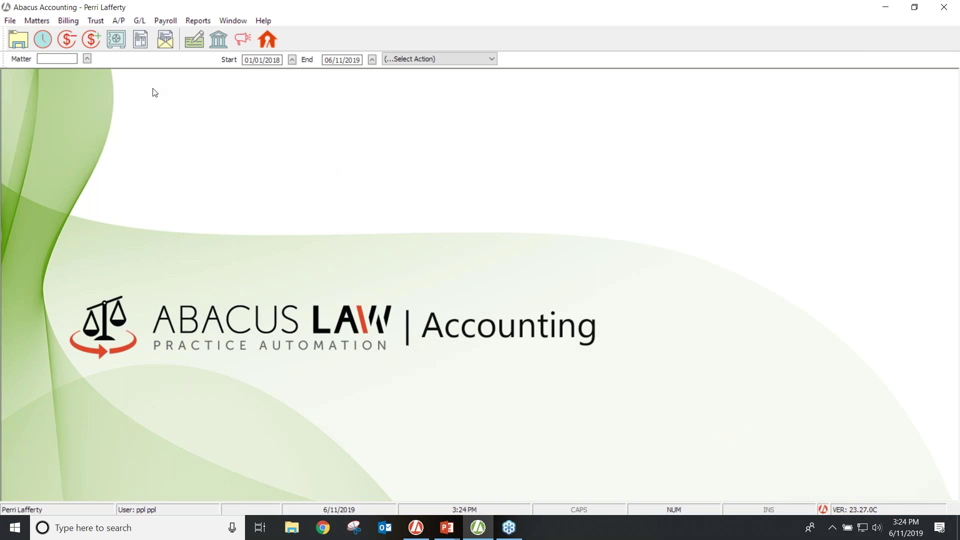
Step: Start a new Costs & Adjustments entry and assign it to the client's matter against ABC Corporation
left_click(67, 21)
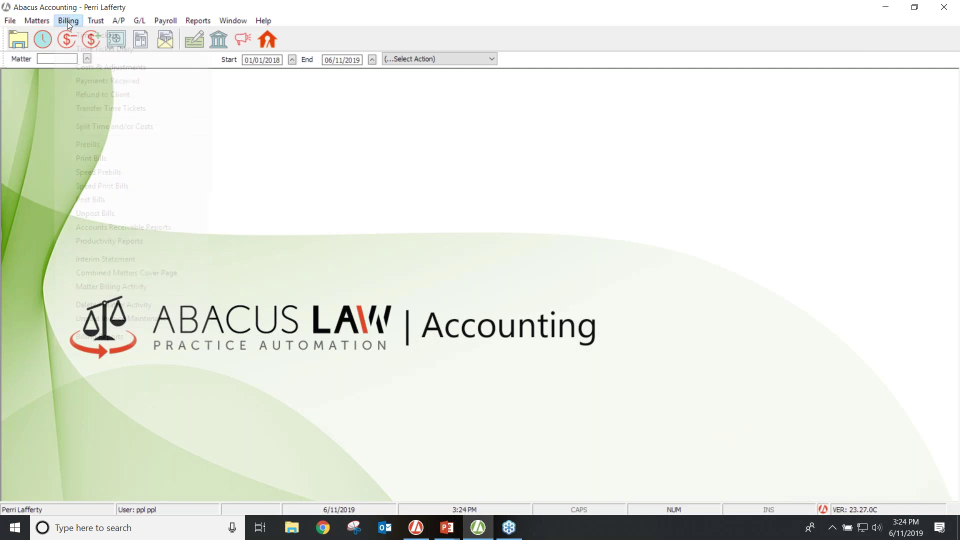
left_click(109, 67)
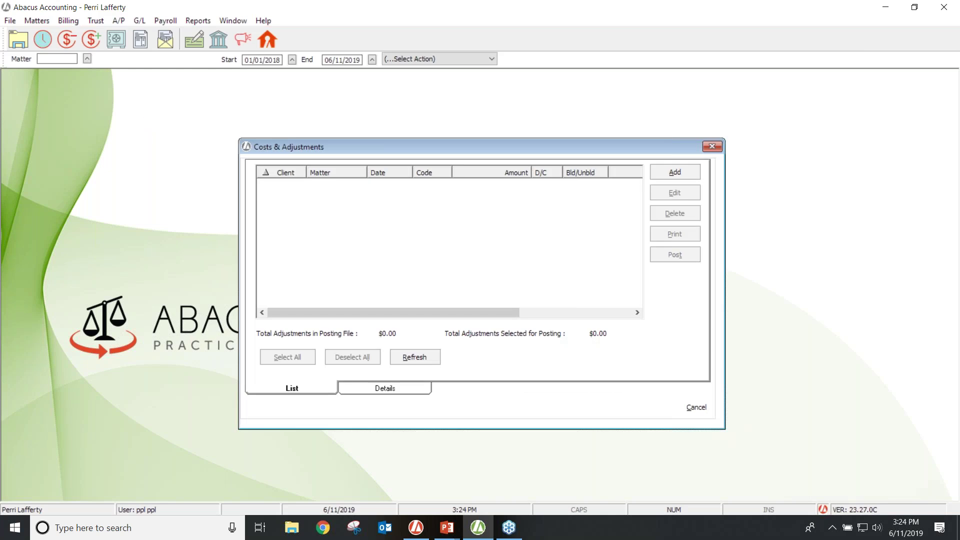
left_click(666, 172)
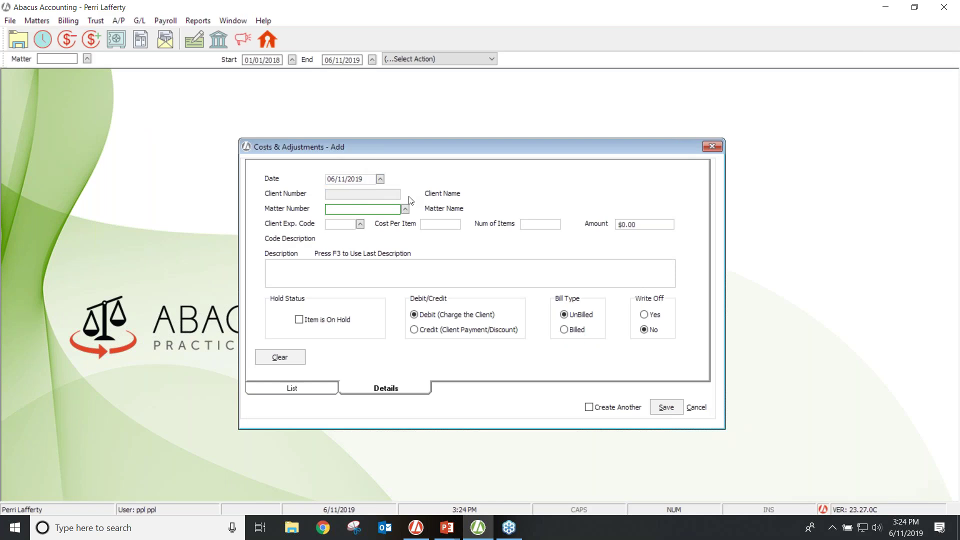
left_click(406, 209)
type("feen")
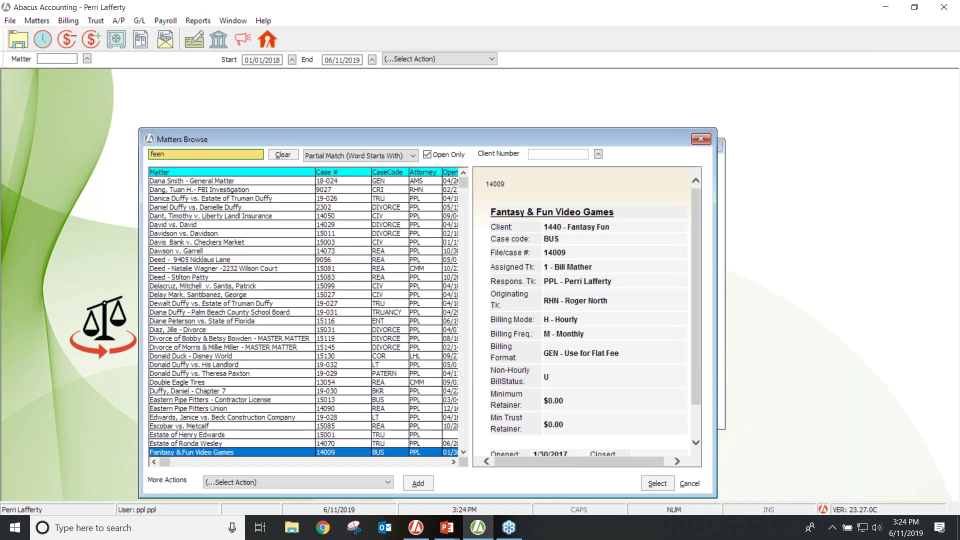
key("Return")
double_click(279, 183)
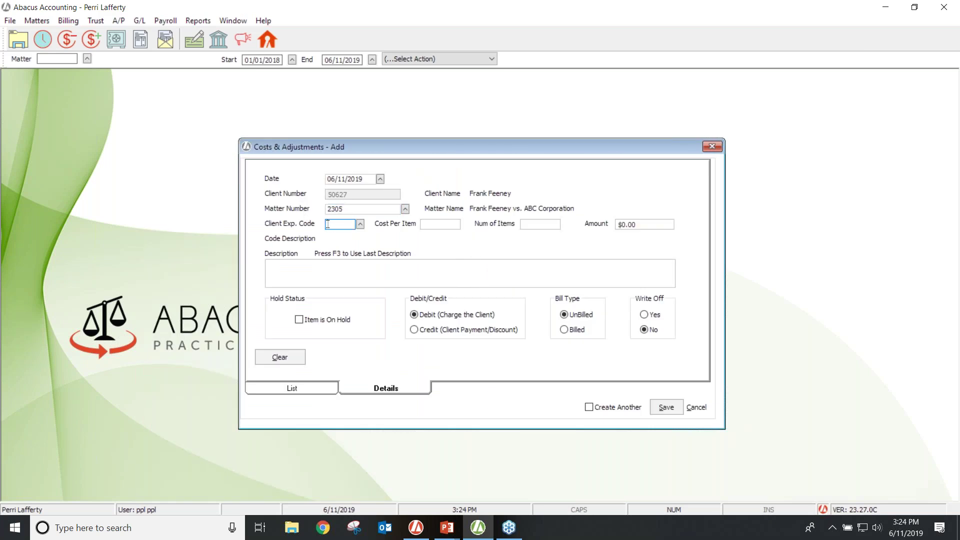
Step: Set the adjustment's client expense code to PHO and its amount to $231.25
type("PHO")
key("Tab")
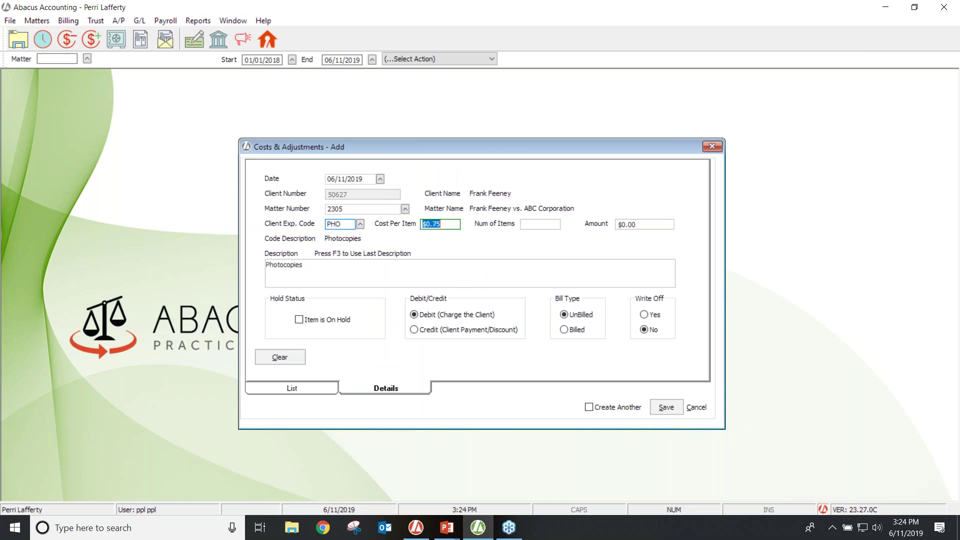
key("Tab")
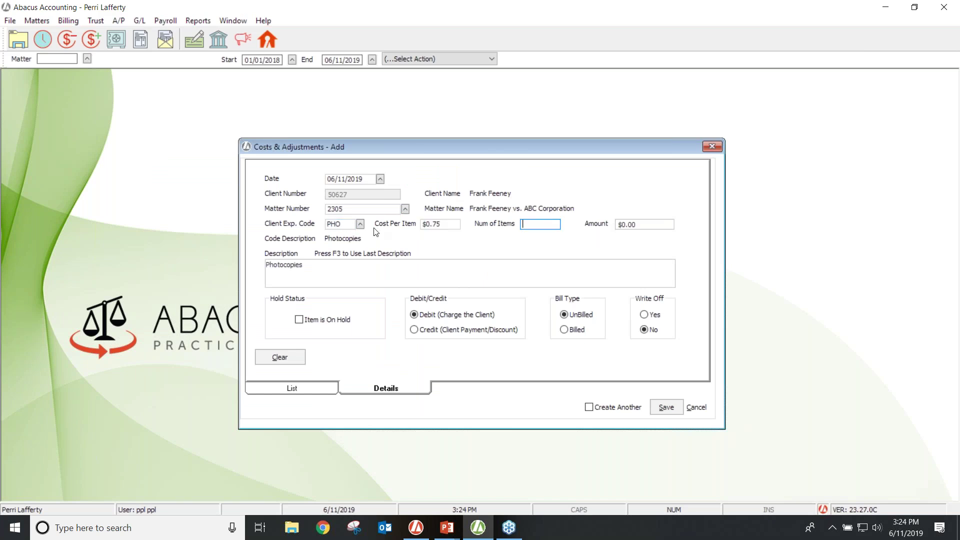
left_click(344, 224)
left_click(638, 227)
key("Tab")
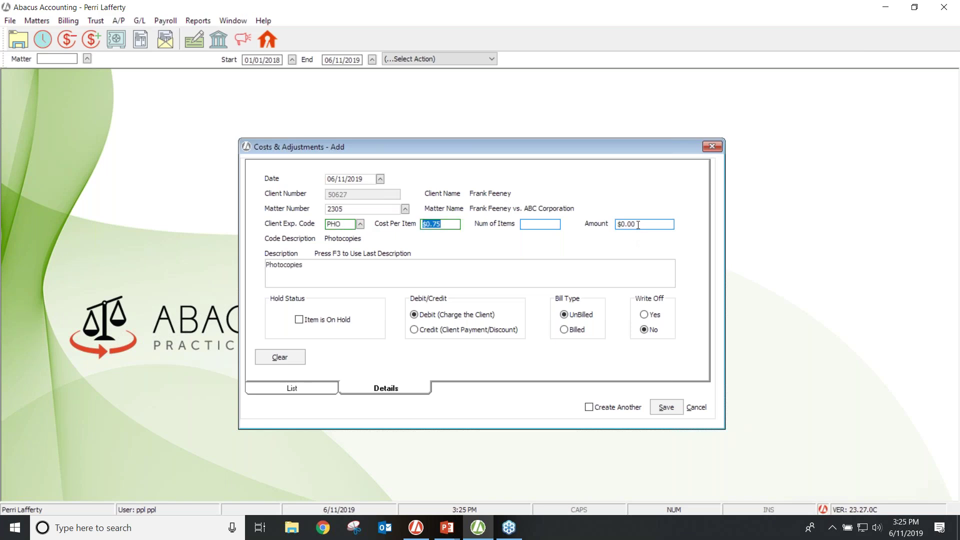
left_click(638, 224)
type("231.25")
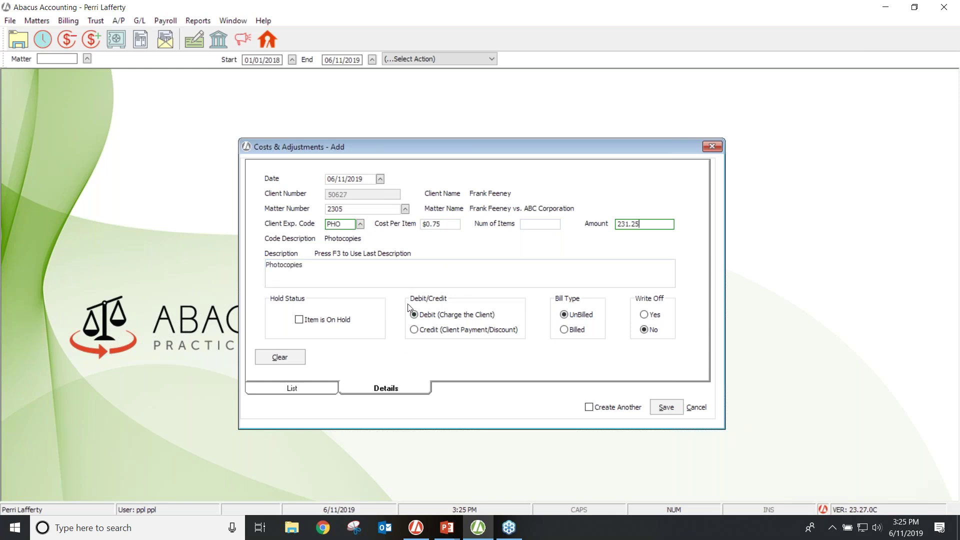
Step: Mark the photocopies adjustment as a credit (client payment/discount) and save it
left_click(414, 330)
left_click(322, 263)
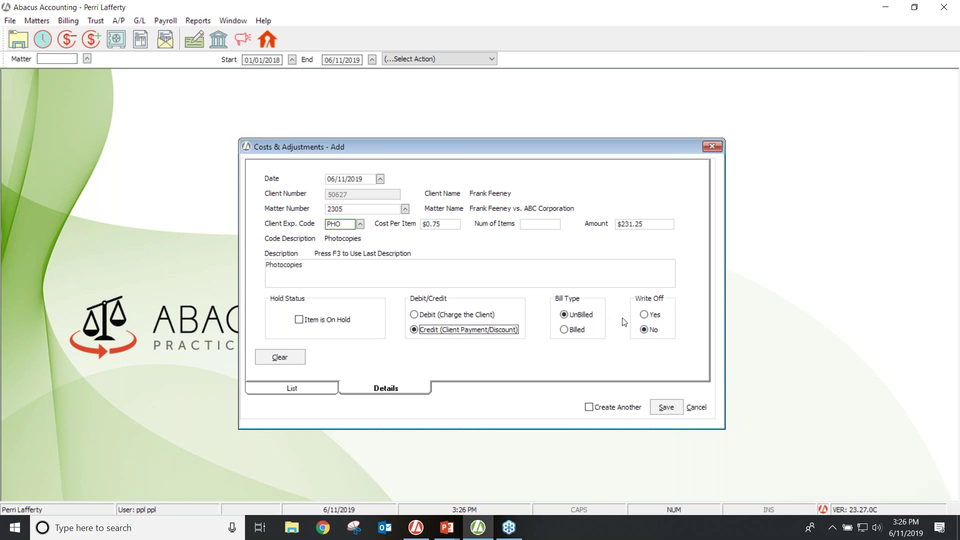
left_click(662, 407)
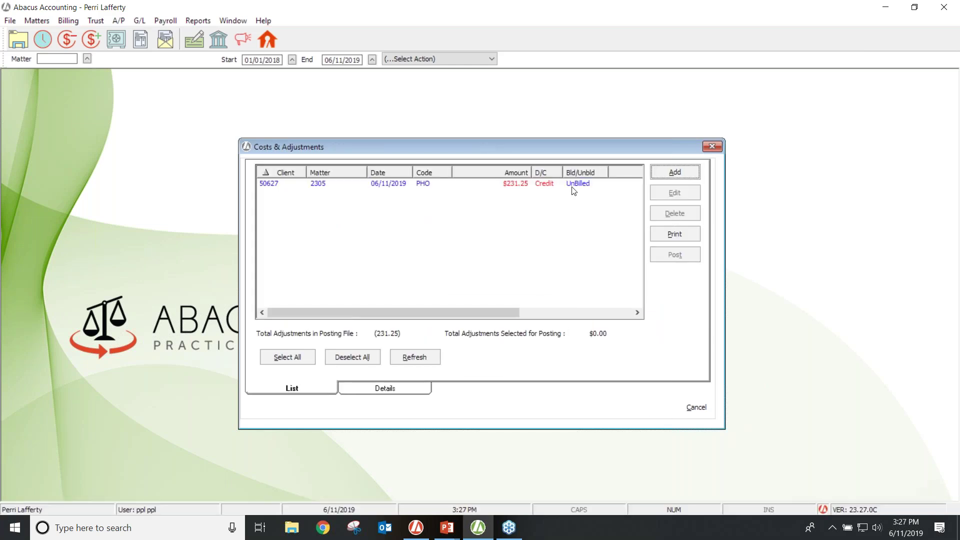
Step: Delete the unposted PHO credit adjustment and close Costs & Adjustments
left_click(525, 184)
left_click(665, 216)
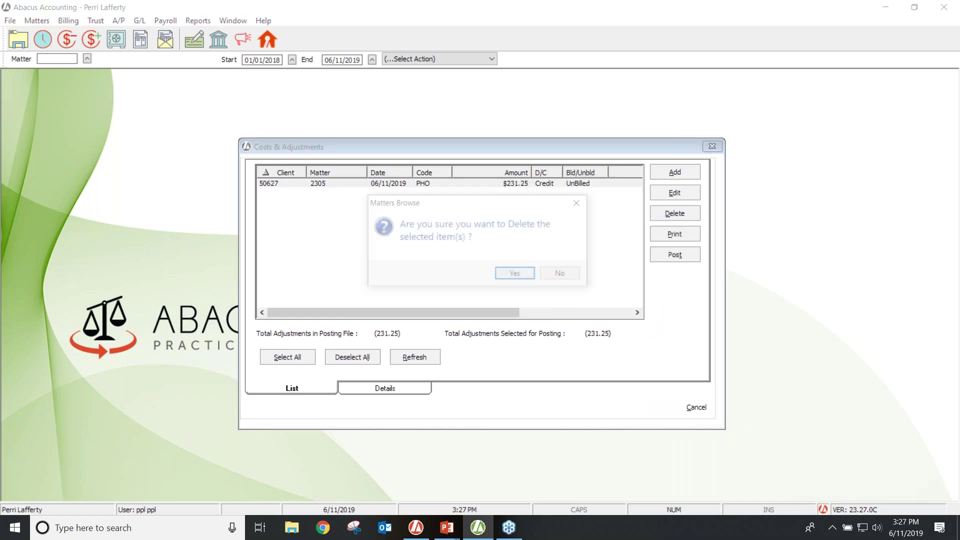
left_click(523, 274)
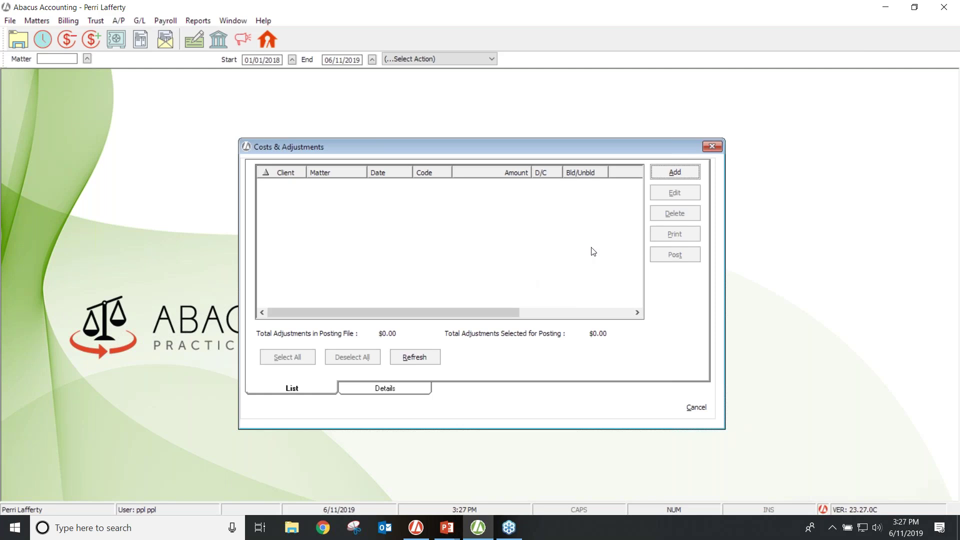
left_click(712, 147)
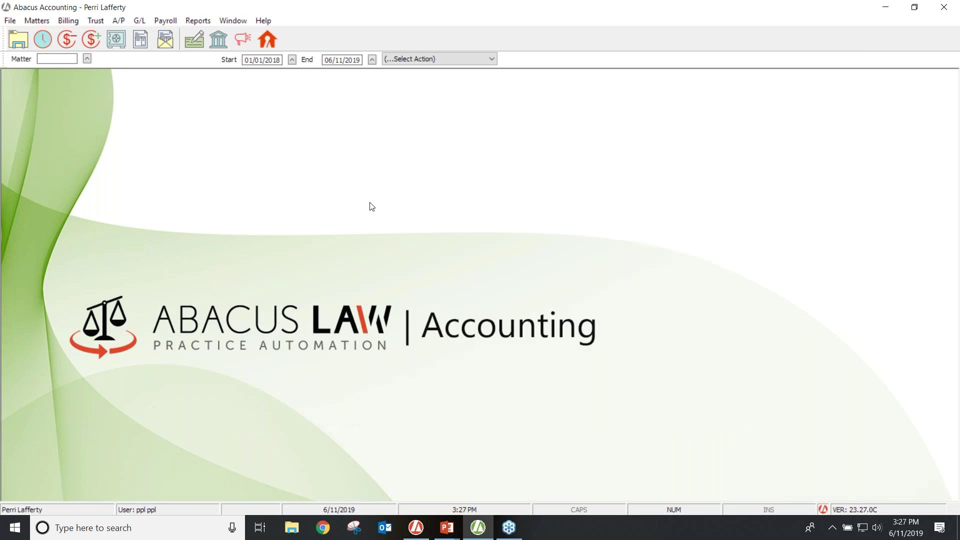
left_click(95, 21)
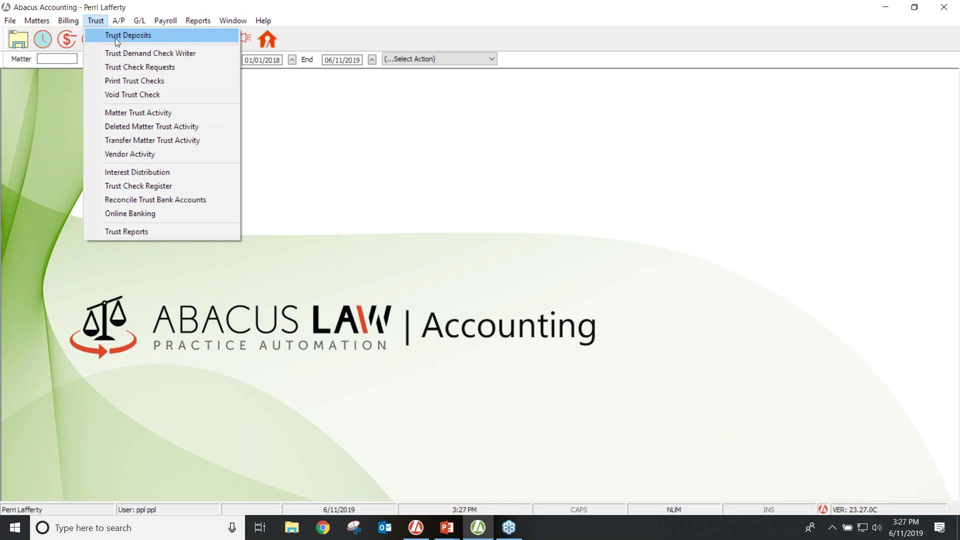
mouse_move(76, 23)
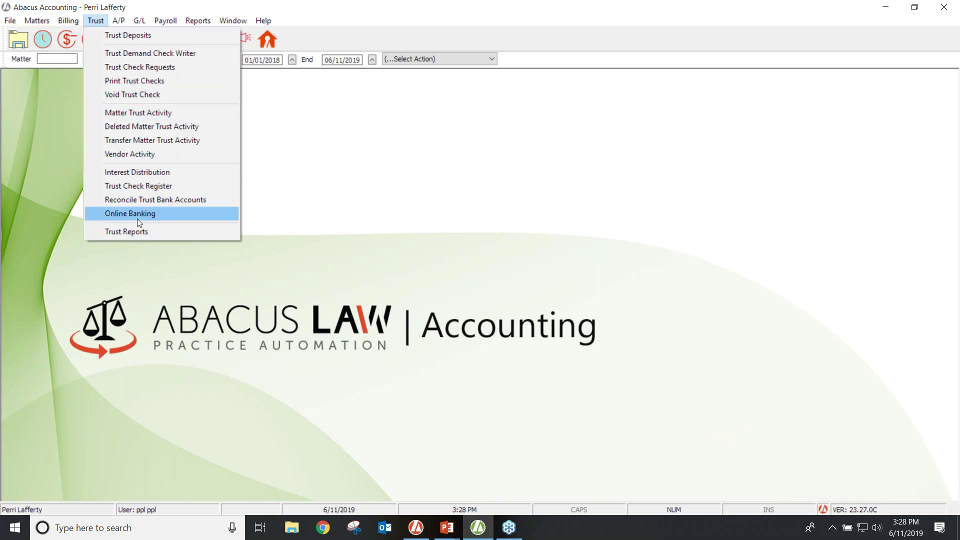
left_click(277, 178)
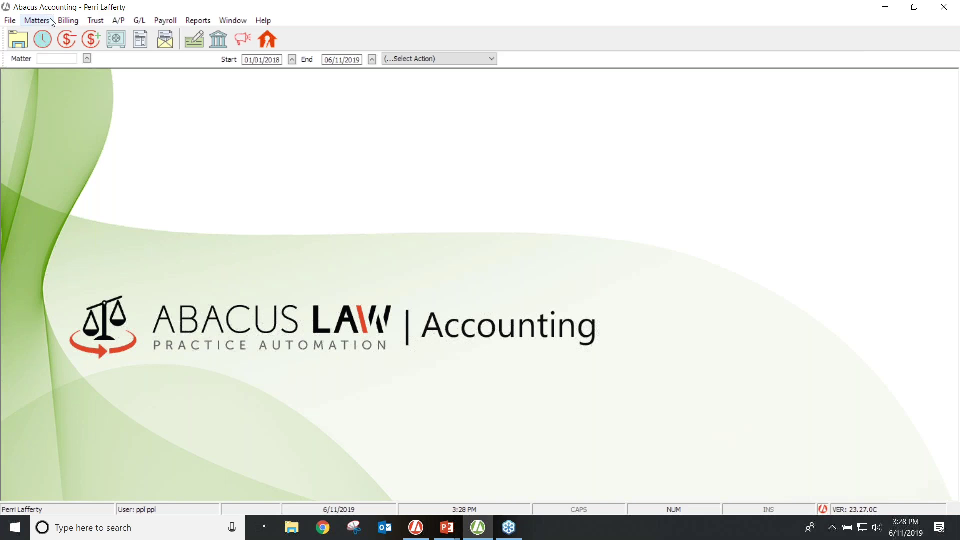
Step: Add a new prebill selection by group with a minimum billing amount of $0.01
left_click(68, 22)
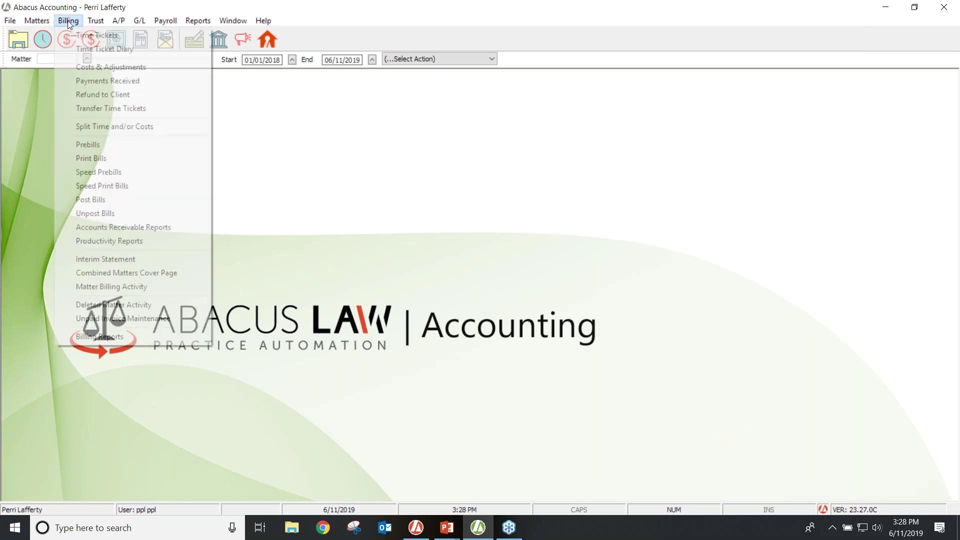
left_click(104, 144)
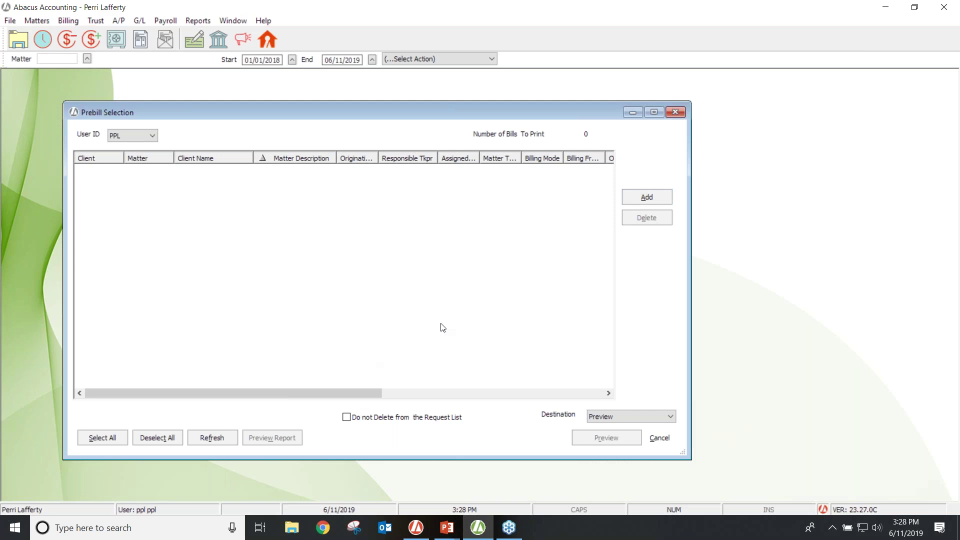
left_click(635, 196)
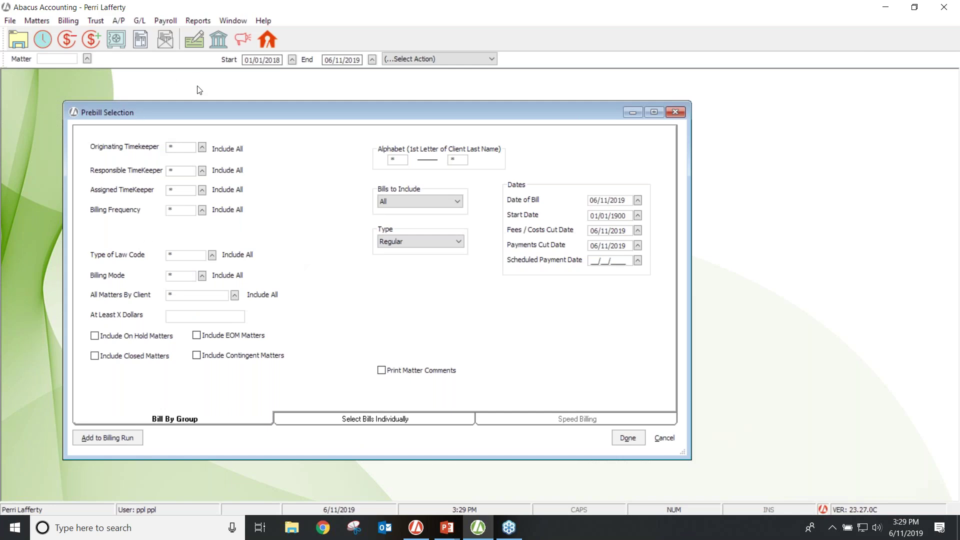
left_click(168, 276)
left_click(181, 316)
type(".01")
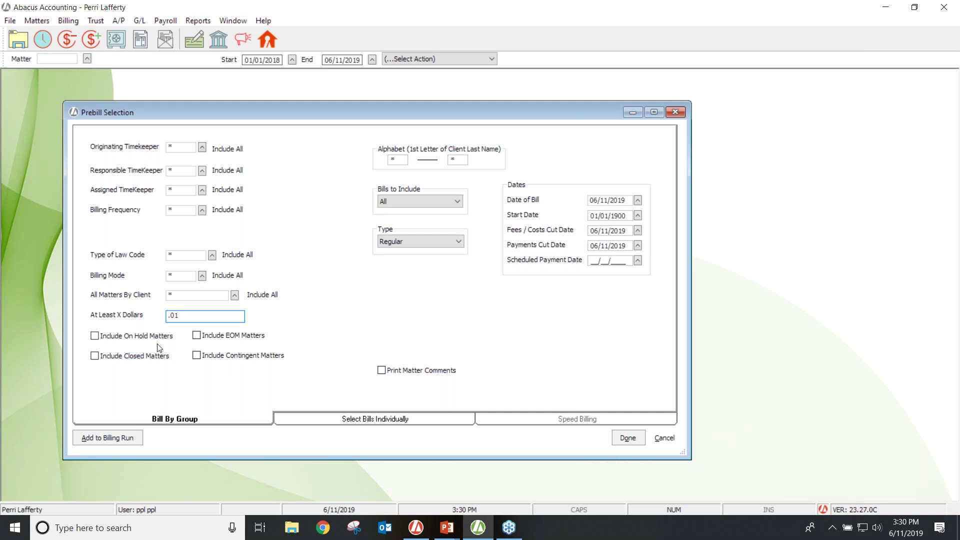
left_click(180, 191)
left_click(173, 314)
Step: Try including on-hold, closed and EOM matters in the group prebill and clear those options again
left_click(95, 336)
left_click(95, 336)
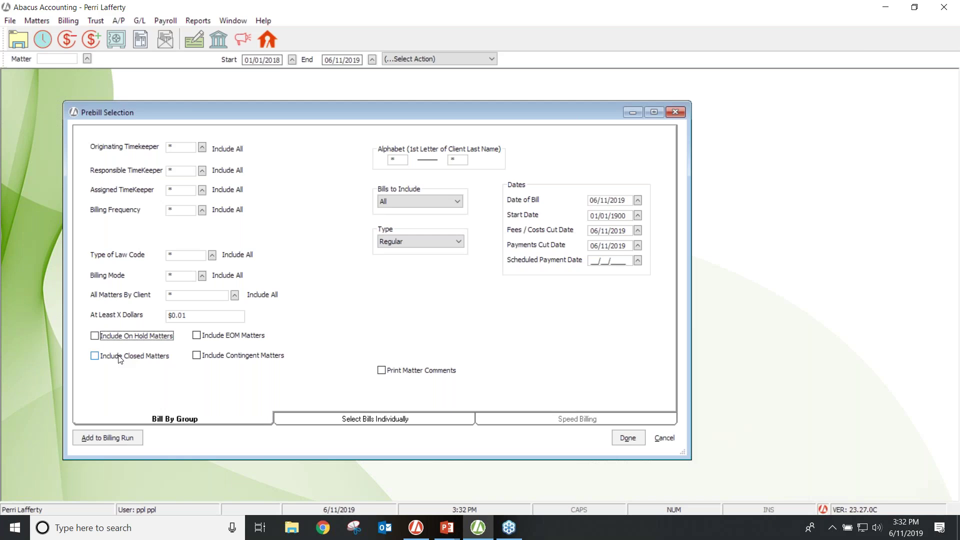
left_click(95, 356)
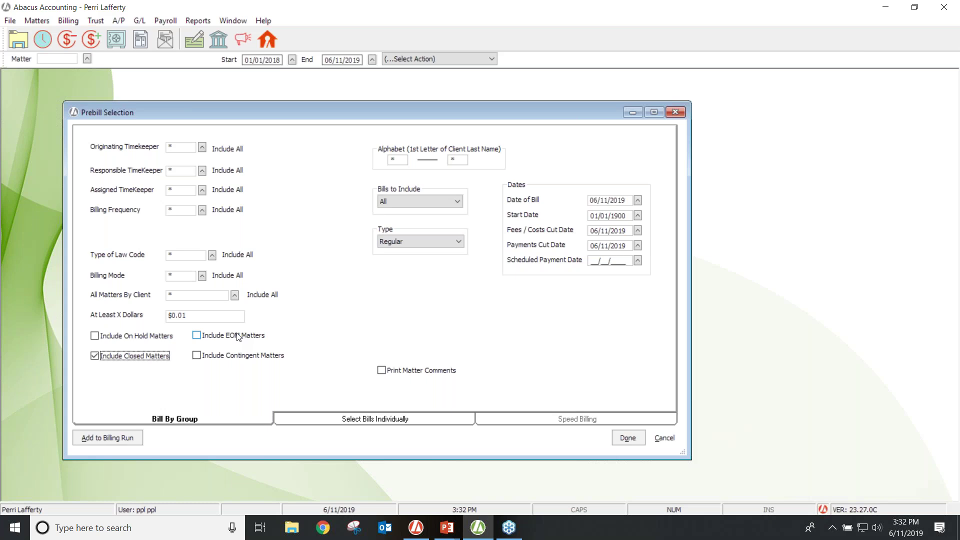
left_click(197, 335)
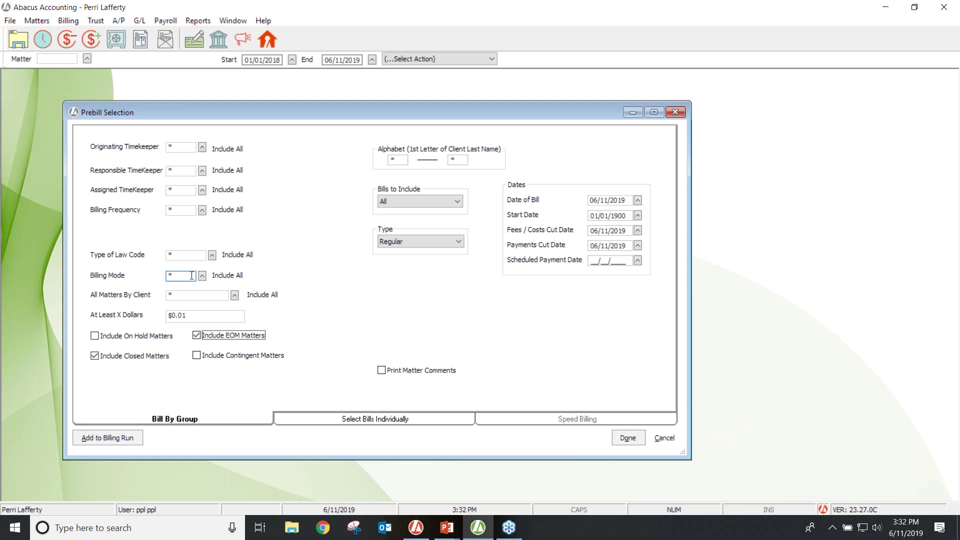
left_click(197, 335)
left_click(95, 356)
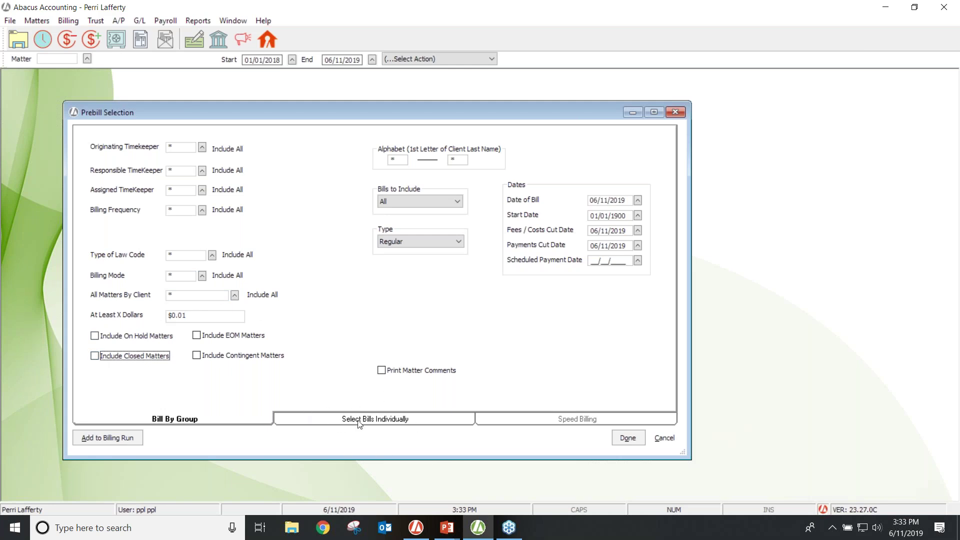
Step: Select individual prebills for the client's matter against ABC Corporation and the first listed matter against PBC Schoolboard
left_click(330, 423)
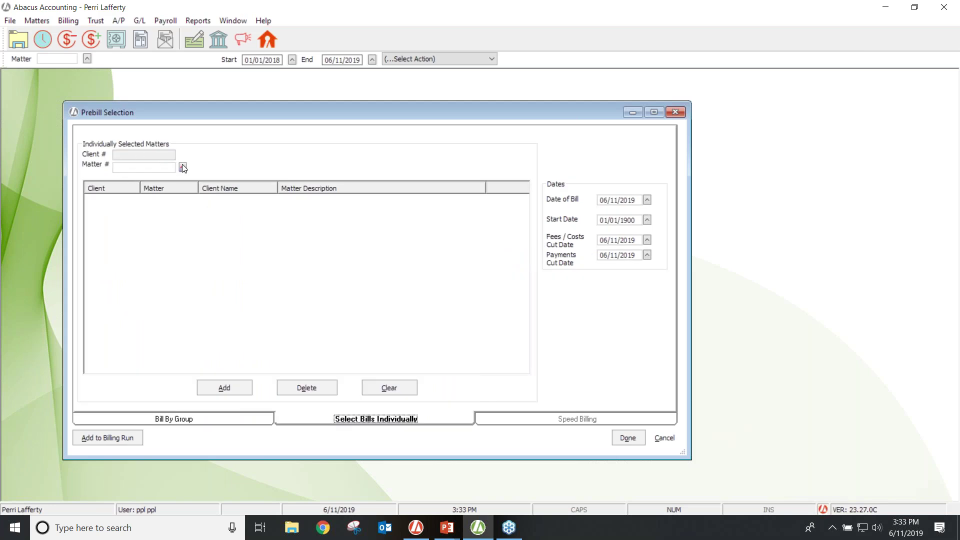
left_click(183, 168)
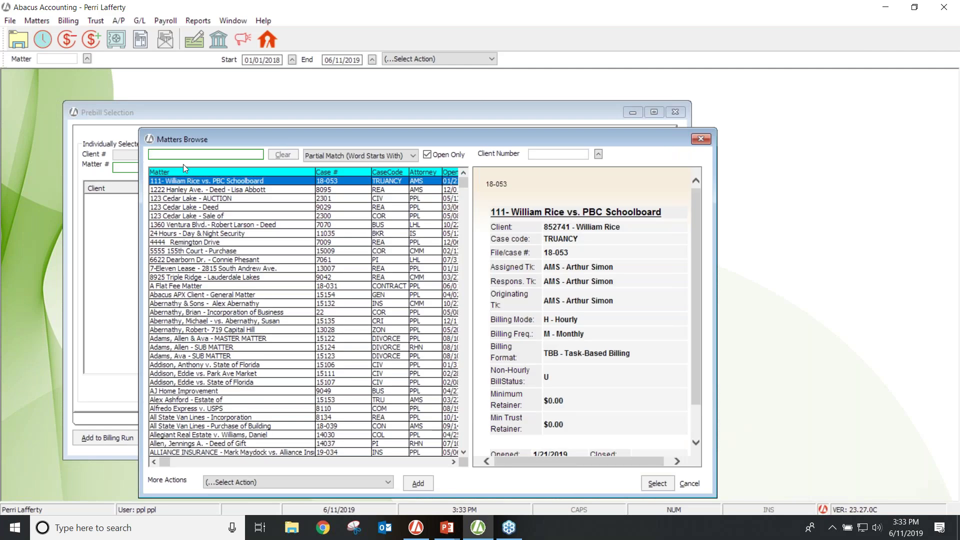
type("feen")
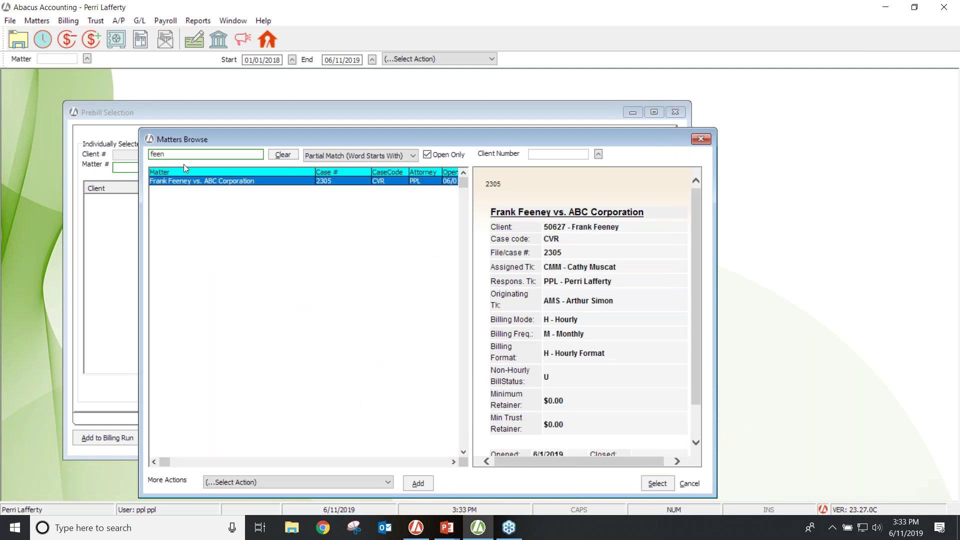
double_click(185, 181)
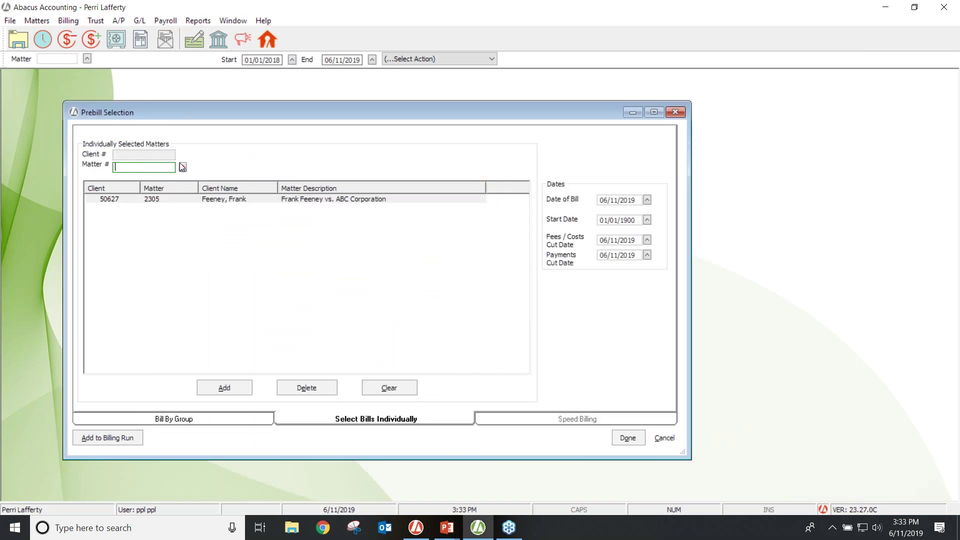
left_click(181, 166)
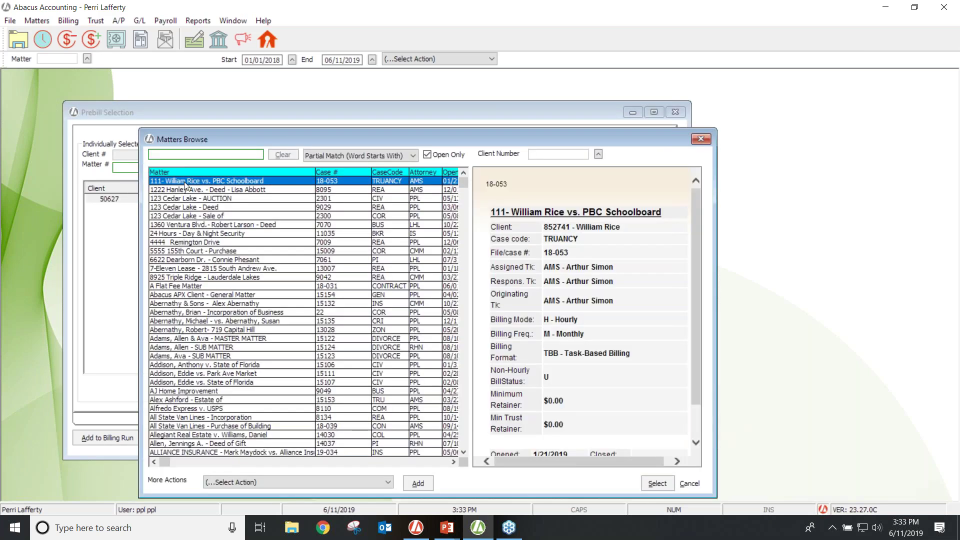
double_click(184, 179)
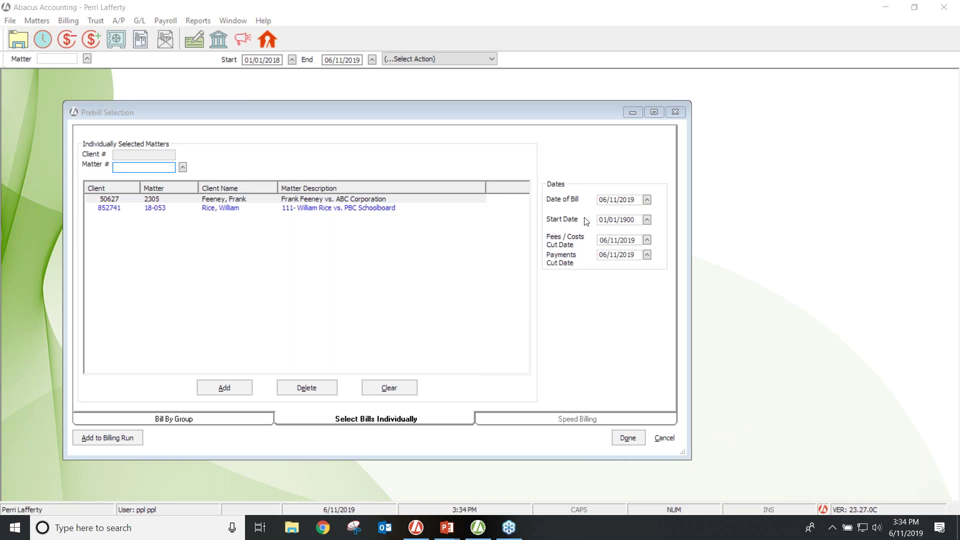
left_click(629, 223)
left_click(613, 239)
left_click(616, 239)
left_click(635, 220)
left_click(619, 239)
Step: Start a new Costs & Adjustments entry and mark the item as on hold
left_click(62, 22)
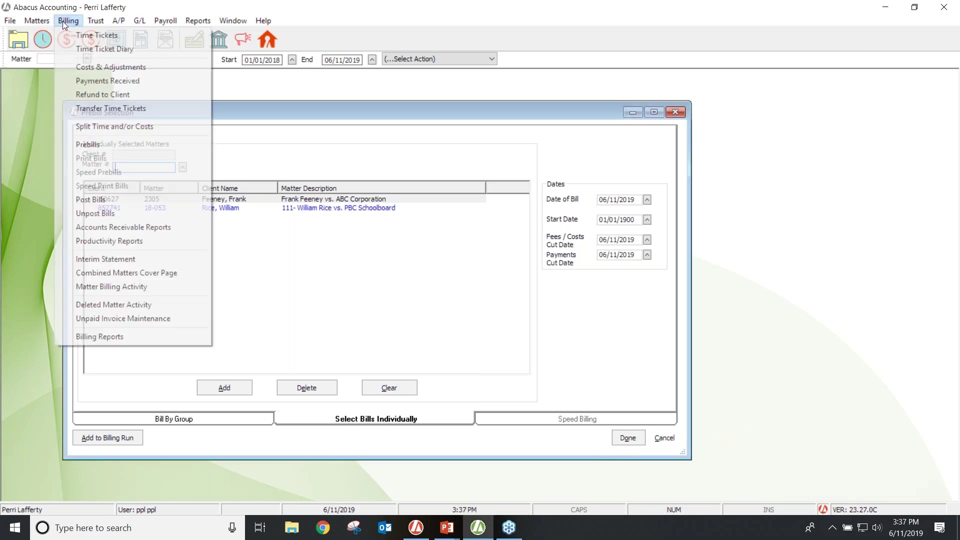
left_click(76, 66)
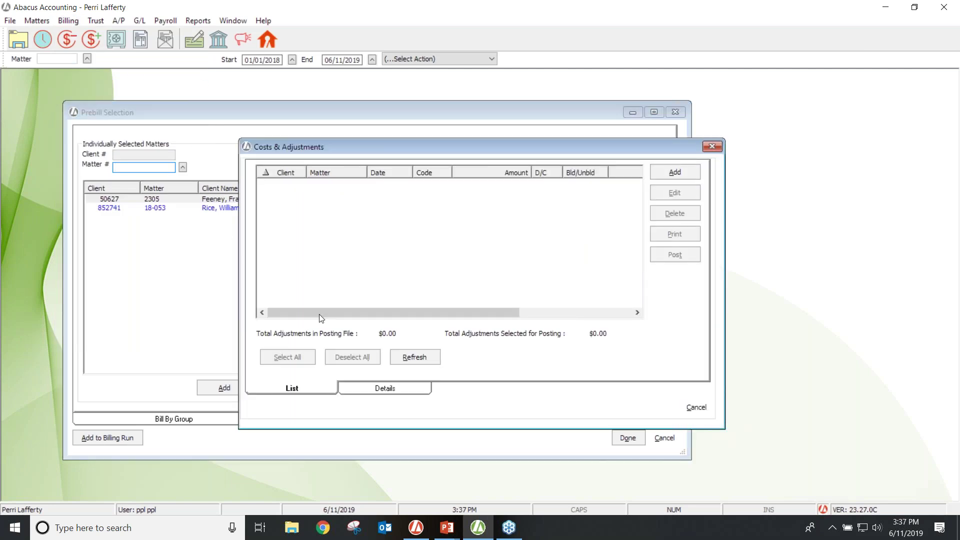
left_click(659, 171)
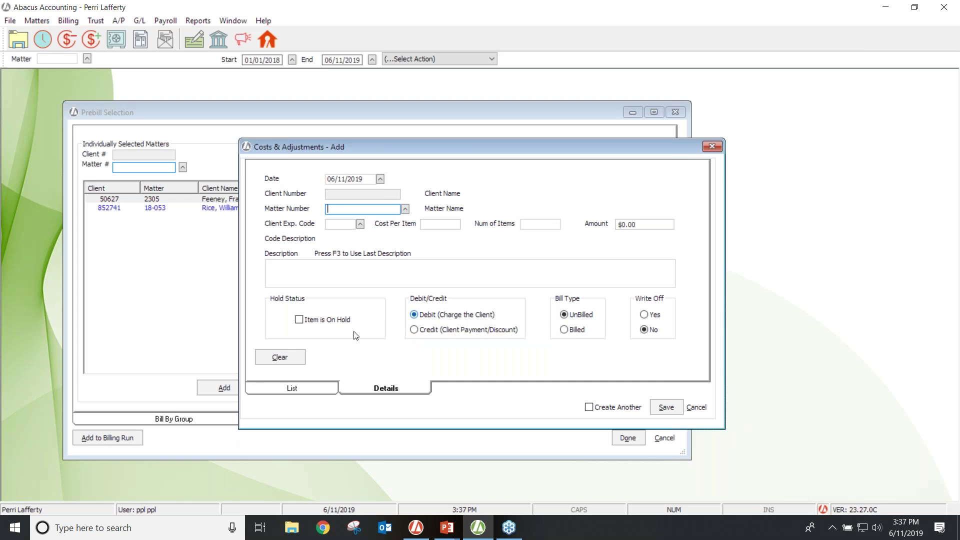
left_click(306, 322)
left_click(298, 319)
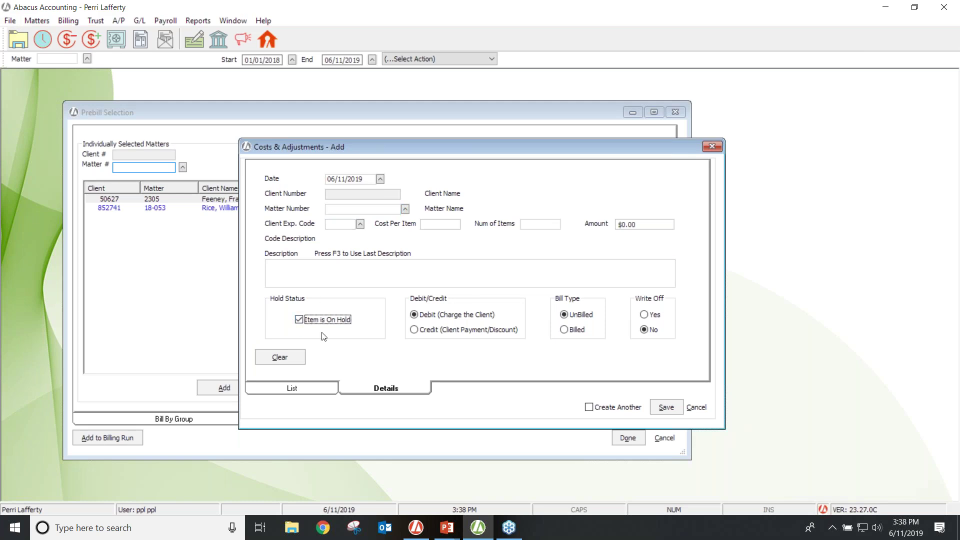
Step: Display the matter billing activity for matter 2305
left_click(39, 22)
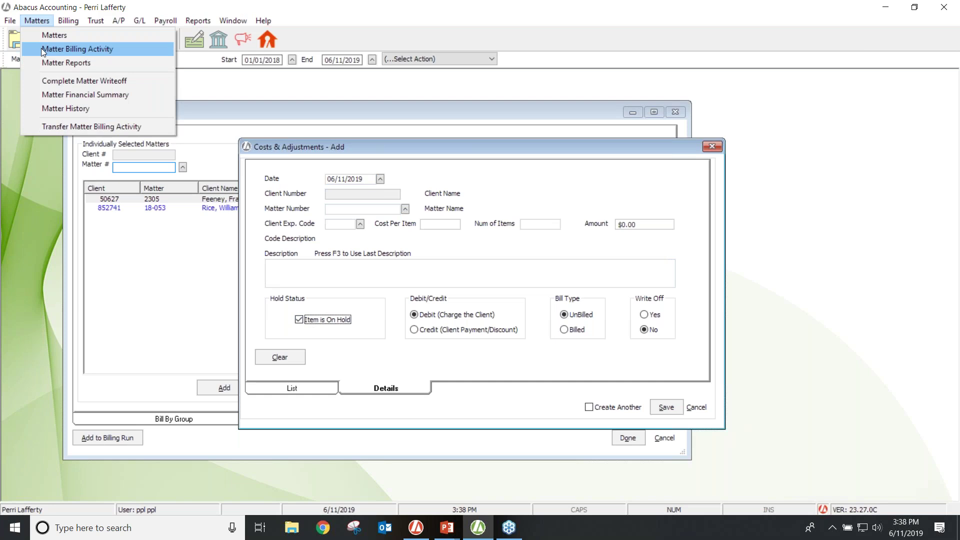
left_click(41, 48)
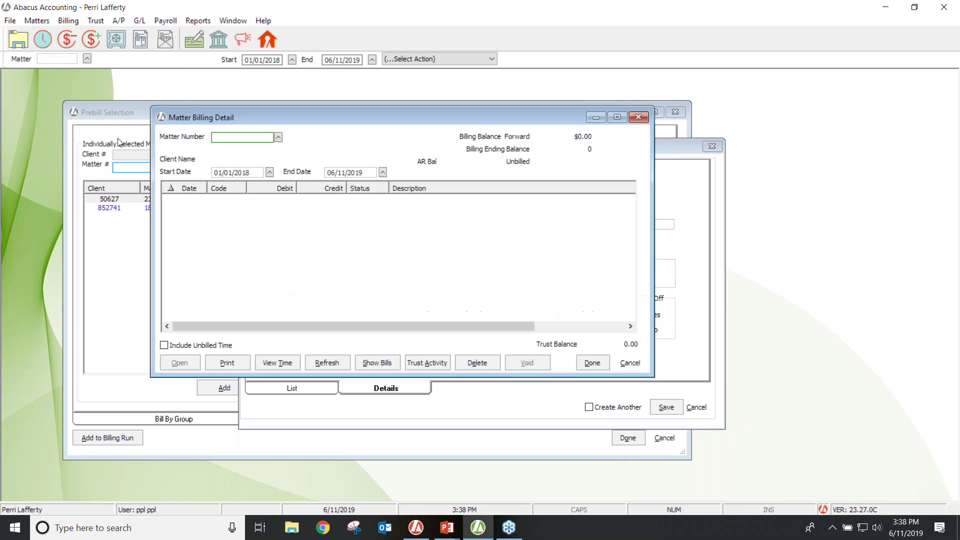
type("2305")
key("Tab")
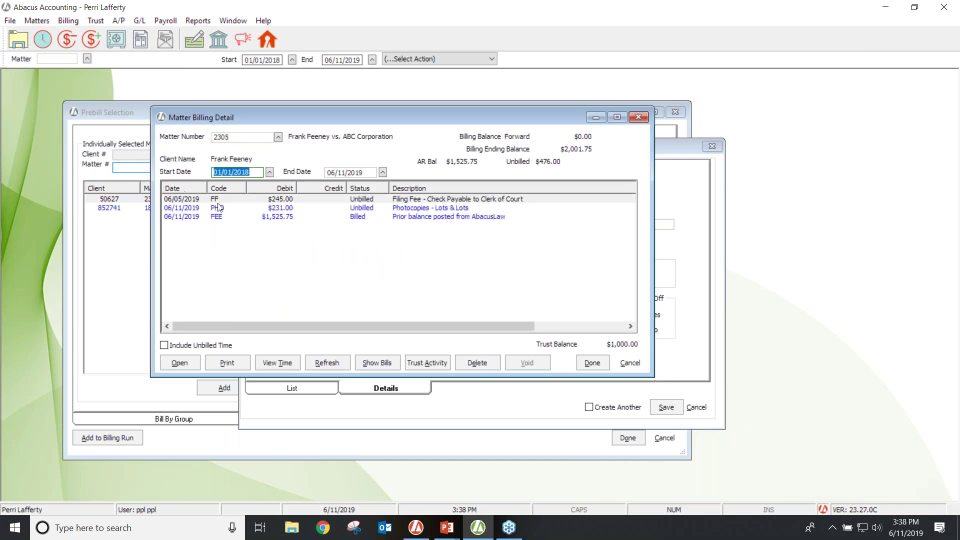
Step: Put the 06/05/2019 filing fee entry on hold and save the change
left_click(287, 199)
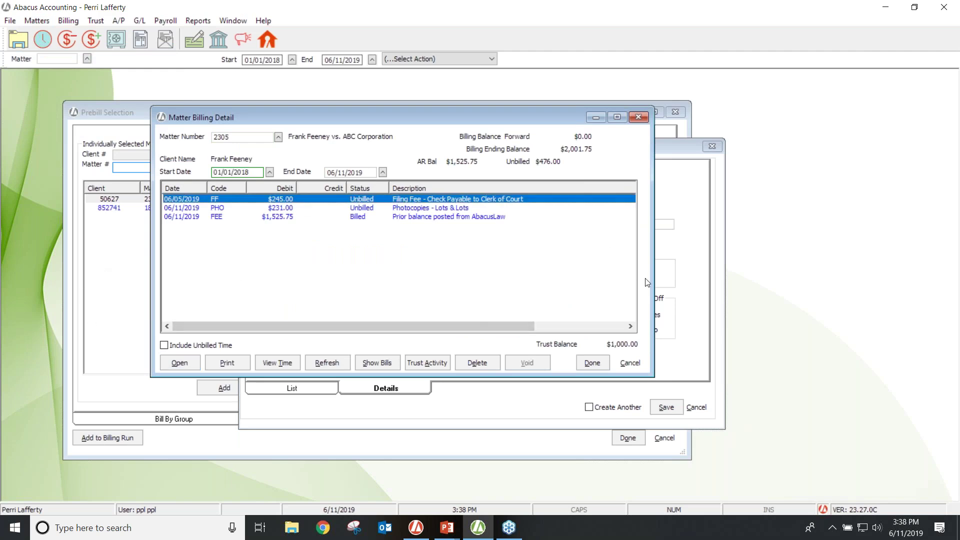
left_click(178, 362)
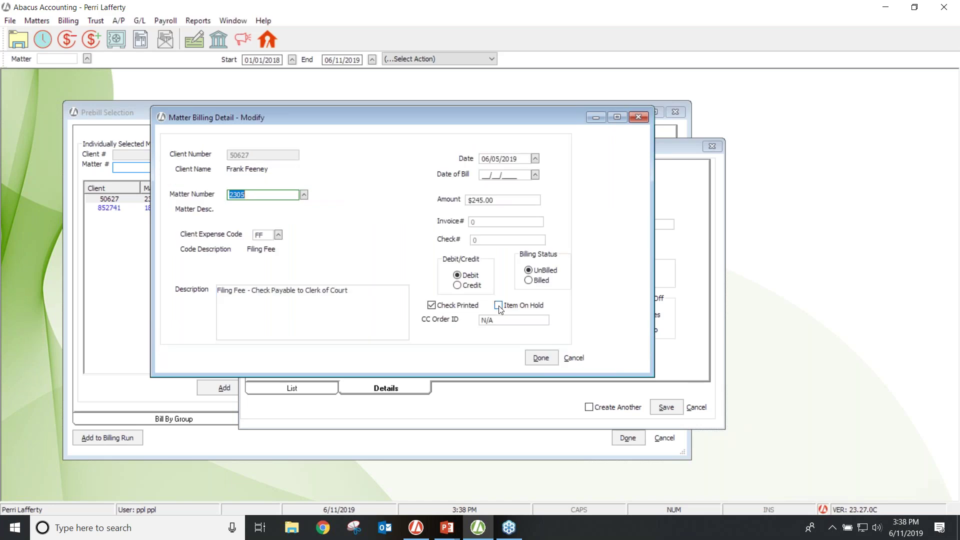
left_click(499, 306)
left_click(540, 357)
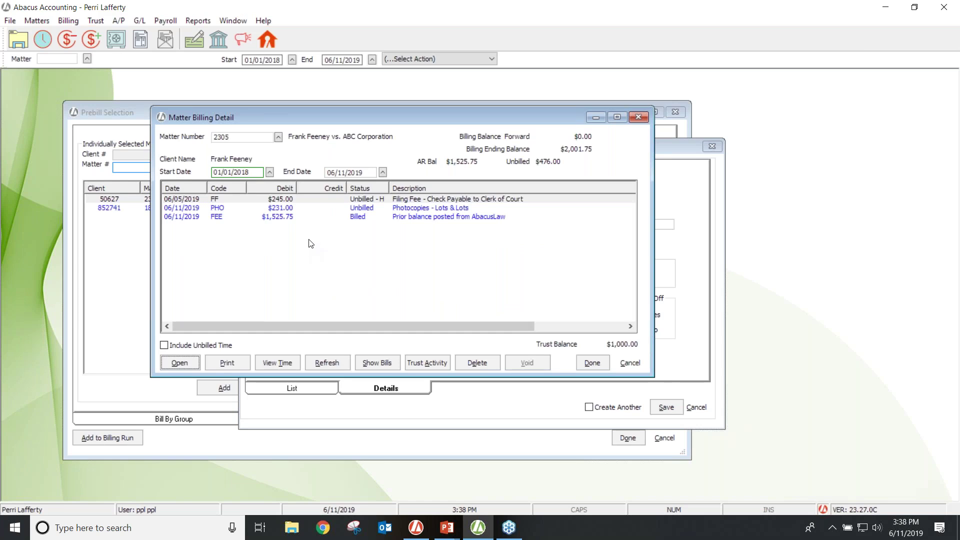
Step: Take the 06/05/2019 filing fee entry off hold and save the change
left_click(358, 200)
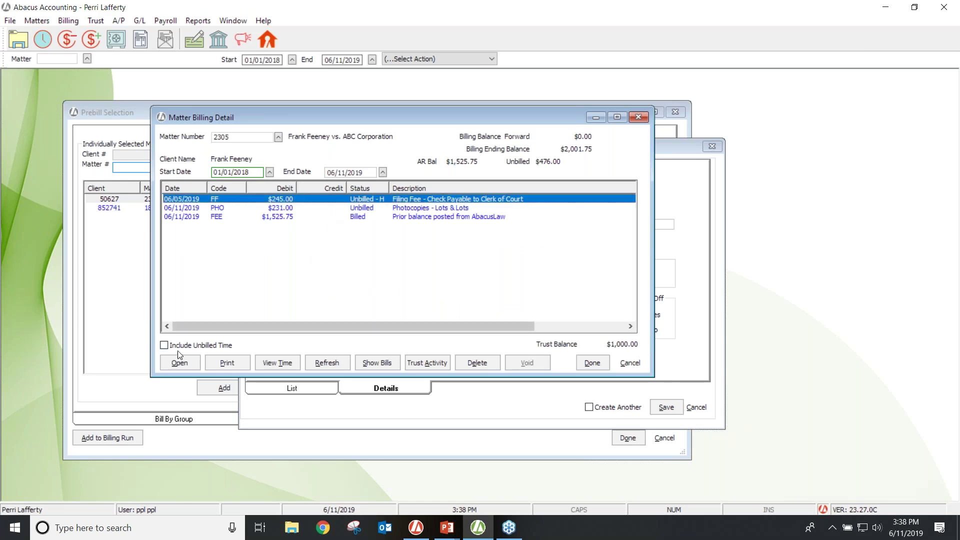
left_click(178, 362)
left_click(499, 305)
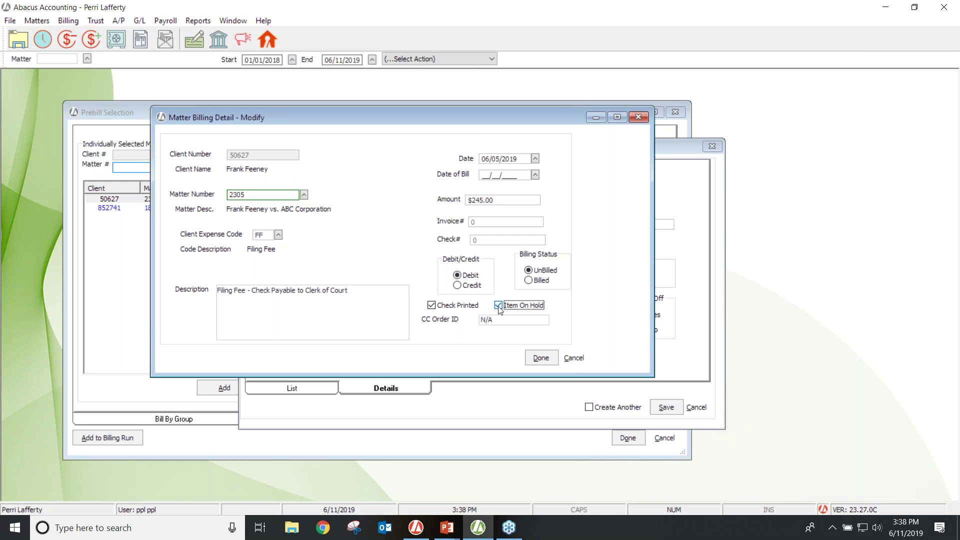
left_click(536, 357)
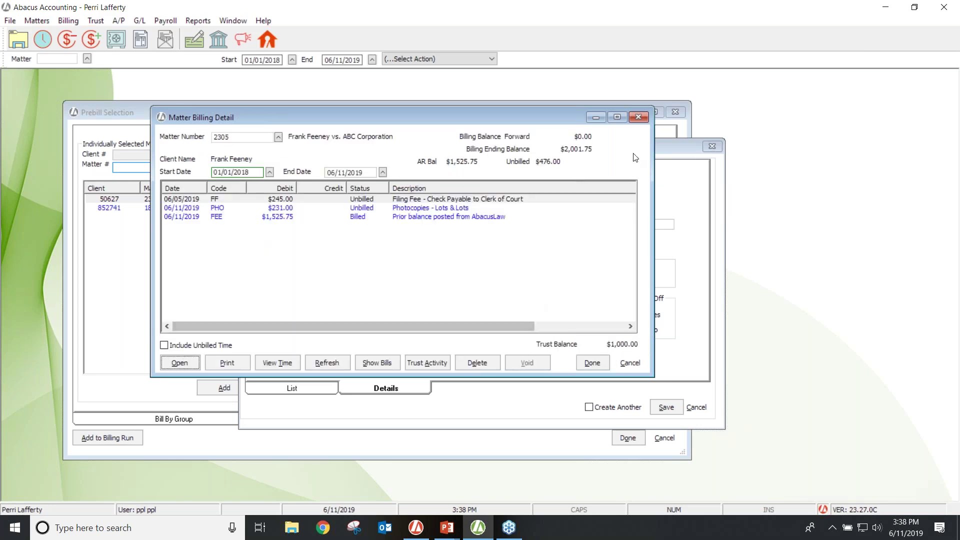
Step: Close the matter billing detail and clear the on-hold status of the new adjustment entry
left_click(637, 117)
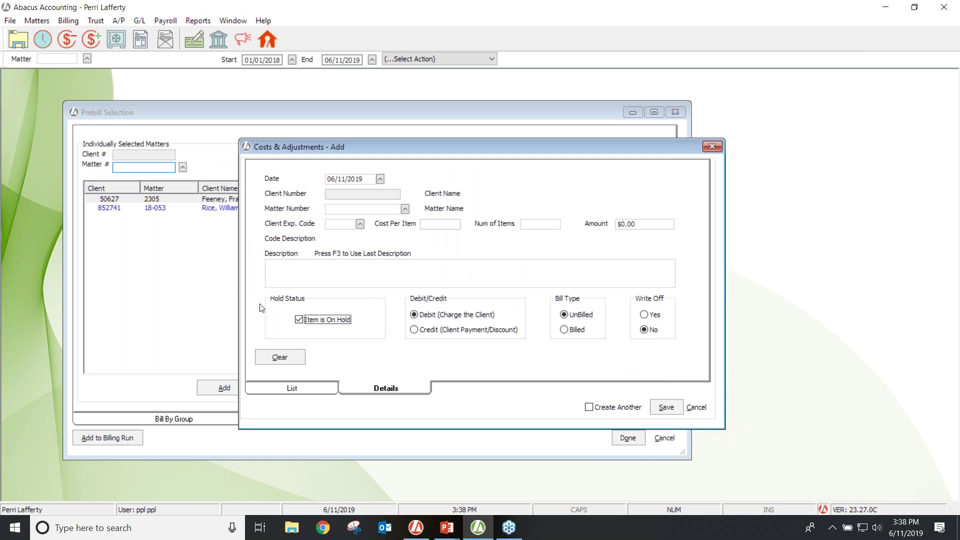
left_click(299, 321)
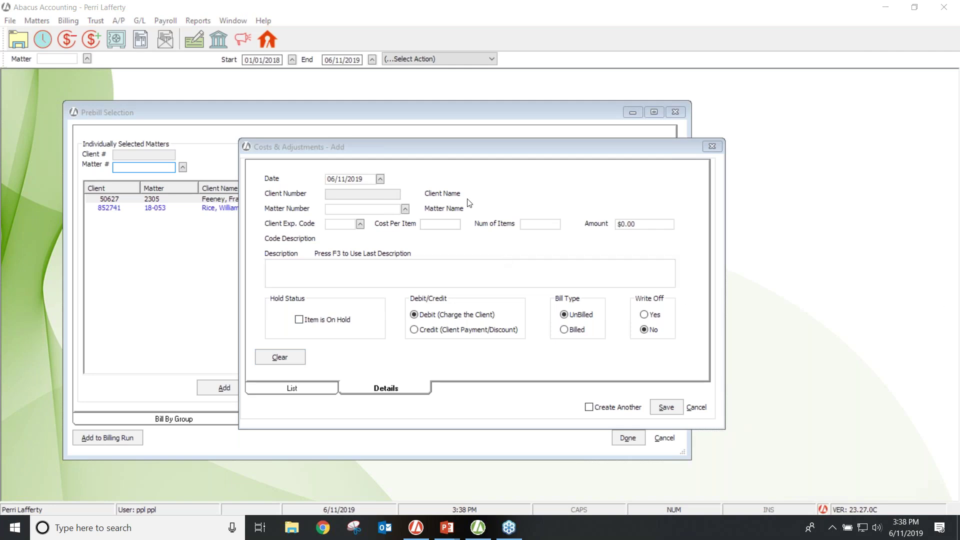
Step: Close the new costs and adjustments entry without saving its changes
left_click(712, 148)
left_click(712, 148)
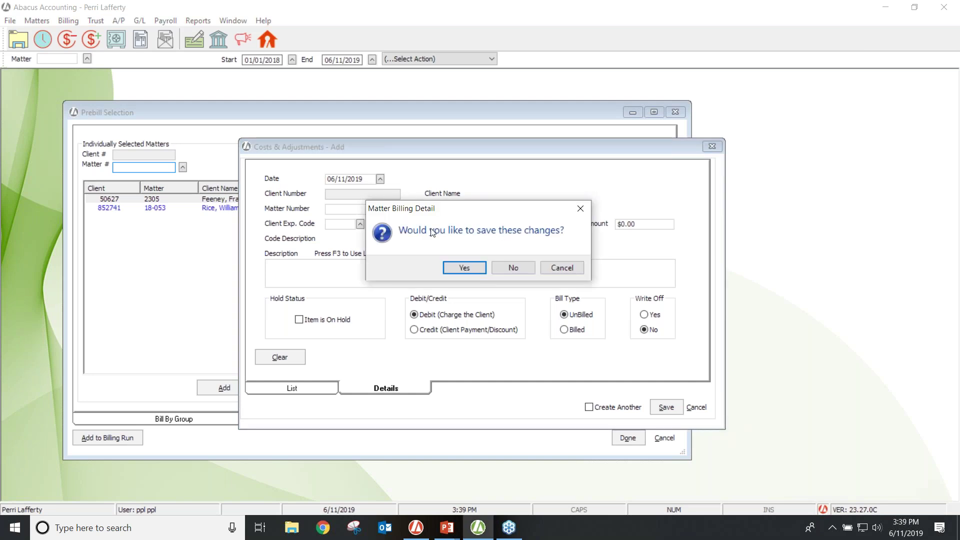
left_click(515, 267)
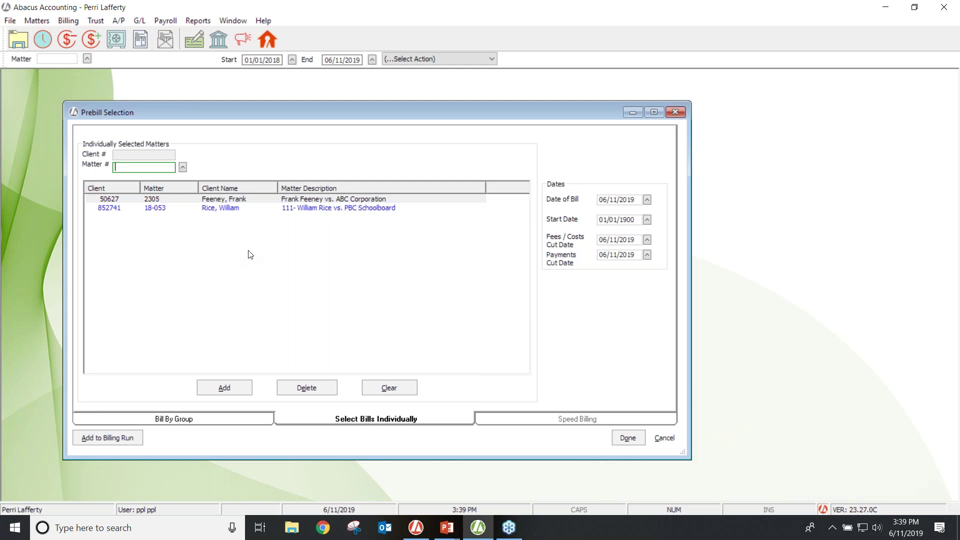
Step: Review the group billing criteria, including the minimum dollar amount, and return to the individual bill selection
left_click(218, 423)
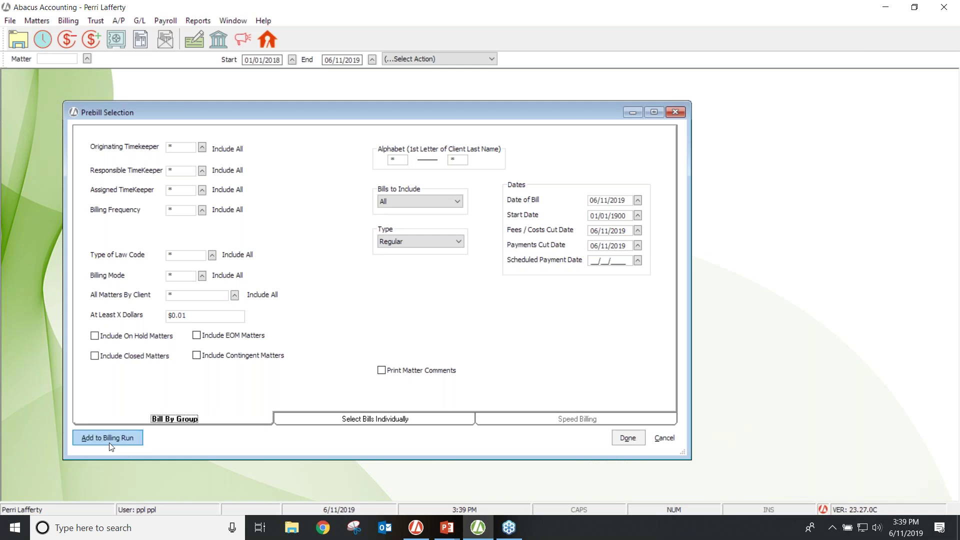
left_click(186, 314)
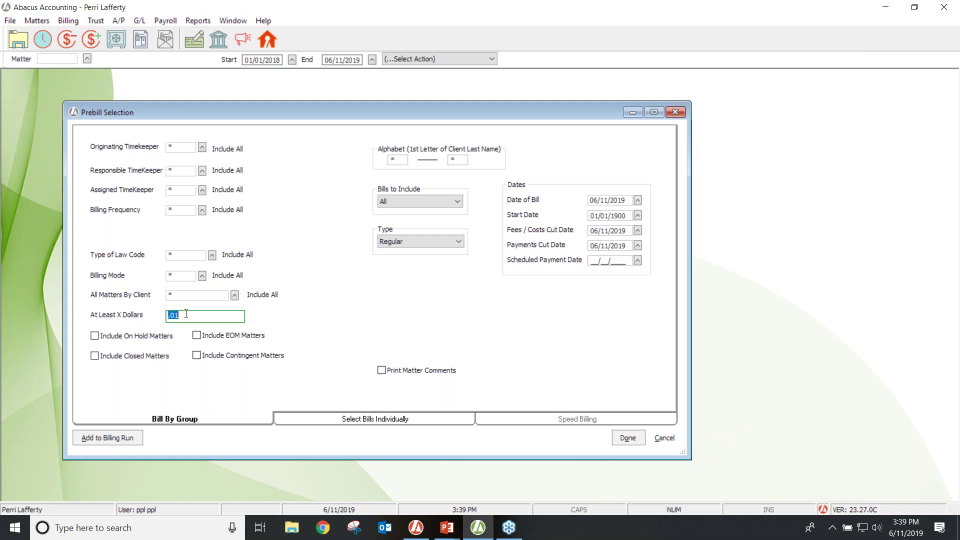
key("BackSpace")
left_click(283, 419)
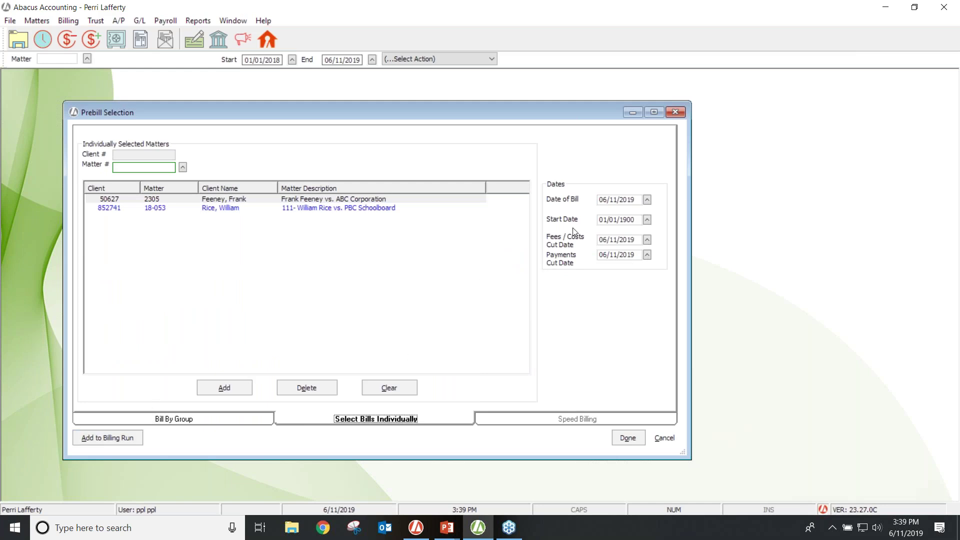
Step: Add the selected matters to the billing run and preview matter 2305's prebill, keeping it on the request list
left_click(116, 435)
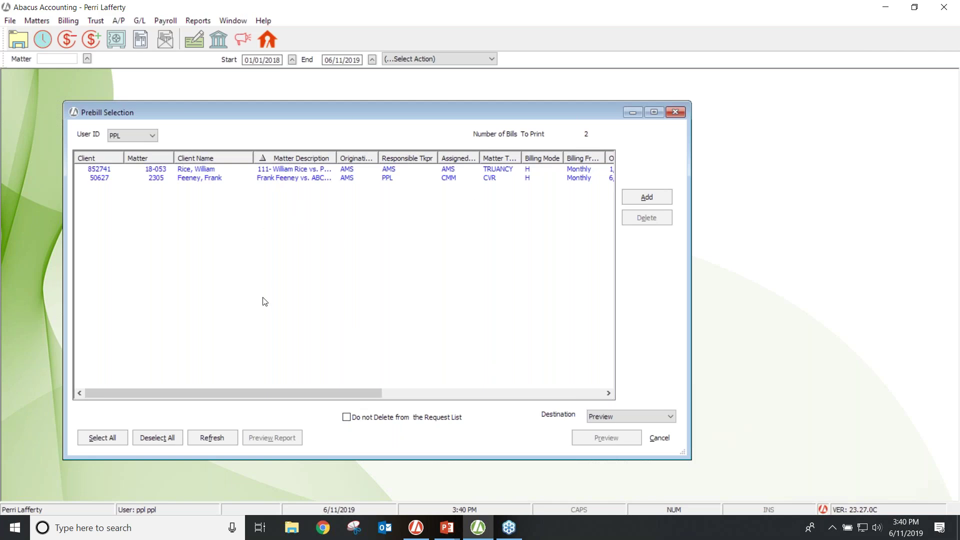
left_click(313, 179)
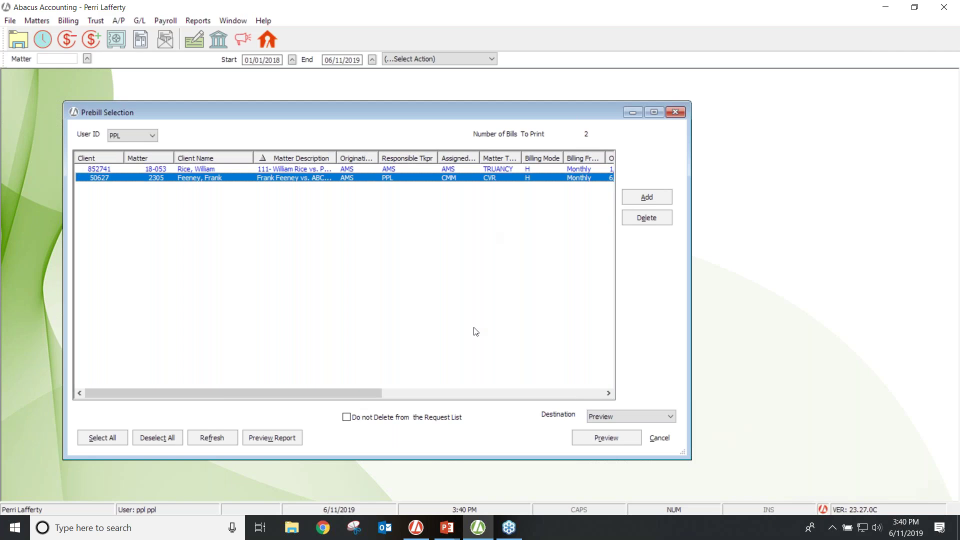
left_click(347, 417)
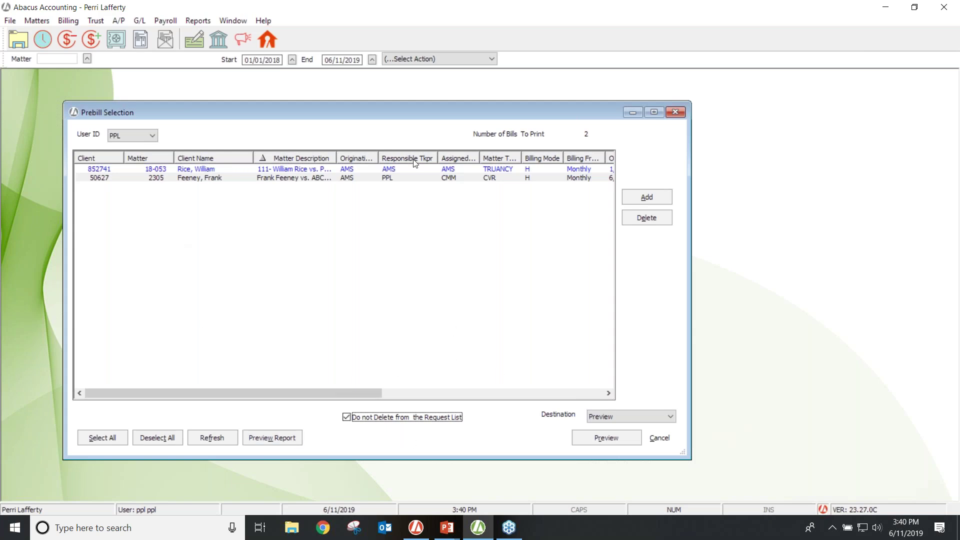
left_click(383, 180)
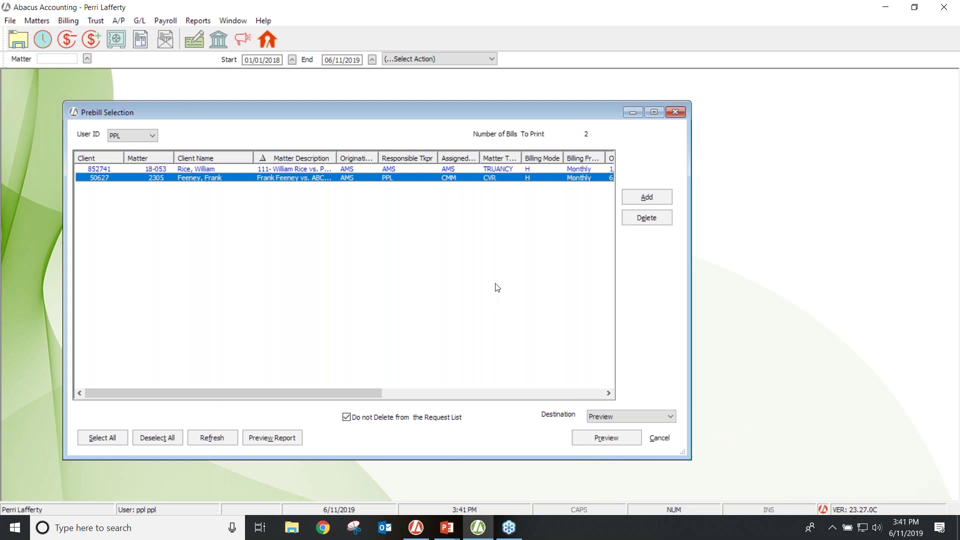
left_click(596, 436)
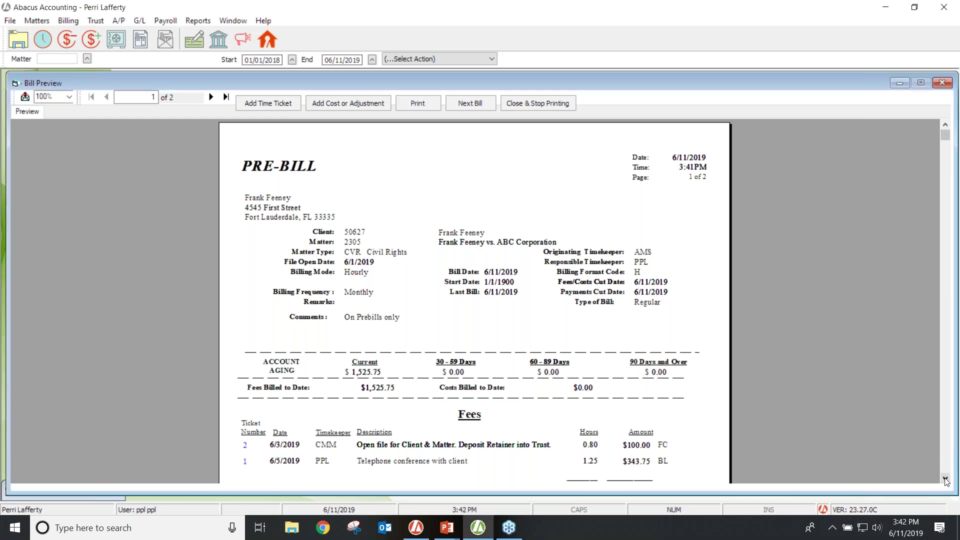
Step: Open time ticket 2 for editing from the Fees section of the prebill preview
scroll(946, 481, "down", 3)
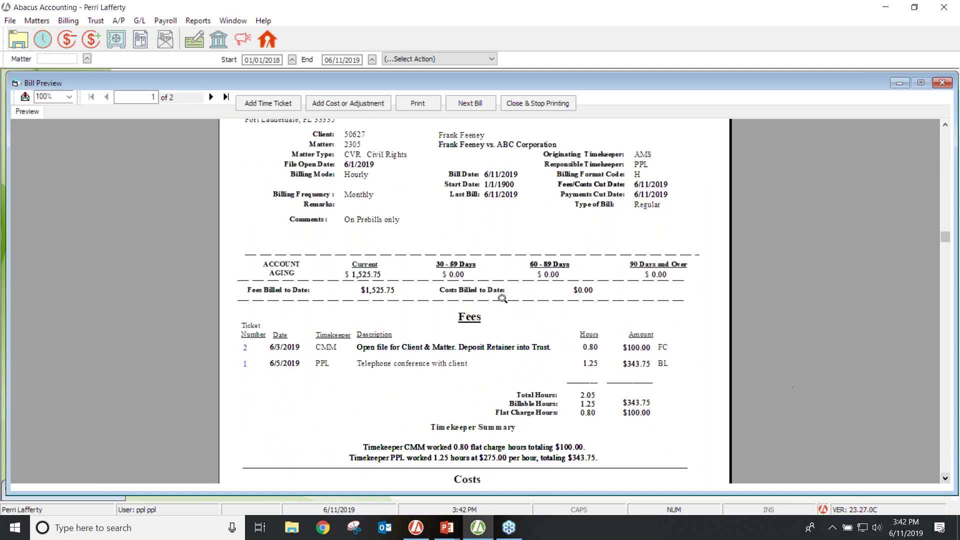
double_click(470, 319)
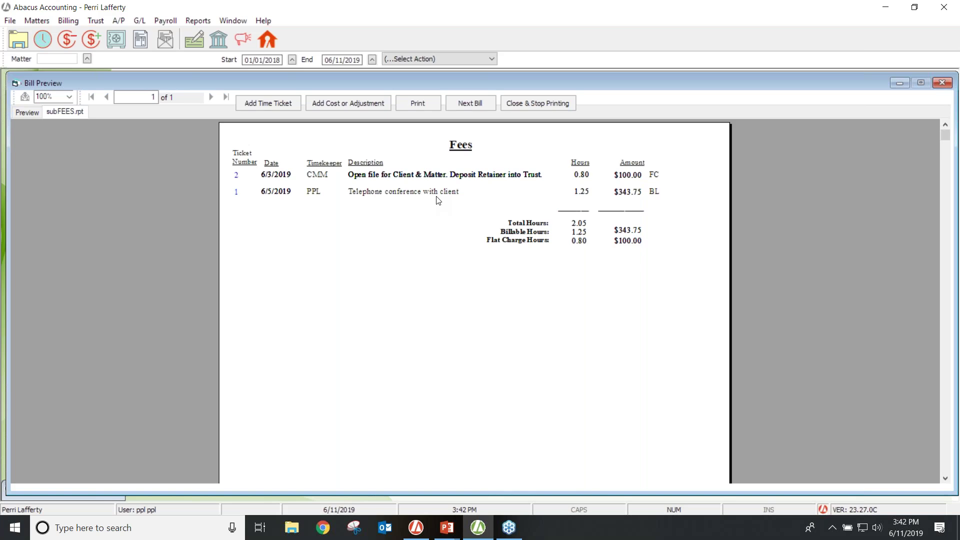
double_click(237, 177)
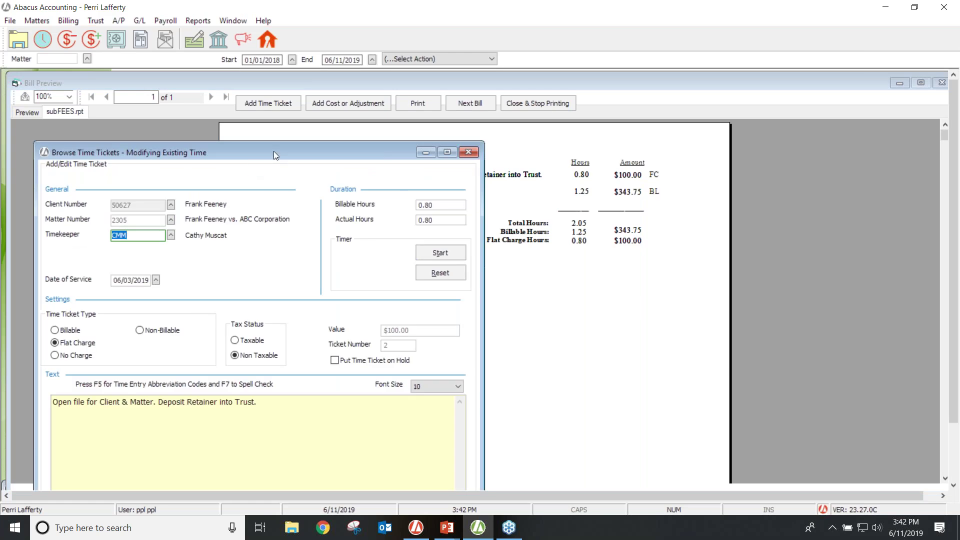
left_click_drag(283, 149, 593, 137)
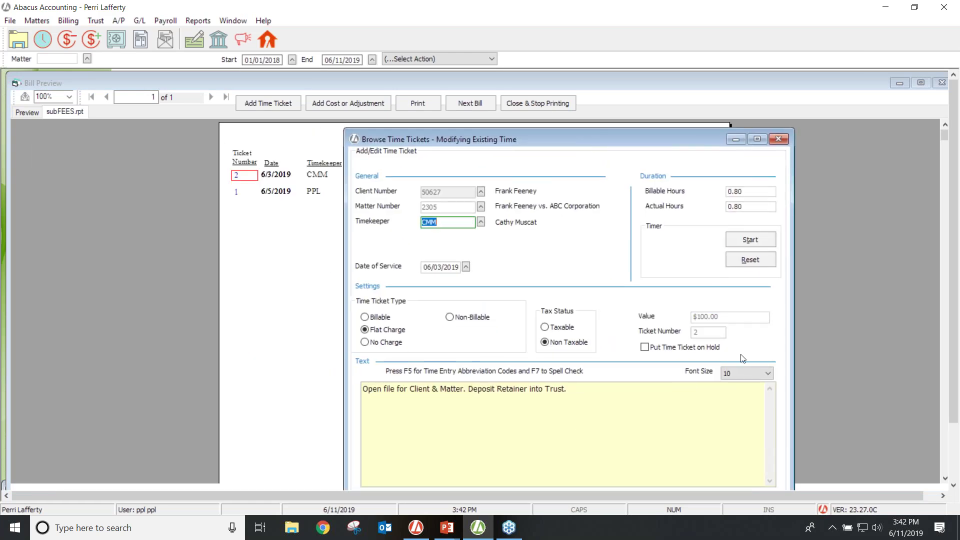
left_click_drag(497, 134, 497, 128)
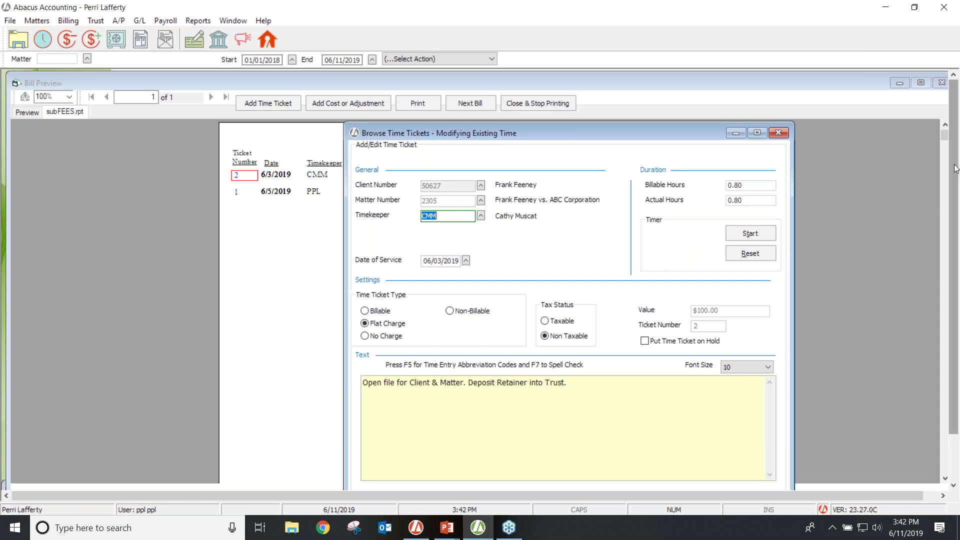
Step: Set the time ticket's billable hours to 1.0 and its date of service to 06/04/2019, and save it
scroll(954, 200, "down", 2)
left_click(738, 131)
left_click(751, 130)
type("1.0")
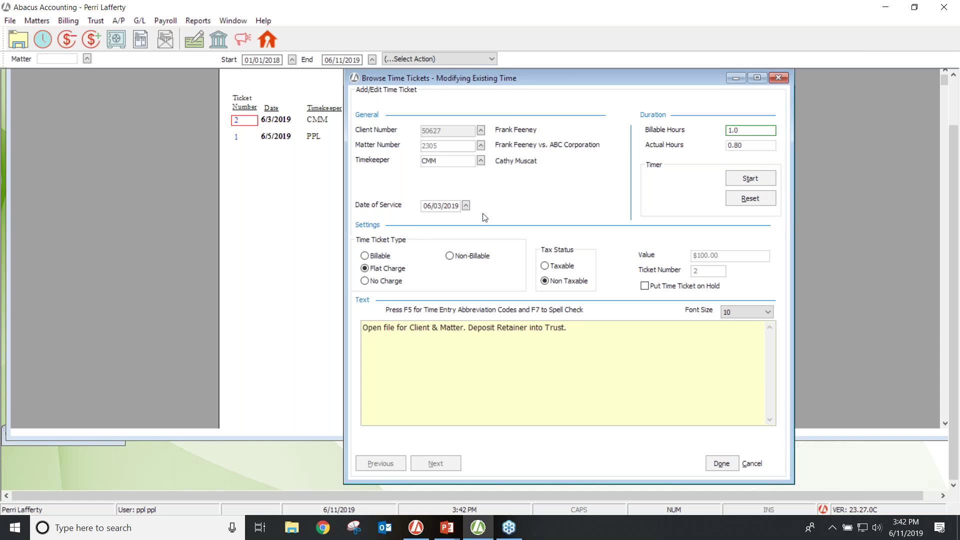
left_click(465, 205)
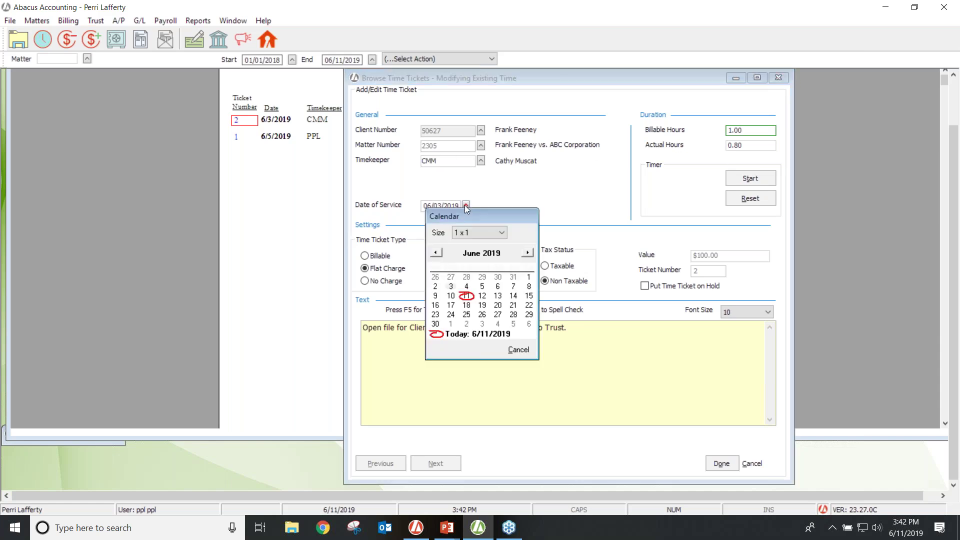
left_click(466, 286)
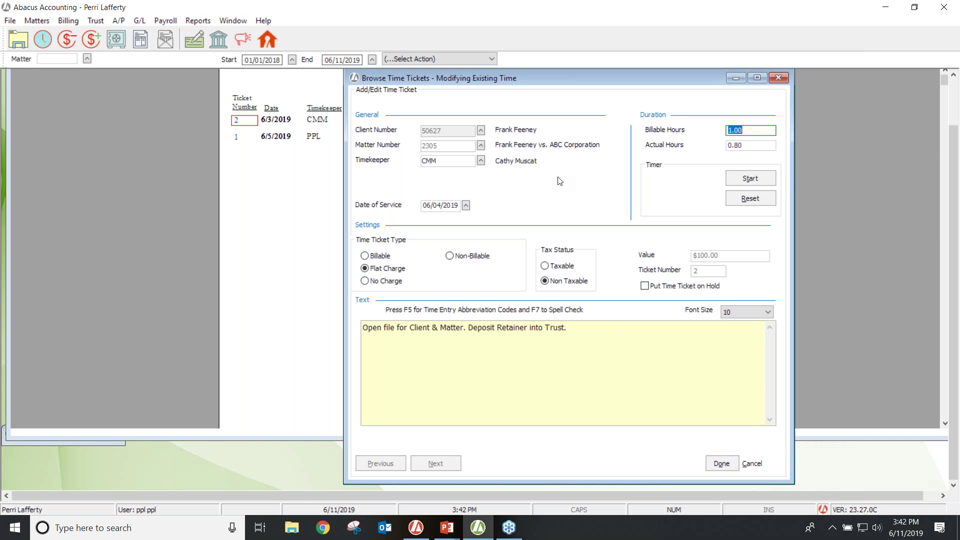
left_click(722, 464)
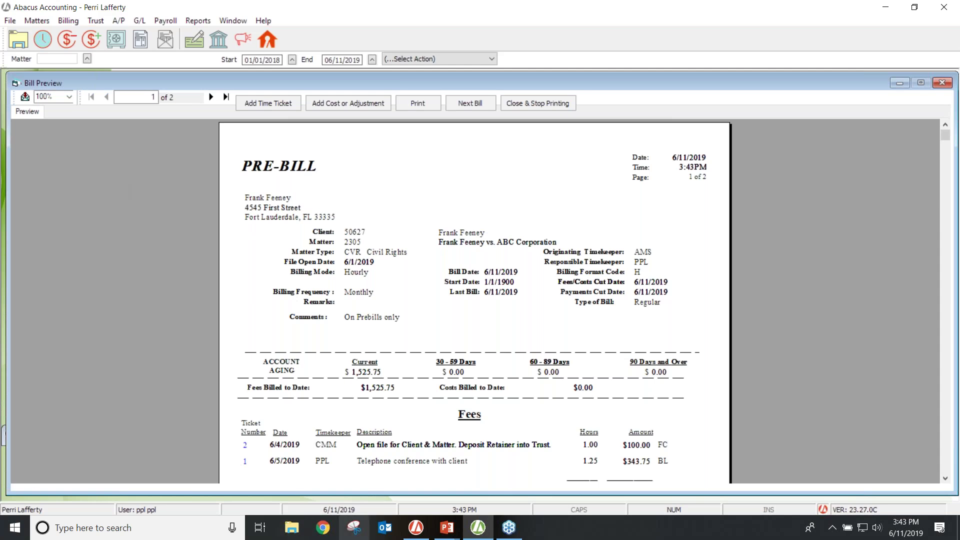
Step: Switch to Abacus Law to check the matter's notes, and return to the bill preview in Abacus Accounting
left_click(418, 528)
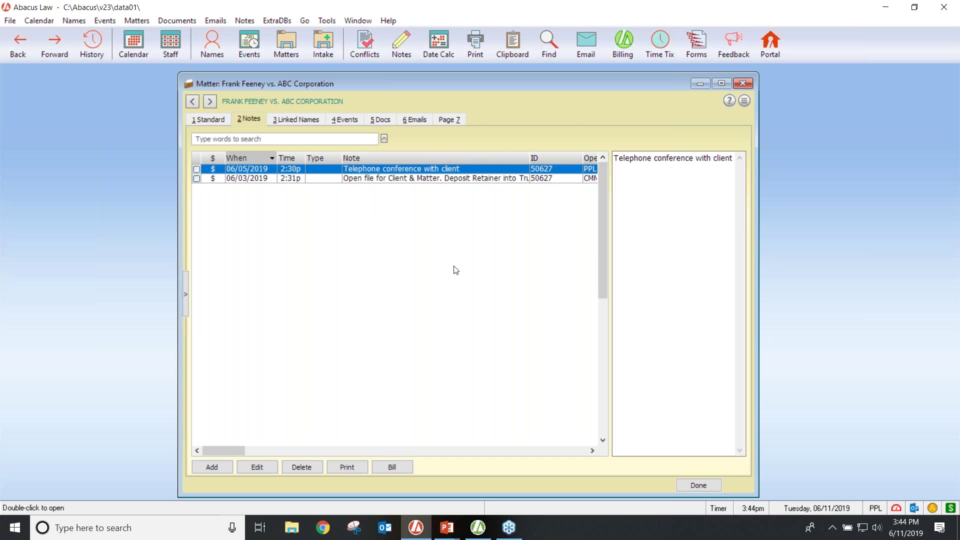
left_click(478, 529)
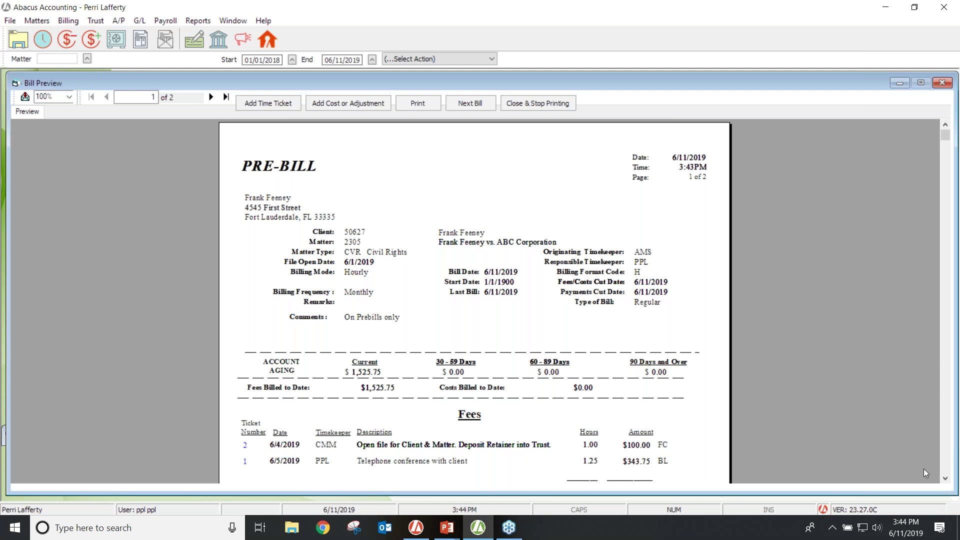
Step: Open the filing fee from the prebill's Costs section, set its date to 06/10/2019, and save it
left_click(945, 479)
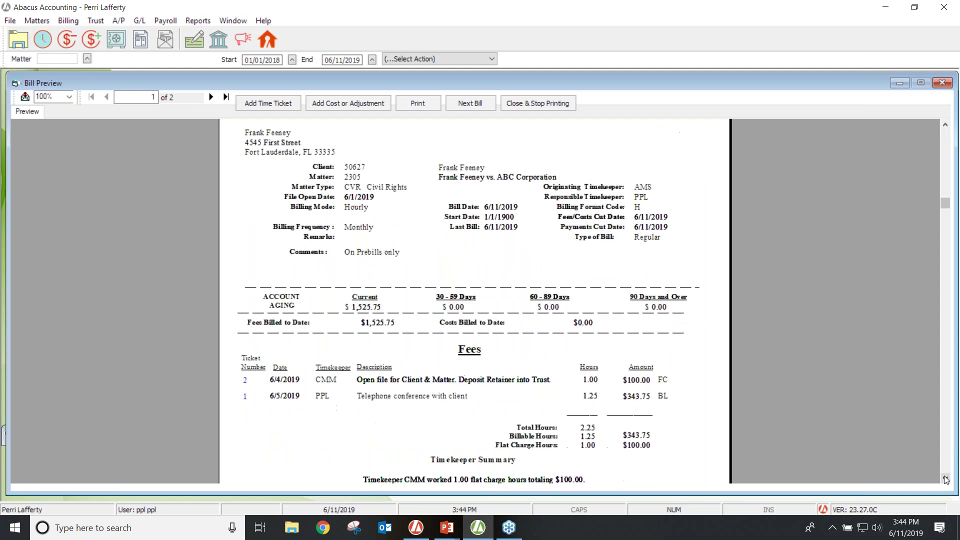
left_click(945, 479)
left_click(945, 479)
left_click(945, 479)
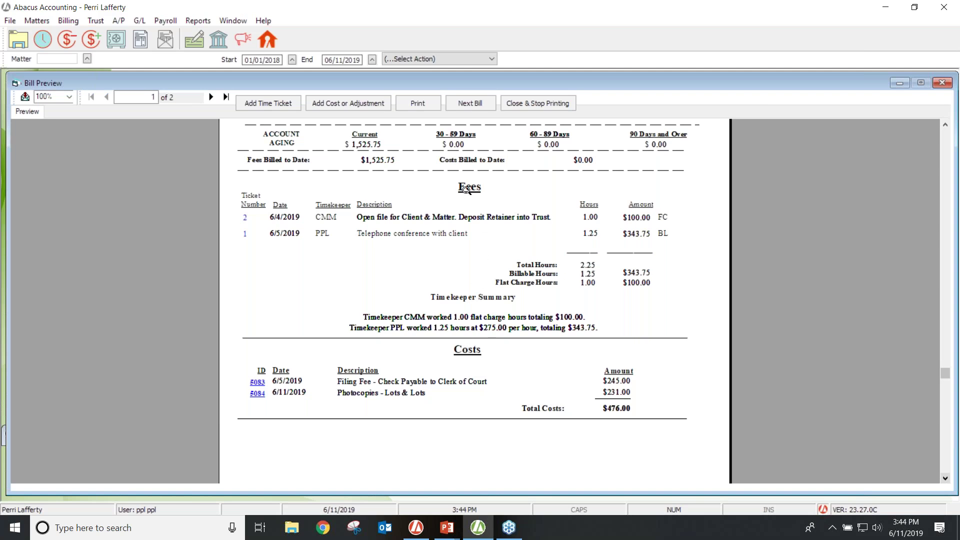
left_click(466, 354)
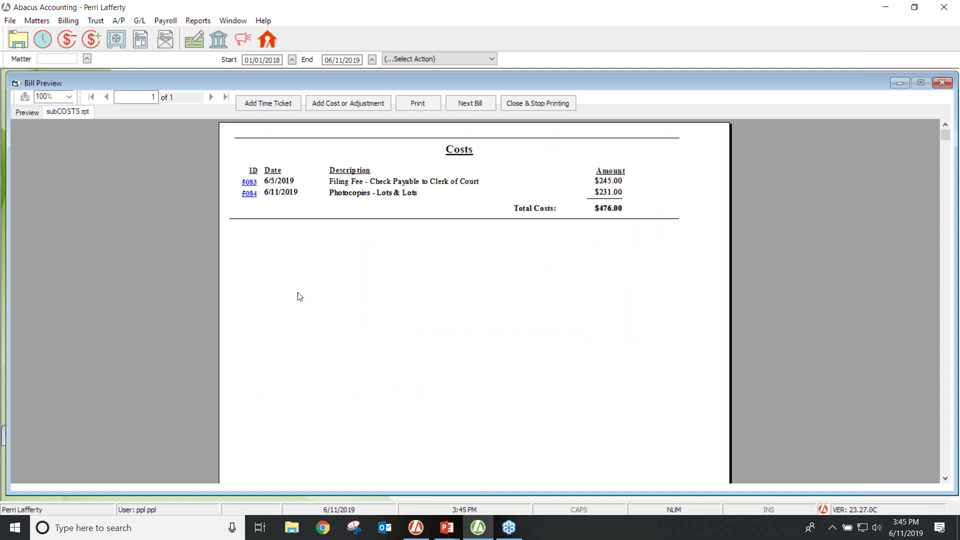
left_click(250, 184)
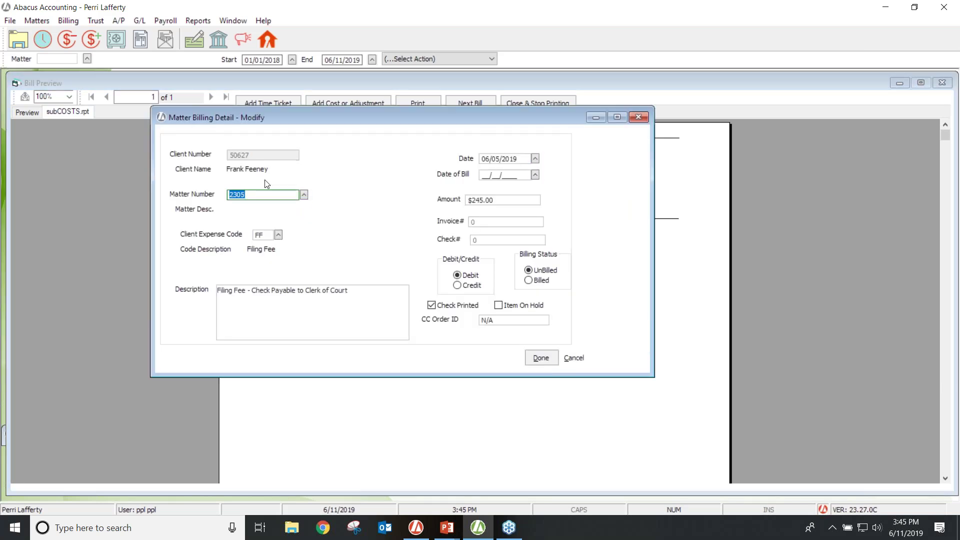
left_click_drag(406, 119, 501, 136)
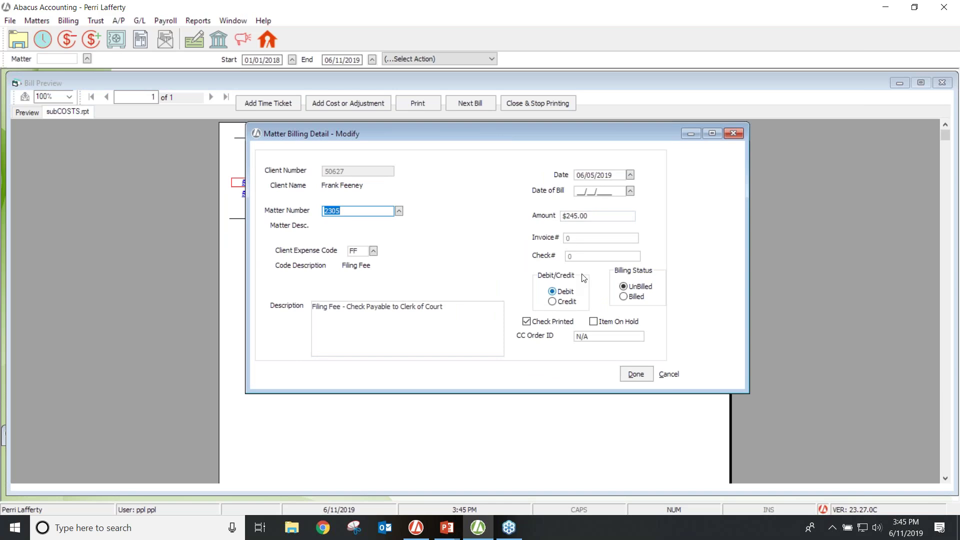
left_click(629, 174)
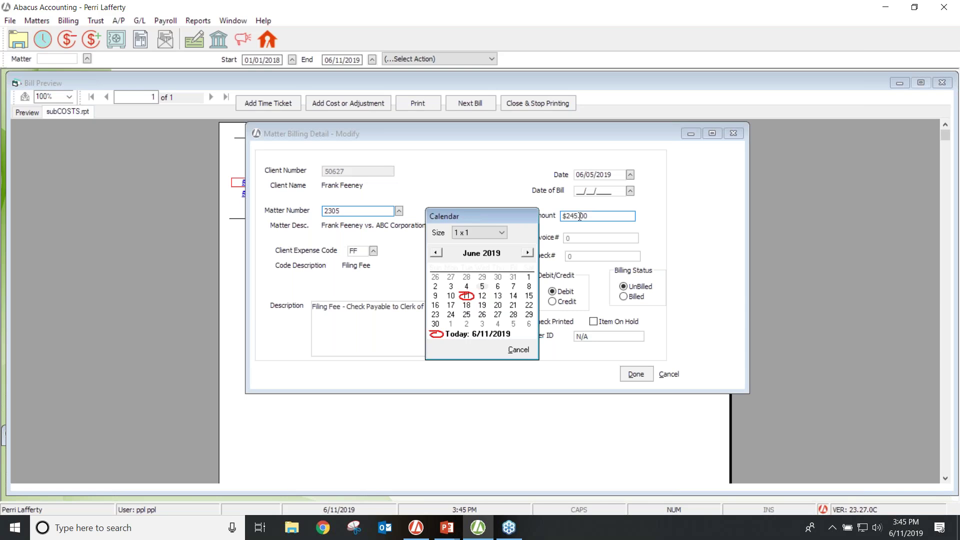
left_click(451, 296)
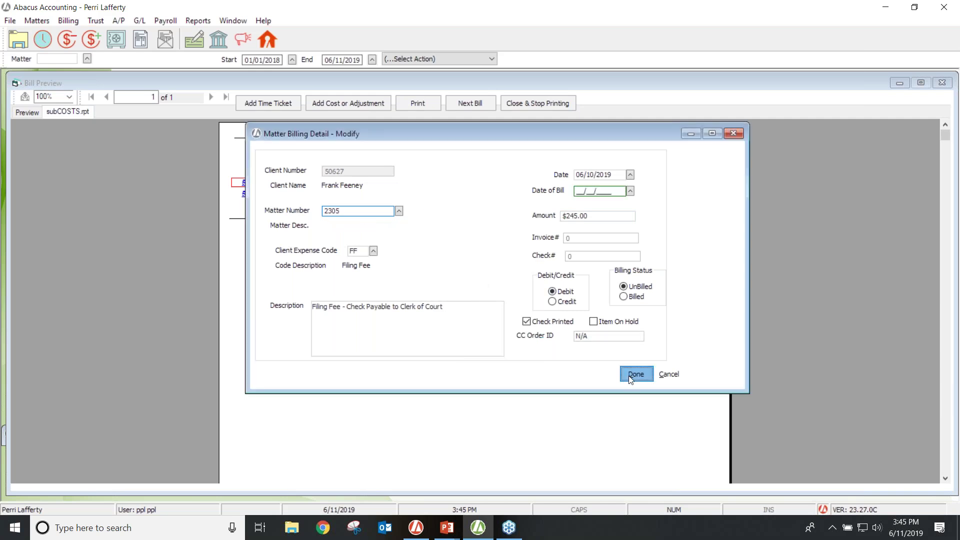
left_click(629, 376)
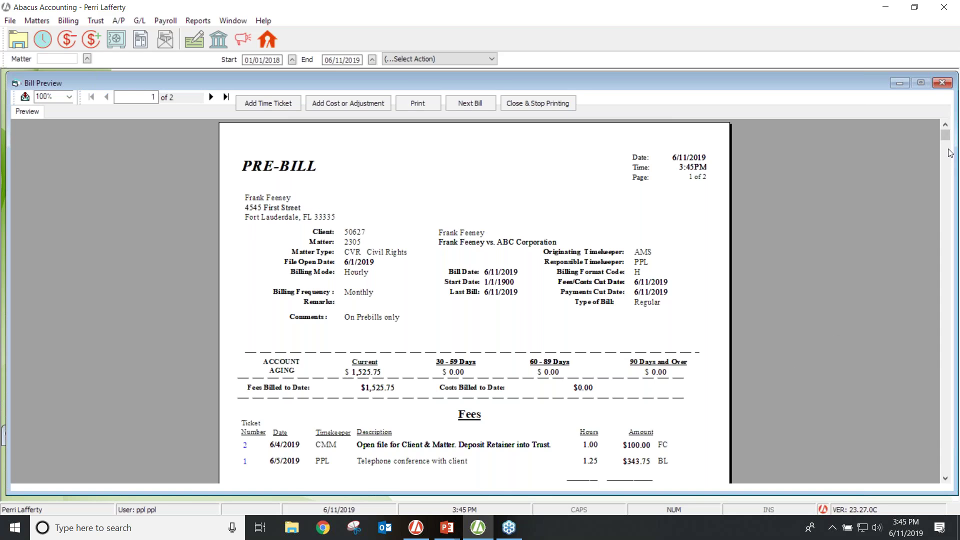
Step: Review the updated fees and costs on the prebill, and close the preview, stopping the print run
left_click_drag(947, 143, 938, 281)
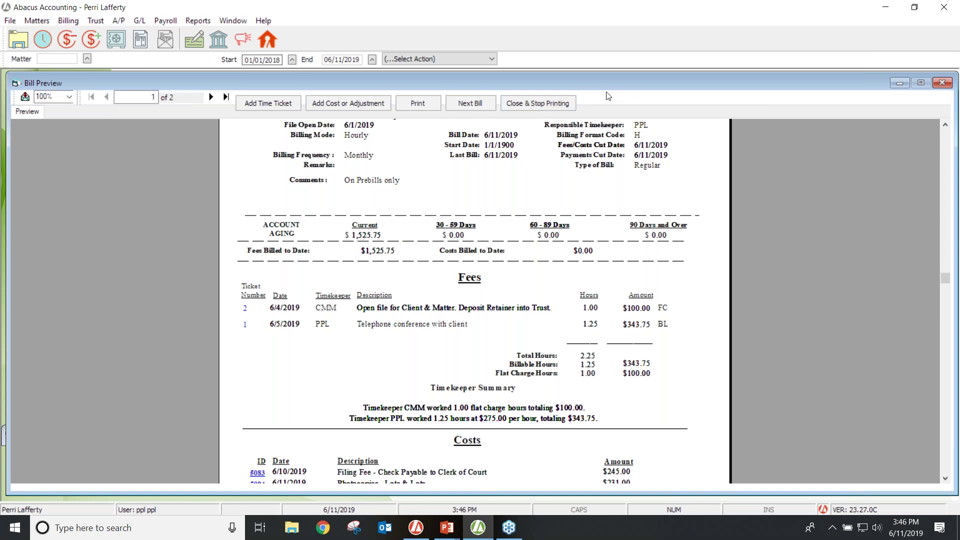
left_click(521, 101)
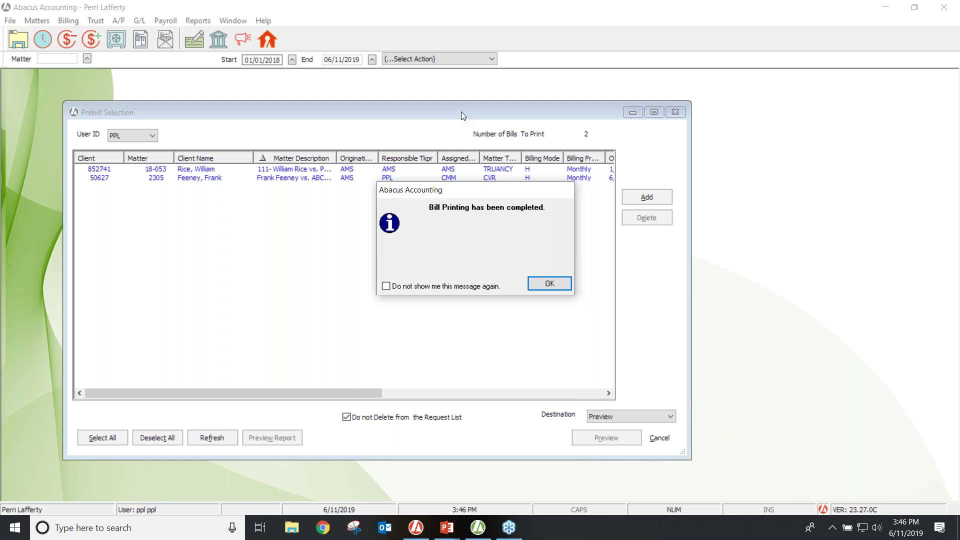
left_click(549, 283)
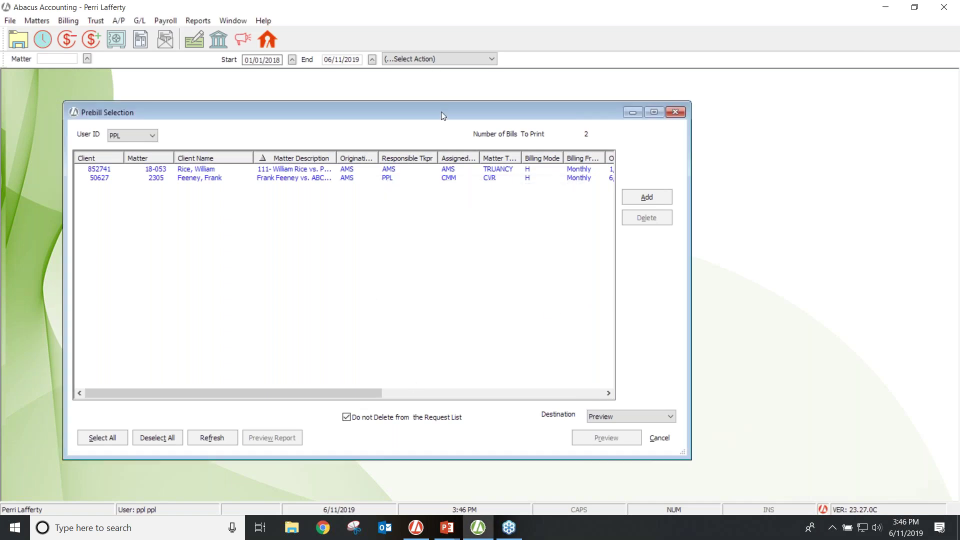
Step: Look up the billing activity of matter 2305 with unbilled time included, review its entries, and close the billing detail
left_click_drag(453, 111, 611, 93)
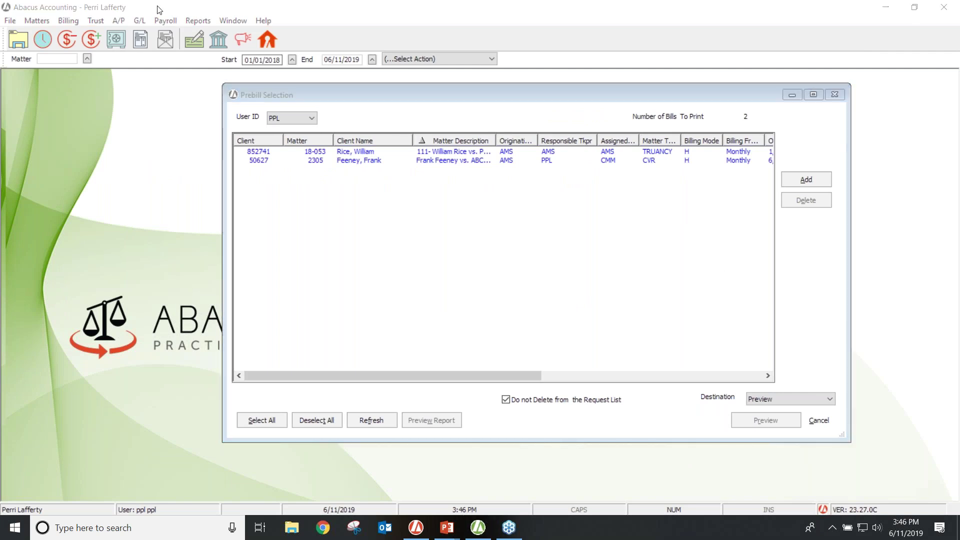
left_click(40, 21)
left_click(49, 50)
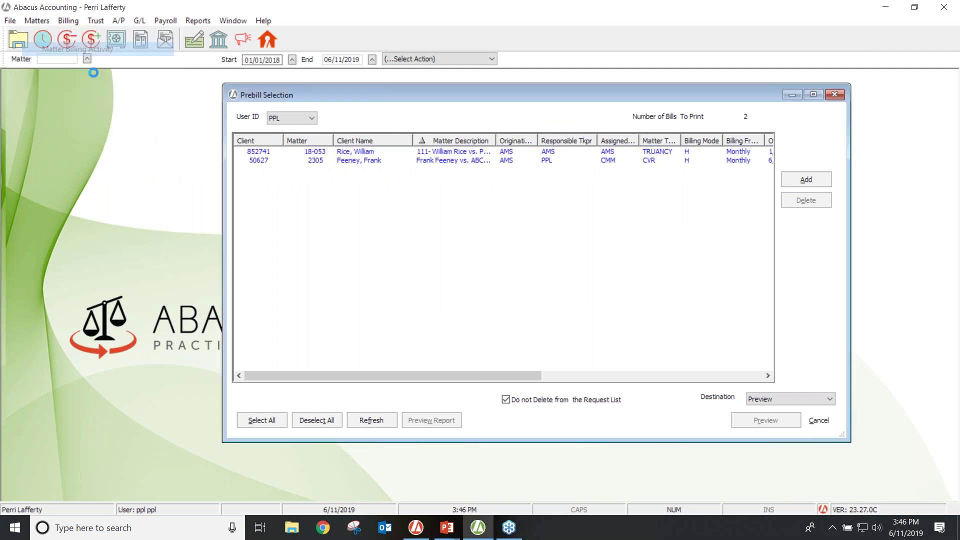
type("2305")
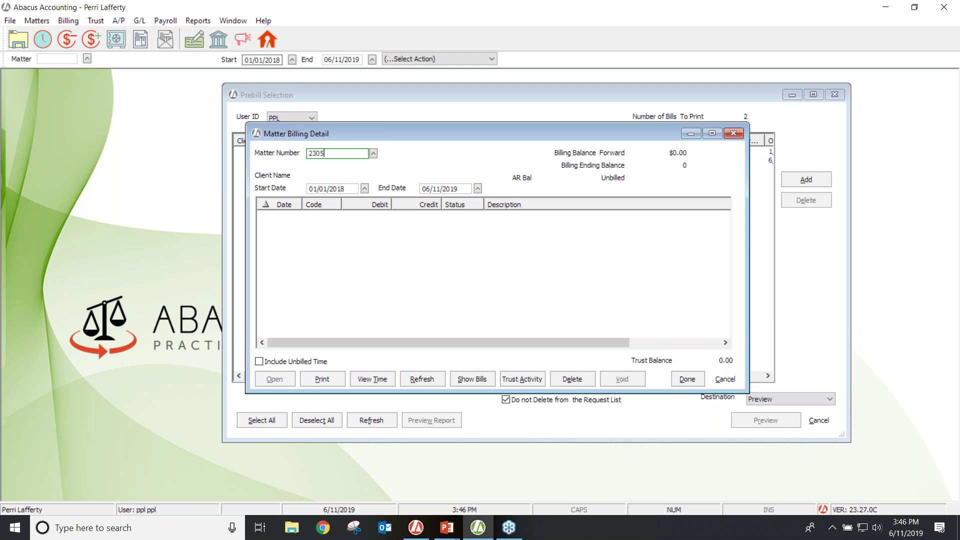
key("Tab")
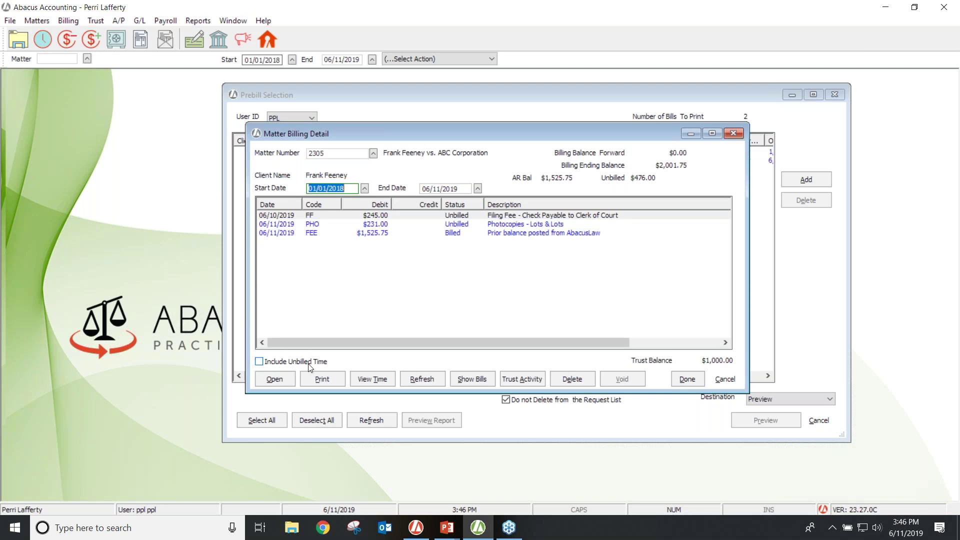
left_click(265, 361)
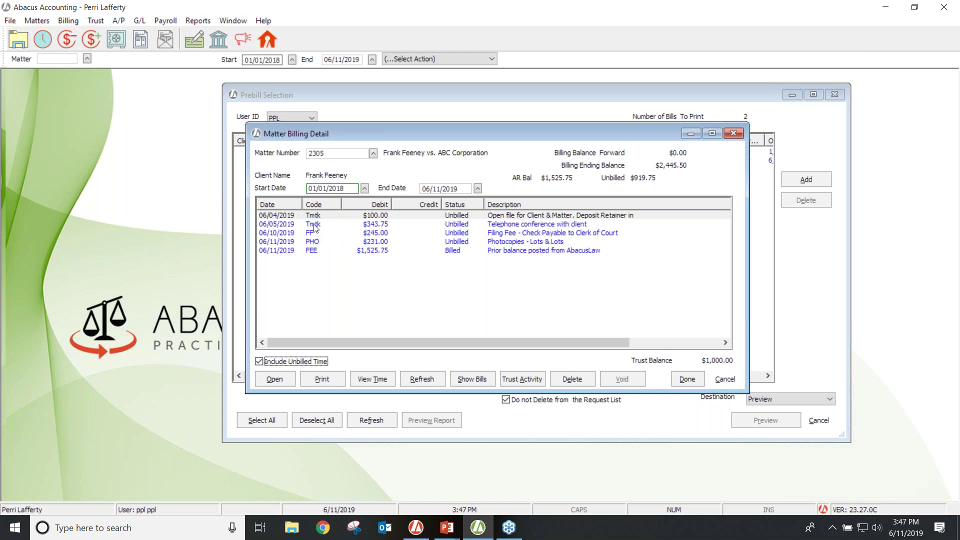
left_click(354, 129)
left_click(308, 214)
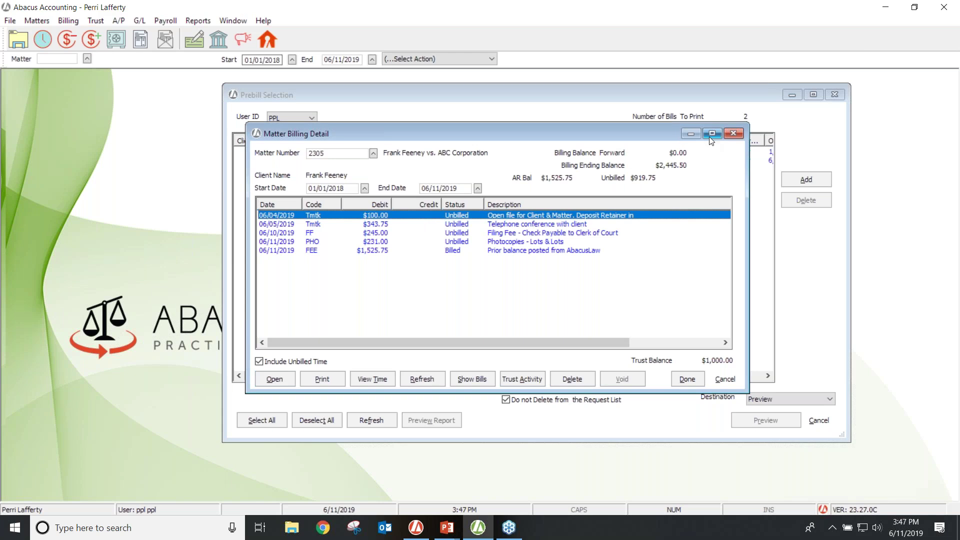
left_click(732, 132)
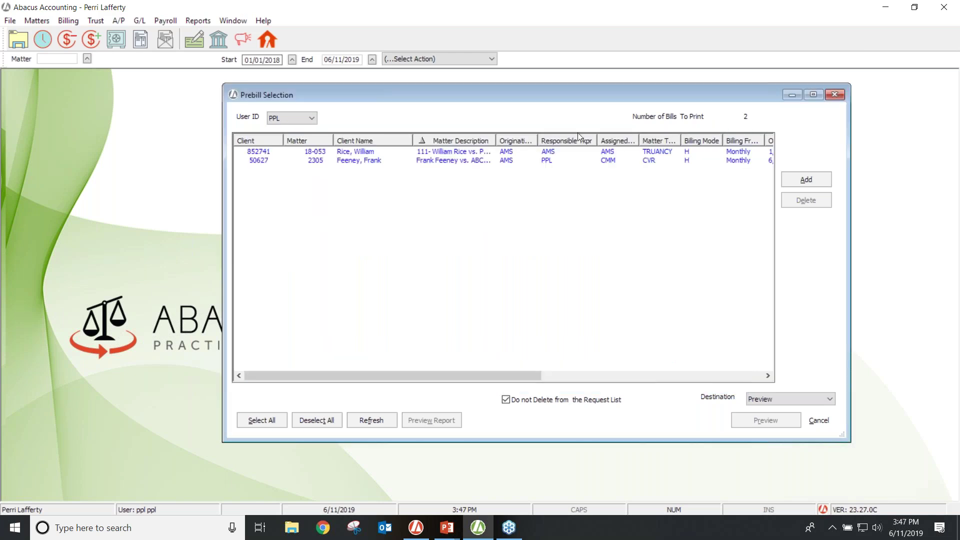
Step: Preview the prebill for matter 2305 through the end of its second page, stop the print run, and close the prebill selection
left_click_drag(568, 92, 447, 127)
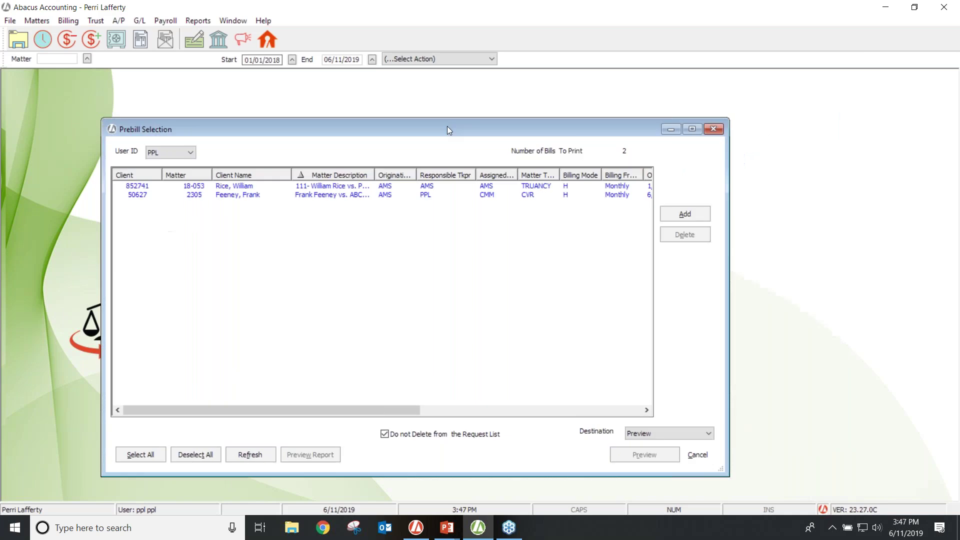
left_click(329, 195)
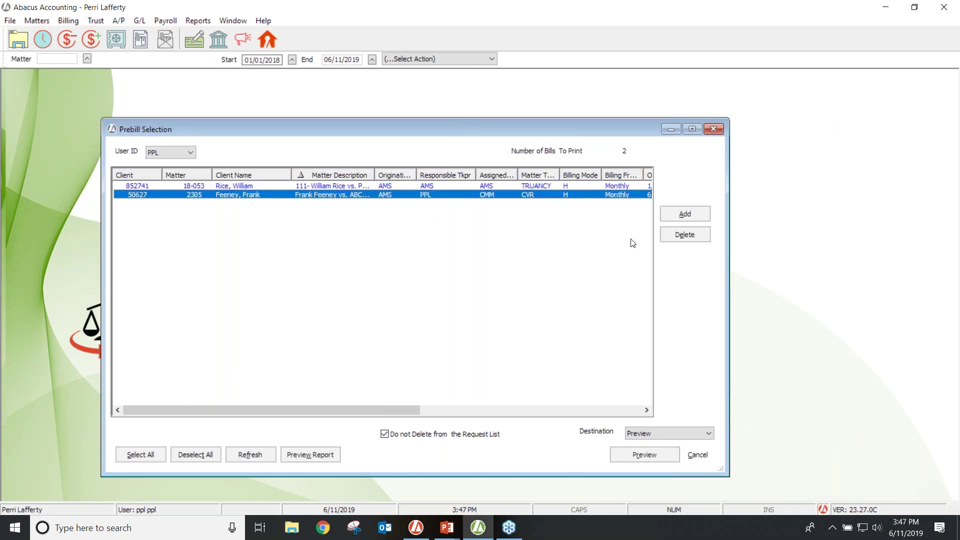
left_click(652, 453)
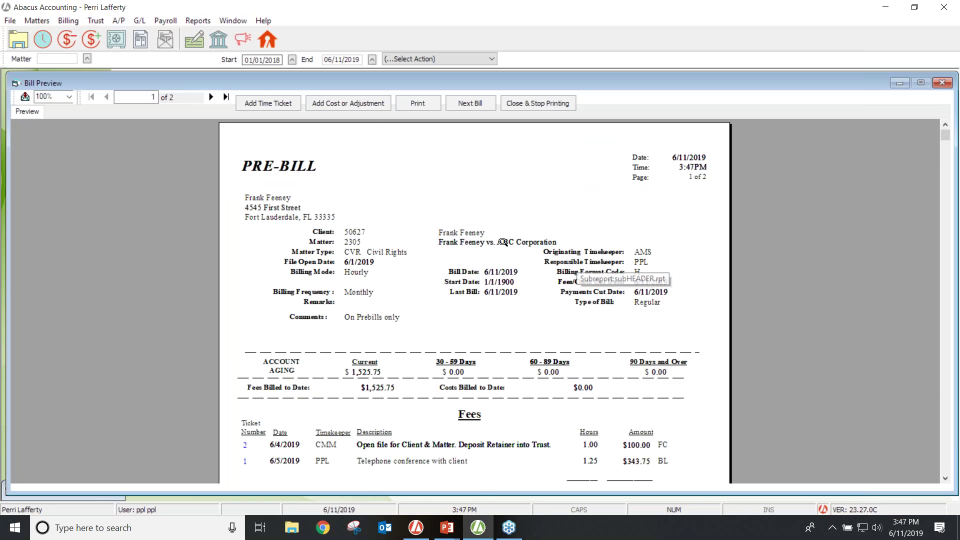
left_click(211, 97)
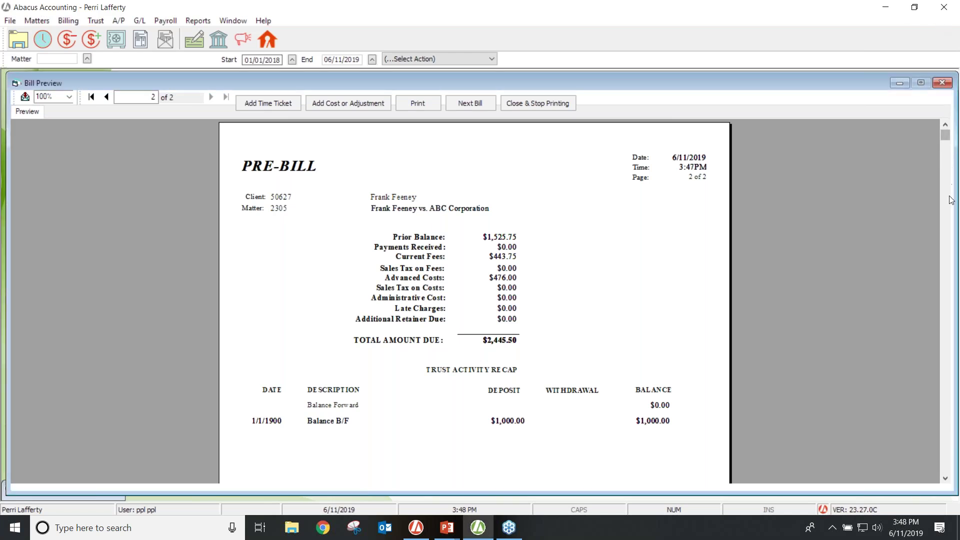
left_click(945, 478)
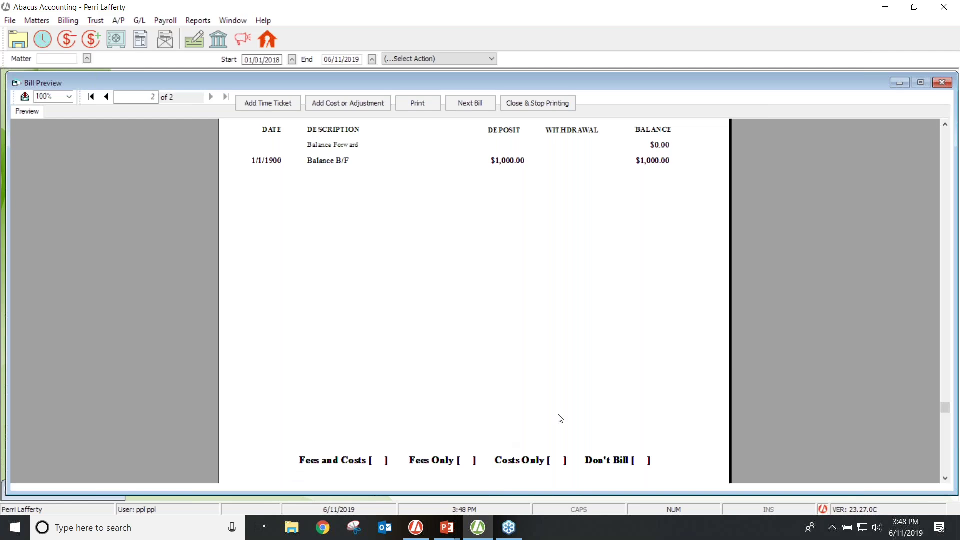
left_click(553, 103)
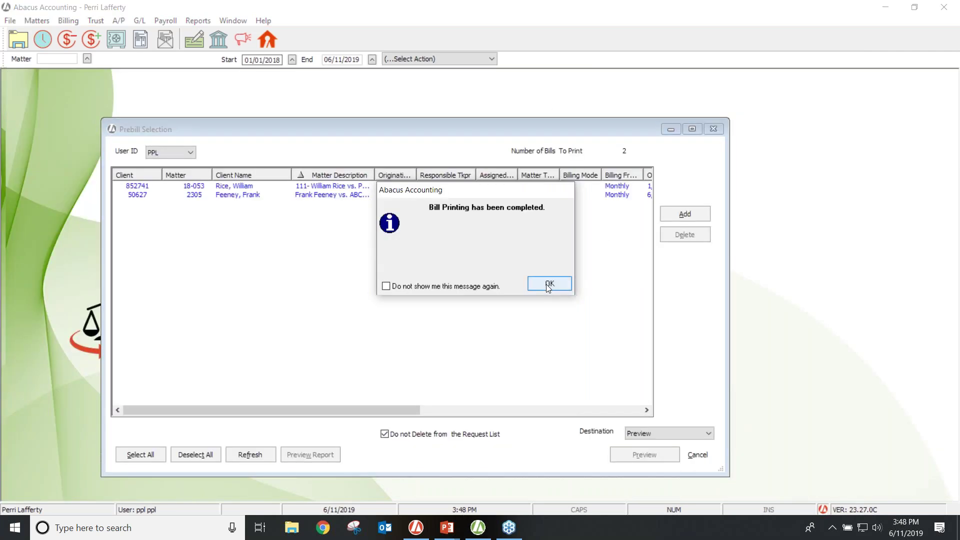
left_click(549, 283)
left_click_drag(556, 128, 625, 112)
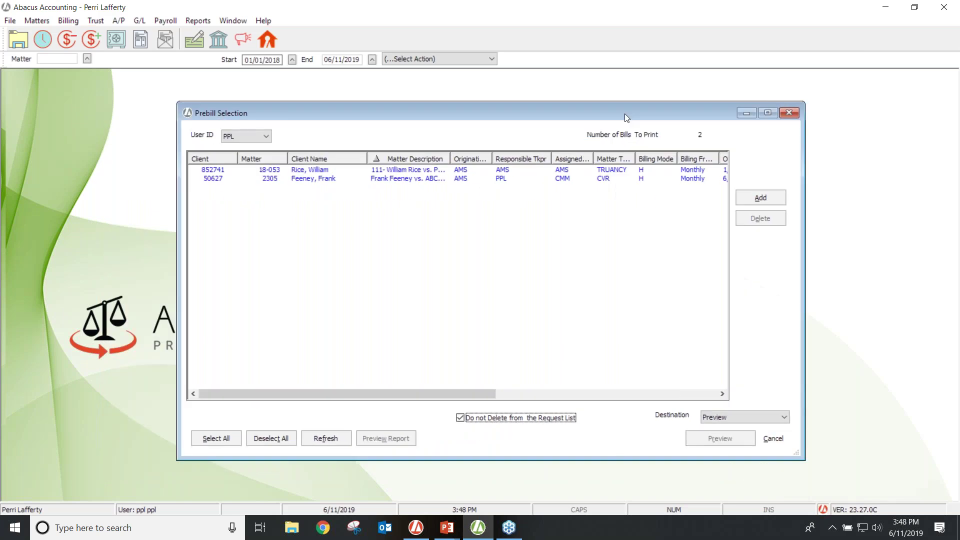
left_click(788, 113)
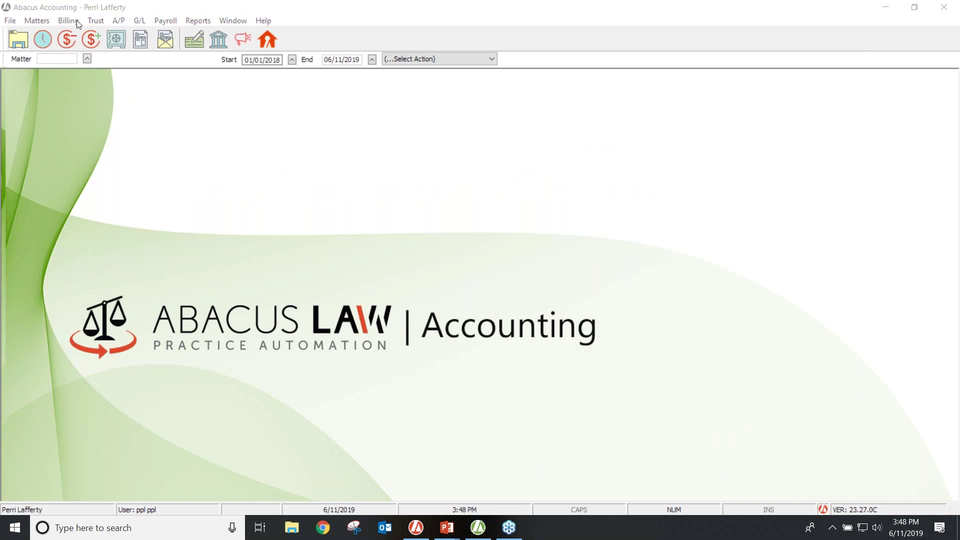
Step: Try to open the bill selection for printing final bills
left_click(77, 22)
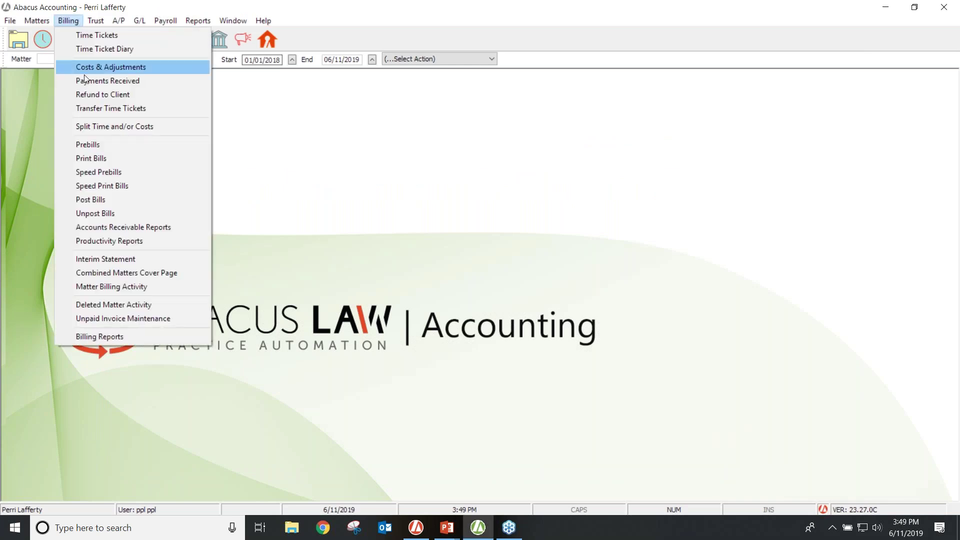
left_click(92, 158)
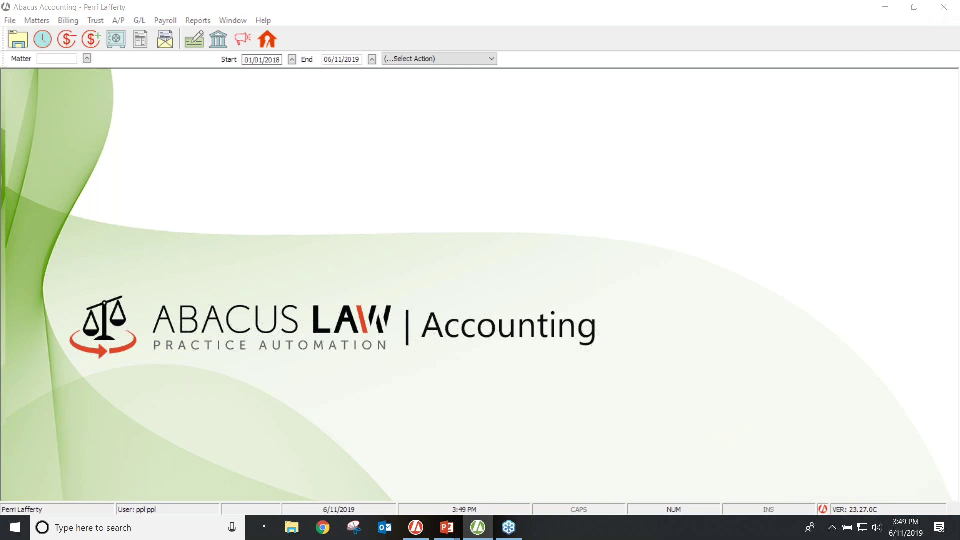
left_click(494, 284)
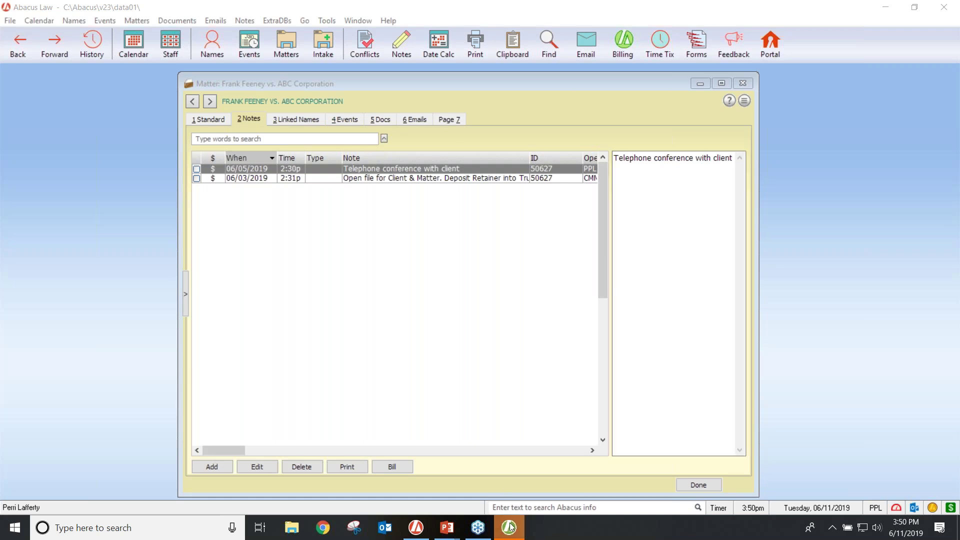
Step: Switch to the Abacus Accounting window, dismiss the unposted items notice, and decline merging the recurring journal entries
mouse_move(510, 527)
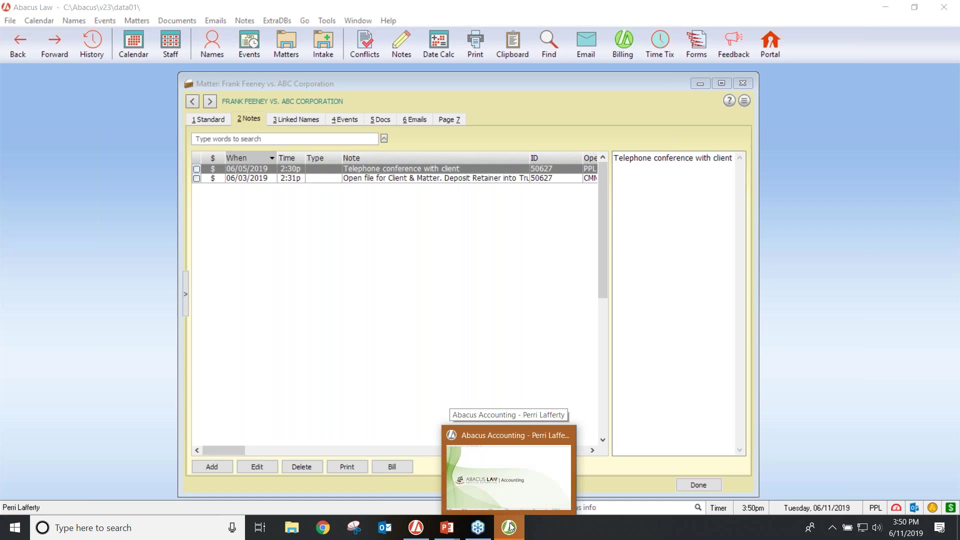
left_click(511, 526)
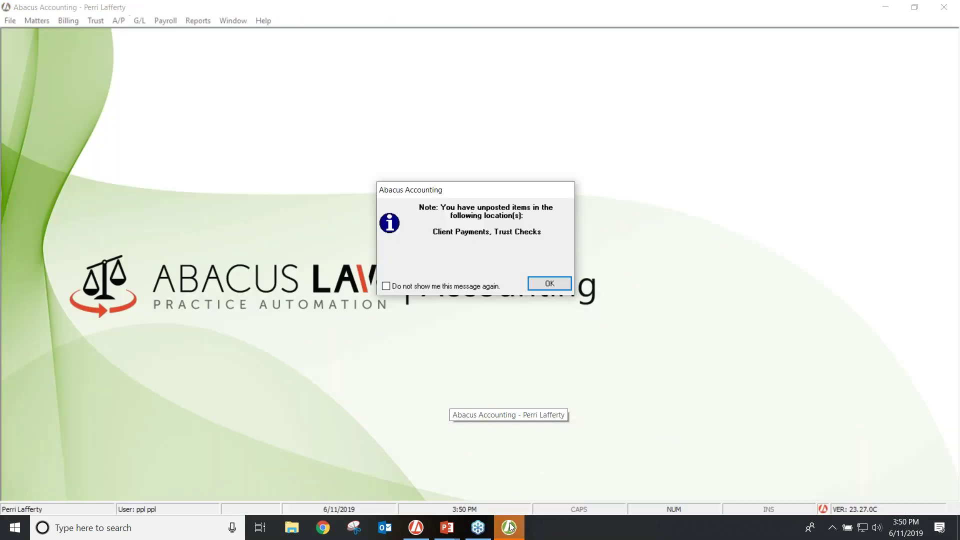
left_click(550, 284)
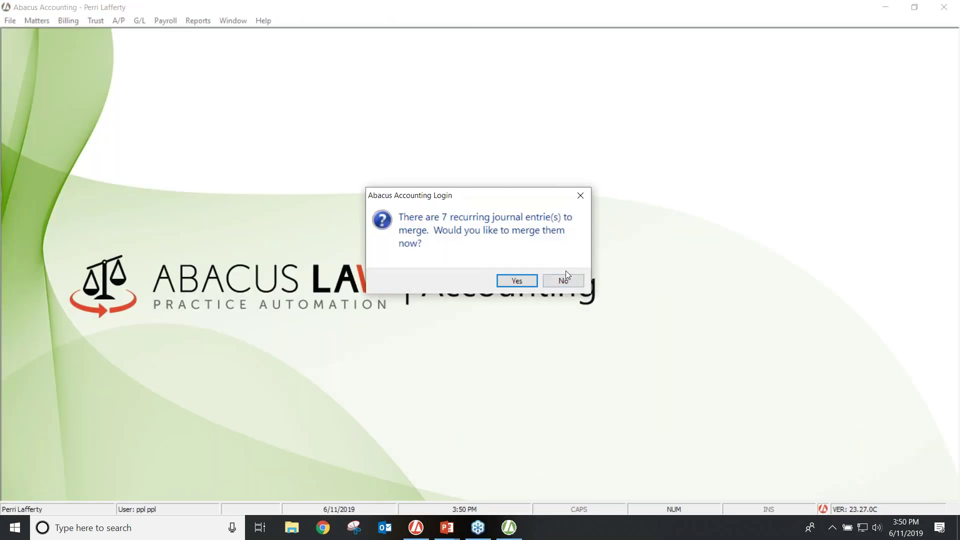
left_click(559, 282)
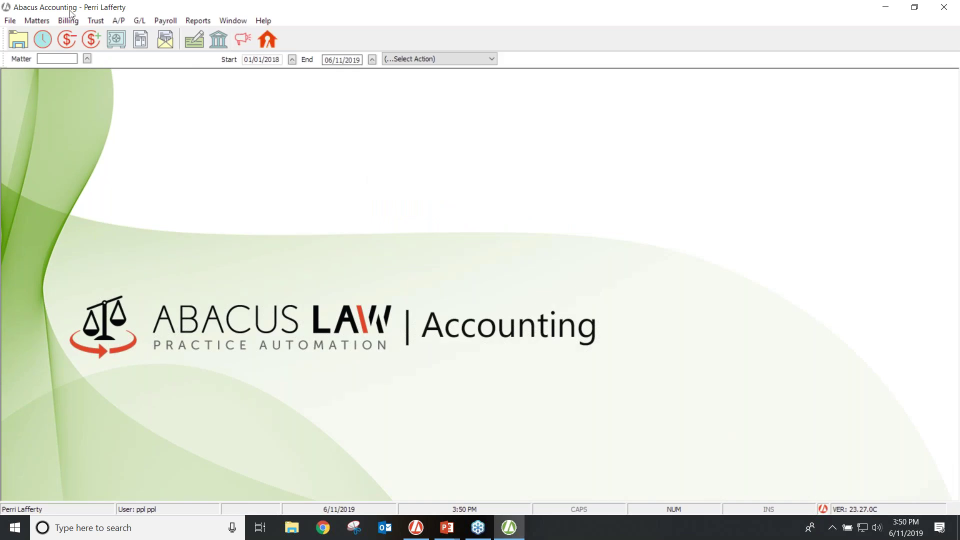
Step: Open the bill selection for printing final bills and start adding bills to the request list
left_click(67, 19)
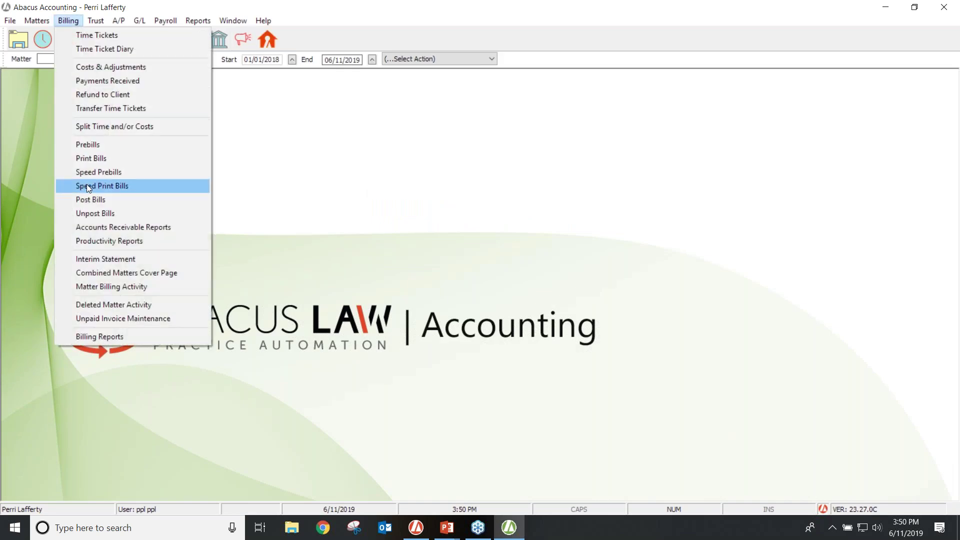
left_click(90, 159)
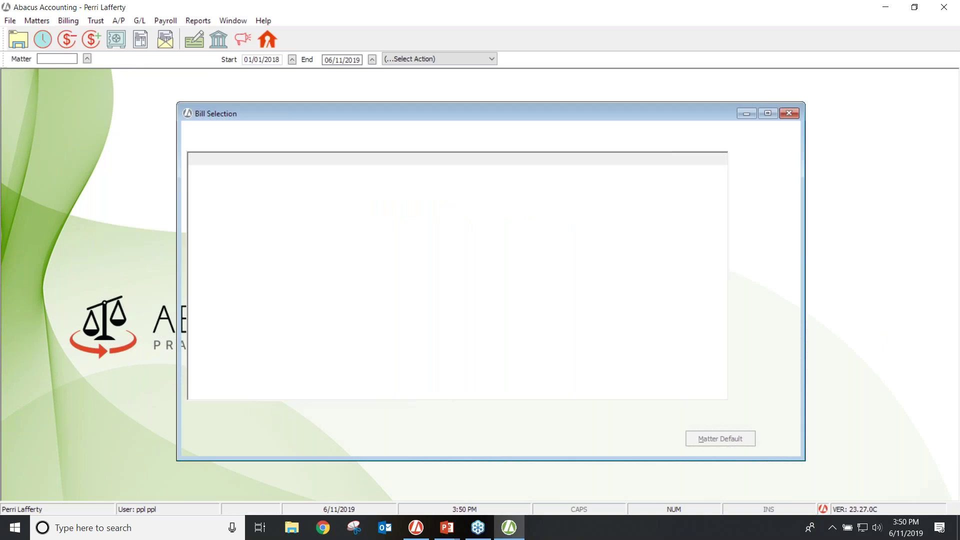
left_click_drag(304, 114, 206, 112)
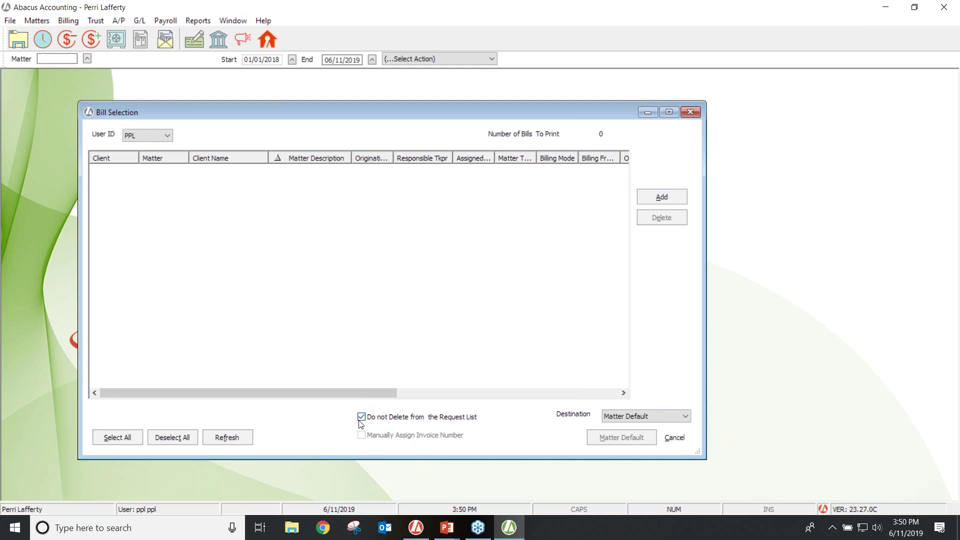
left_click(639, 199)
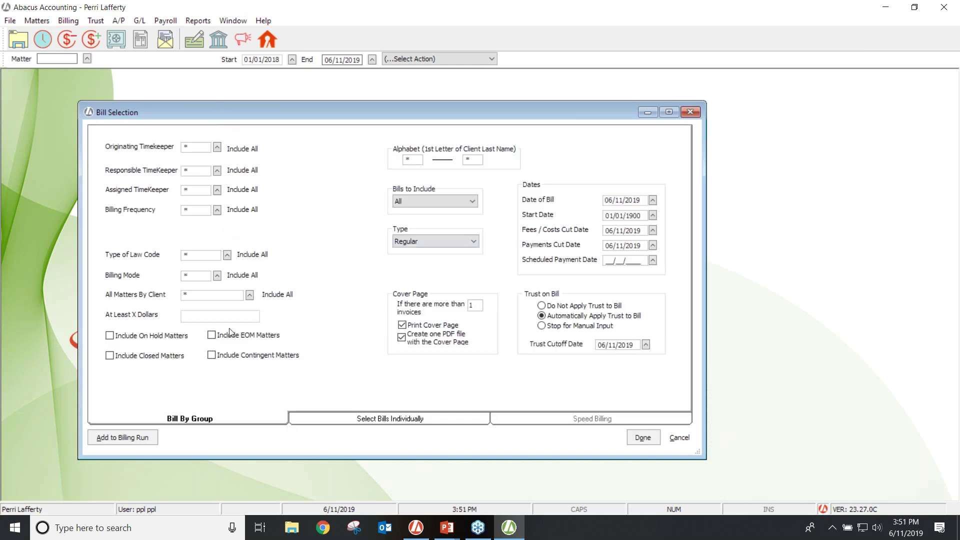
Step: Compare the group and individual bill selection options, and set Trust on Bill to Stop for Manual Input for individually selected bills
left_click(338, 421)
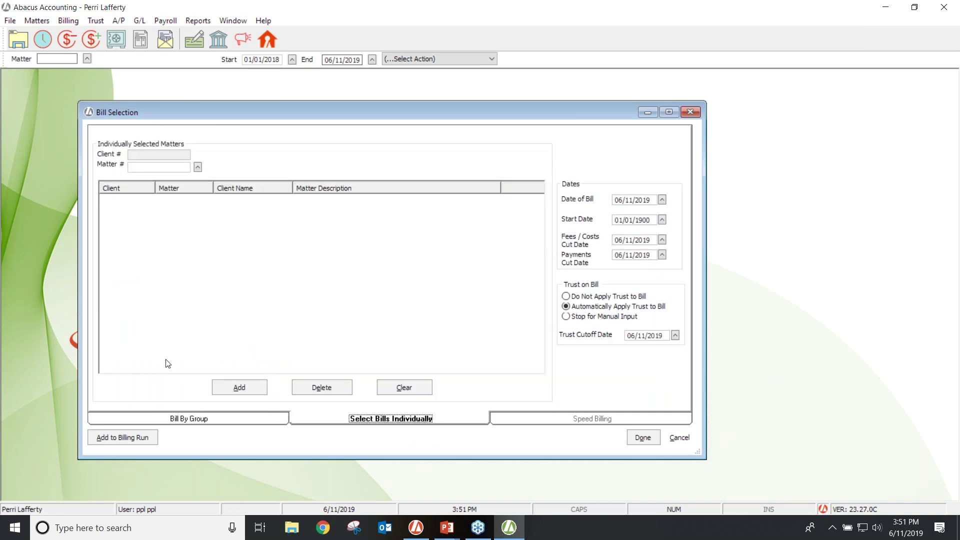
left_click(204, 423)
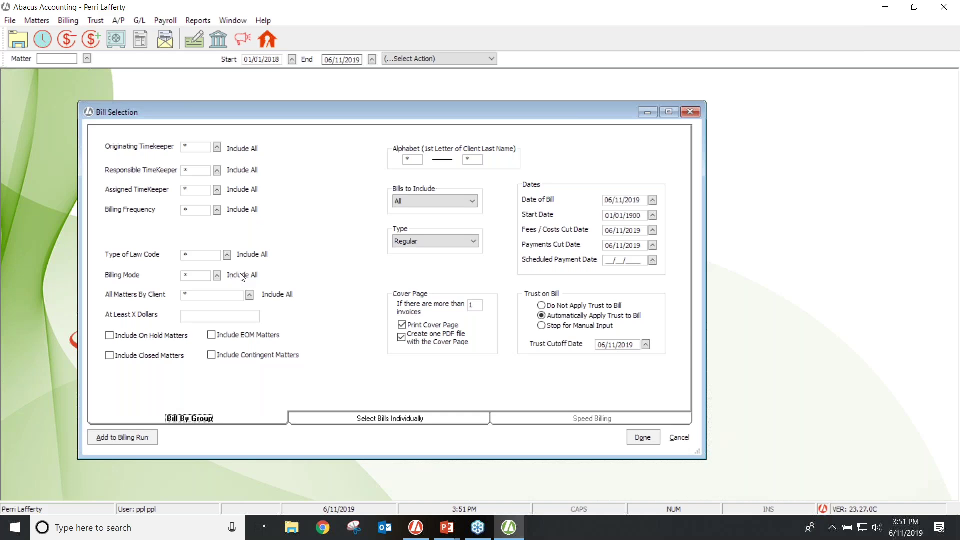
left_click(542, 306)
left_click(300, 418)
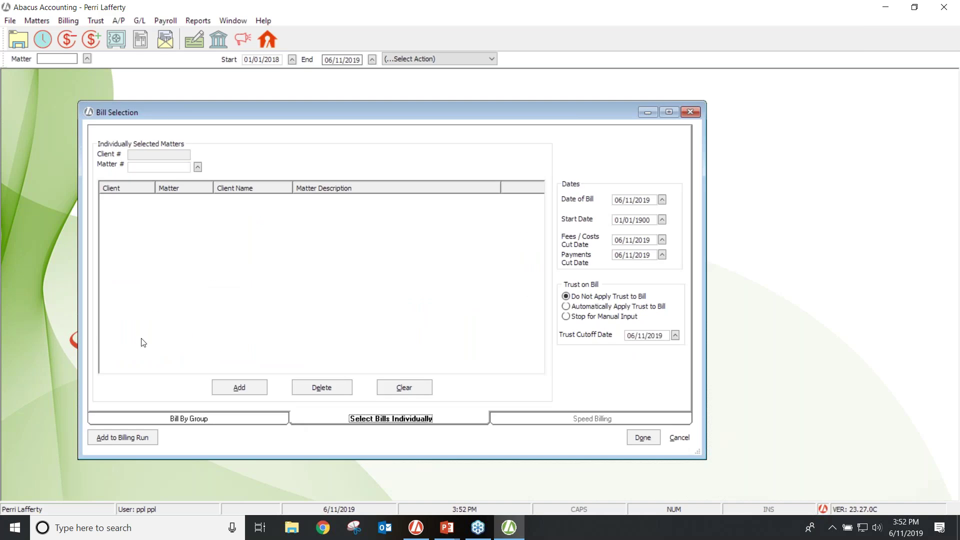
left_click(566, 319)
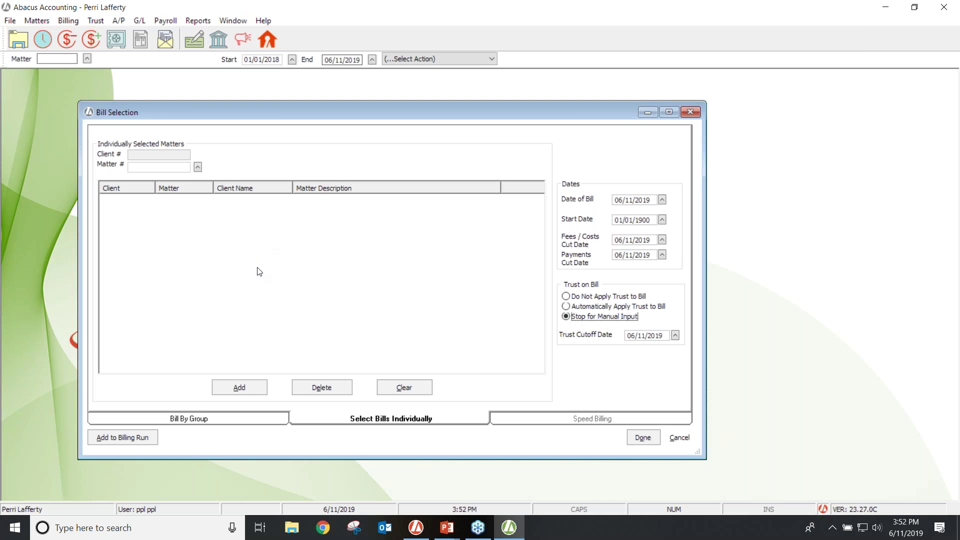
Step: Add matter 2305 to the individually selected matters, check the group trust setting, and select the matter in the list
left_click(156, 167)
type("2305")
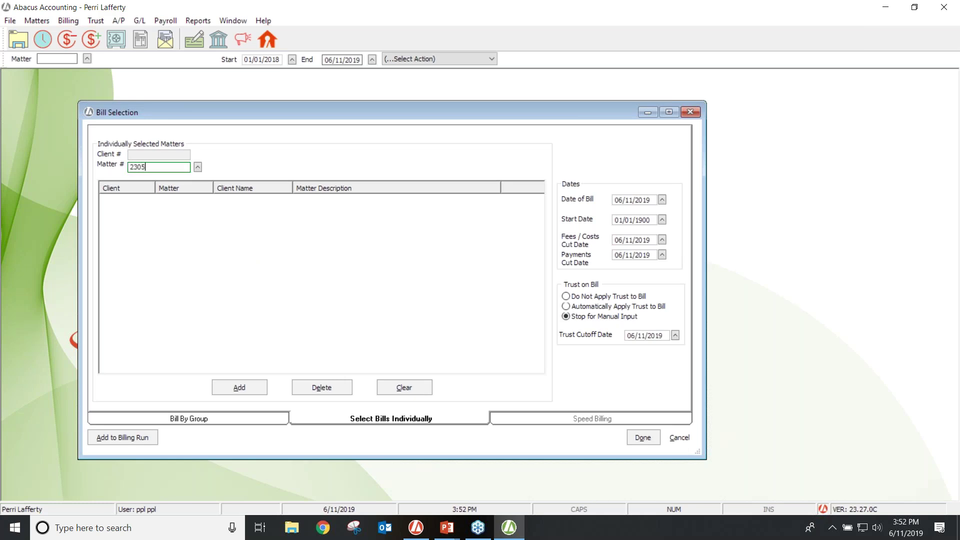
key("Return")
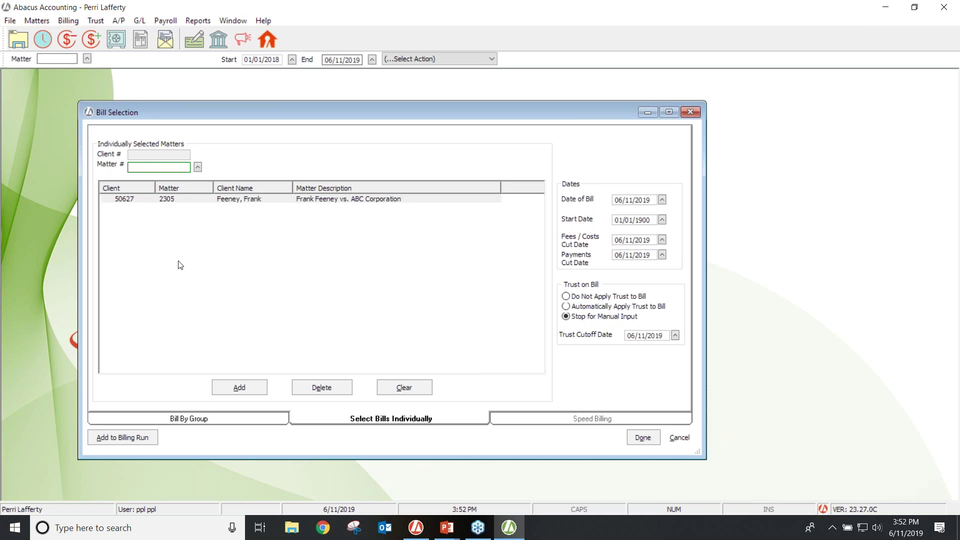
left_click(275, 421)
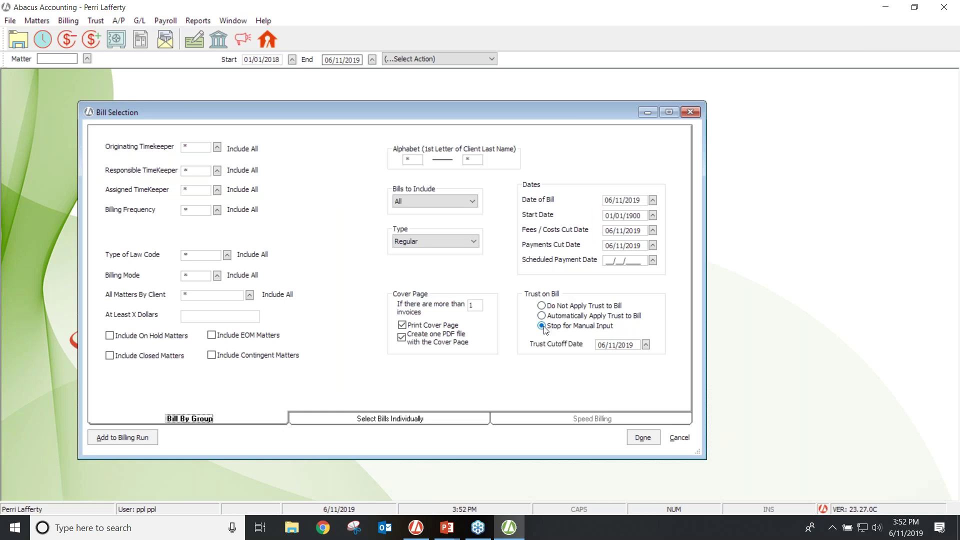
left_click(415, 420)
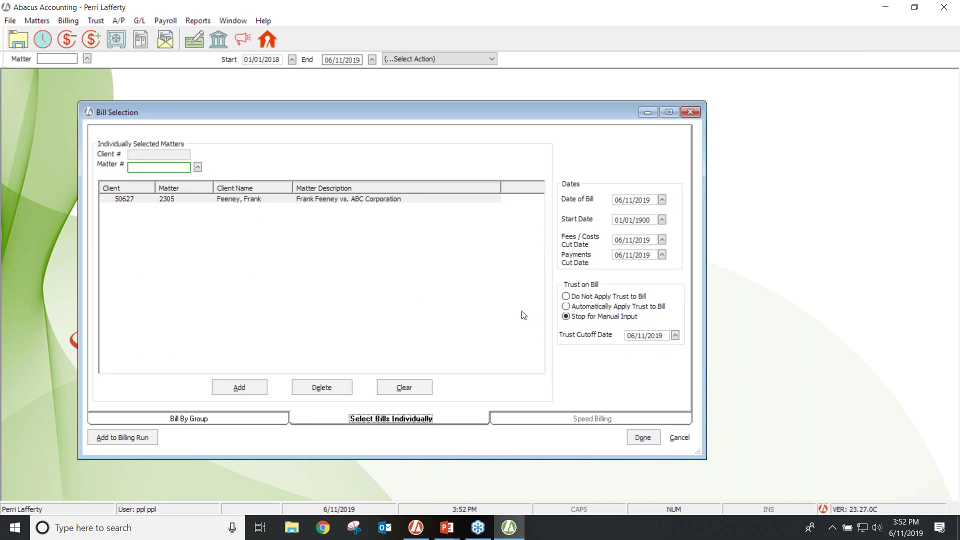
left_click(247, 199)
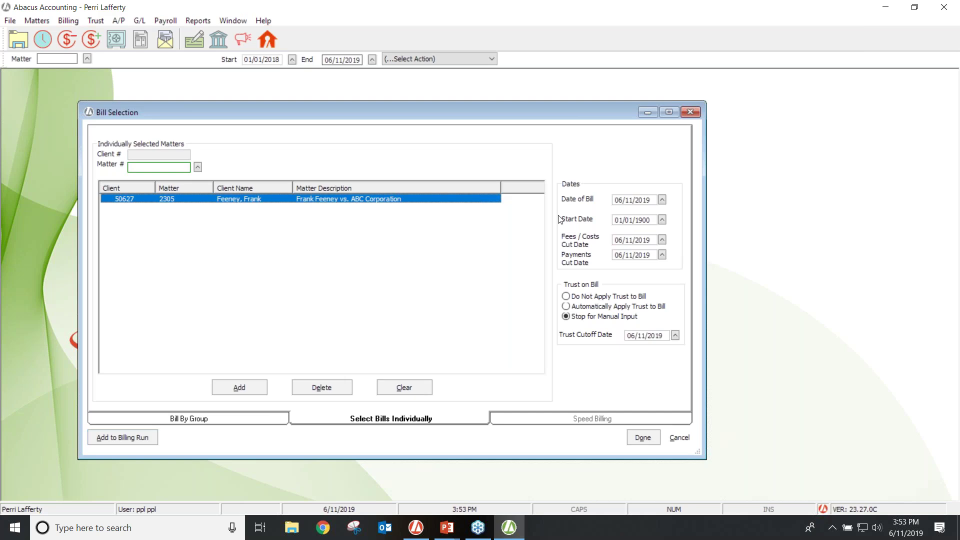
Step: Add matter 2305 to the billing run and apply 950.00 from trust to its bill
left_click(101, 437)
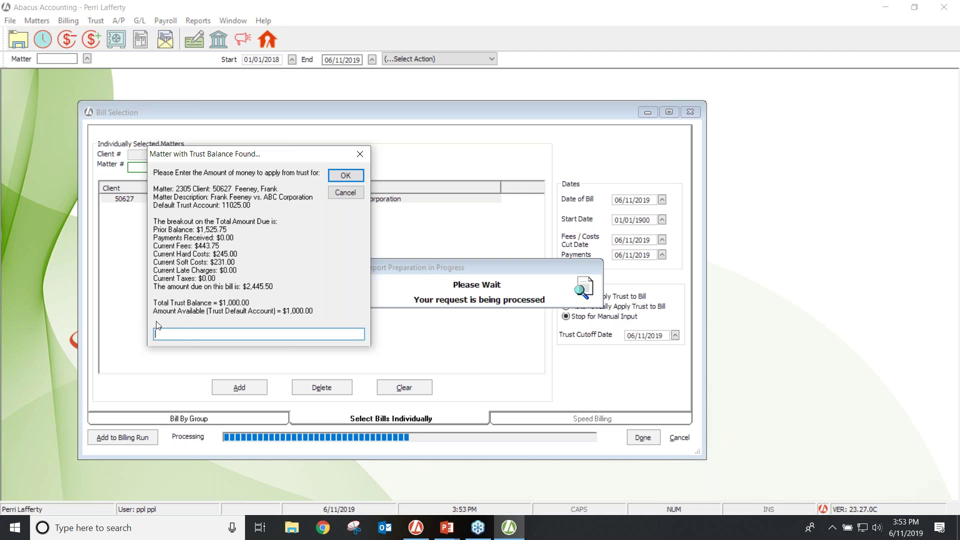
type("950.")
type("0")
left_click(344, 178)
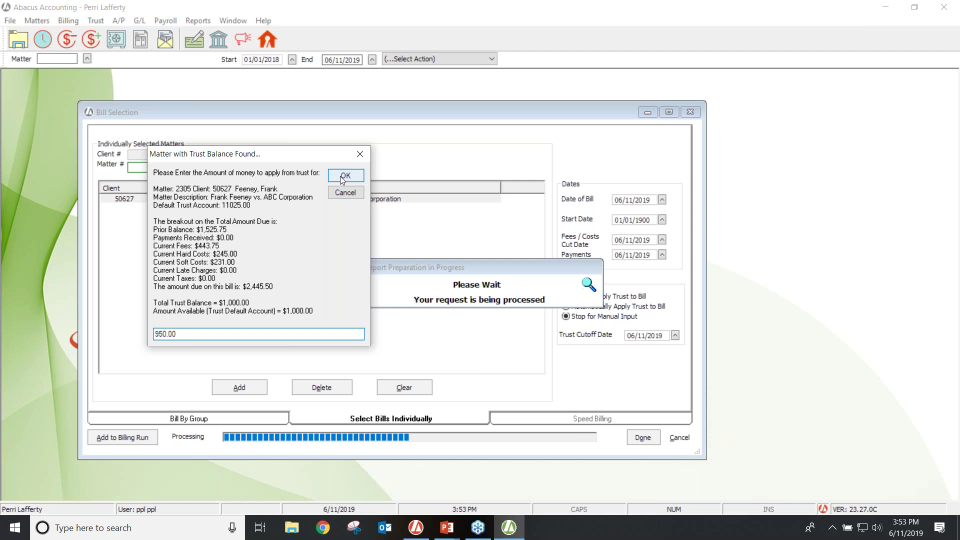
left_click(343, 177)
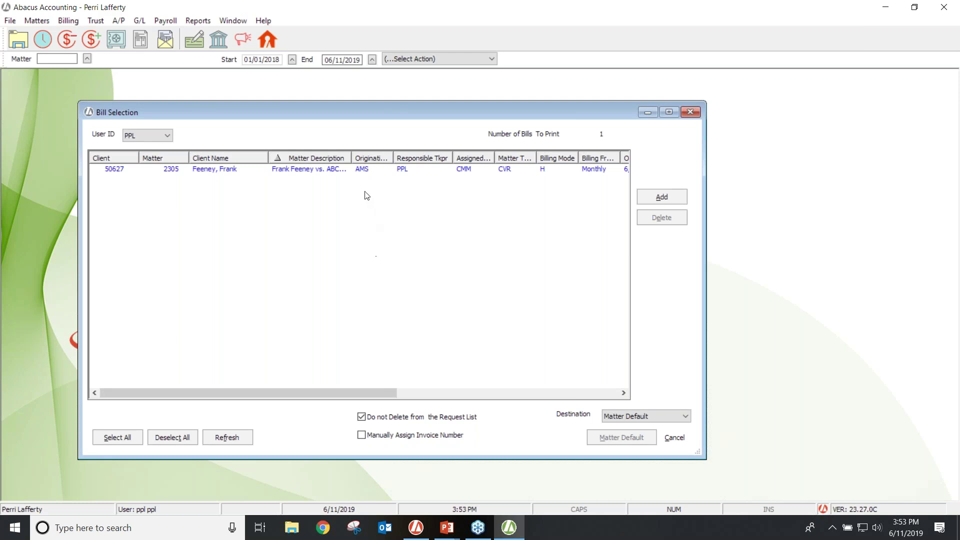
Step: Select the bill for matter 2305 in the request list, set its destination to Preview, and generate the preview
left_click(361, 170)
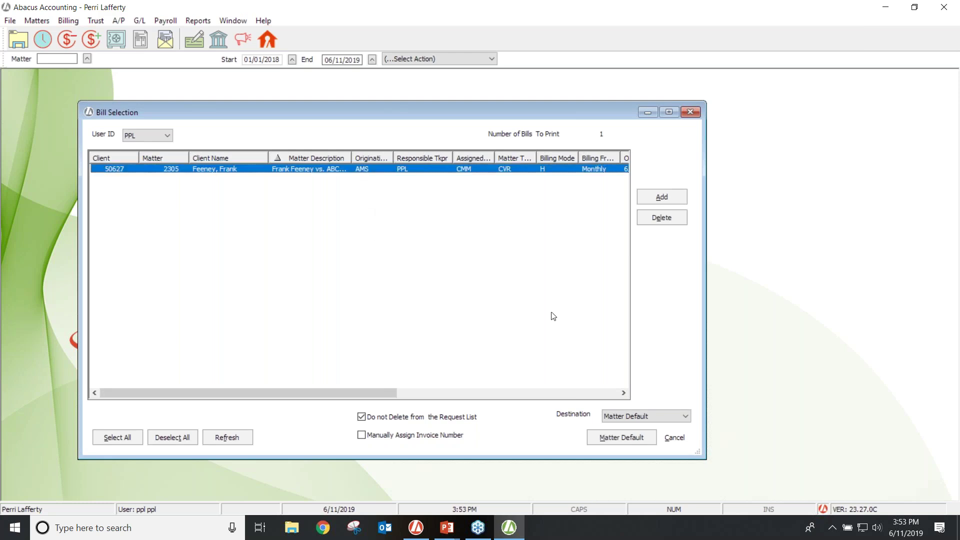
left_click(685, 417)
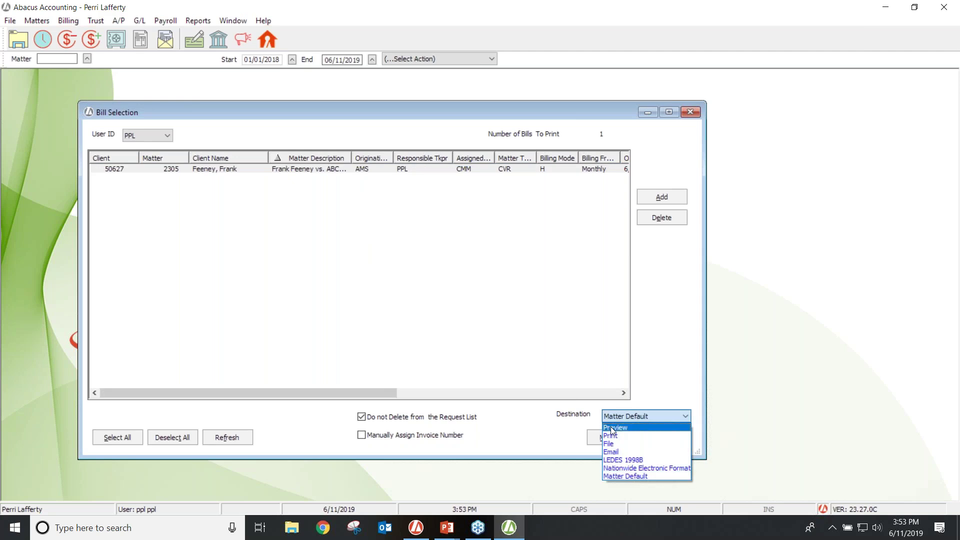
left_click(610, 428)
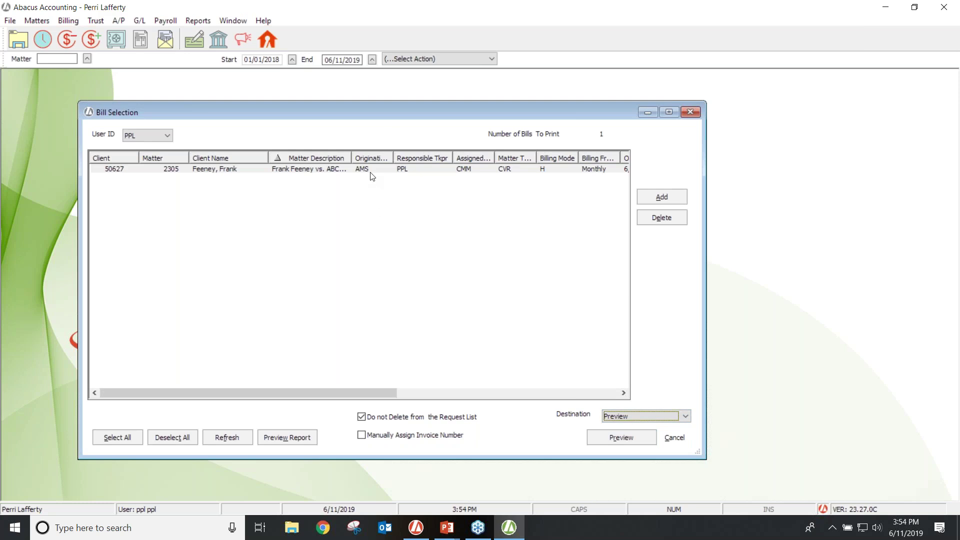
left_click(685, 416)
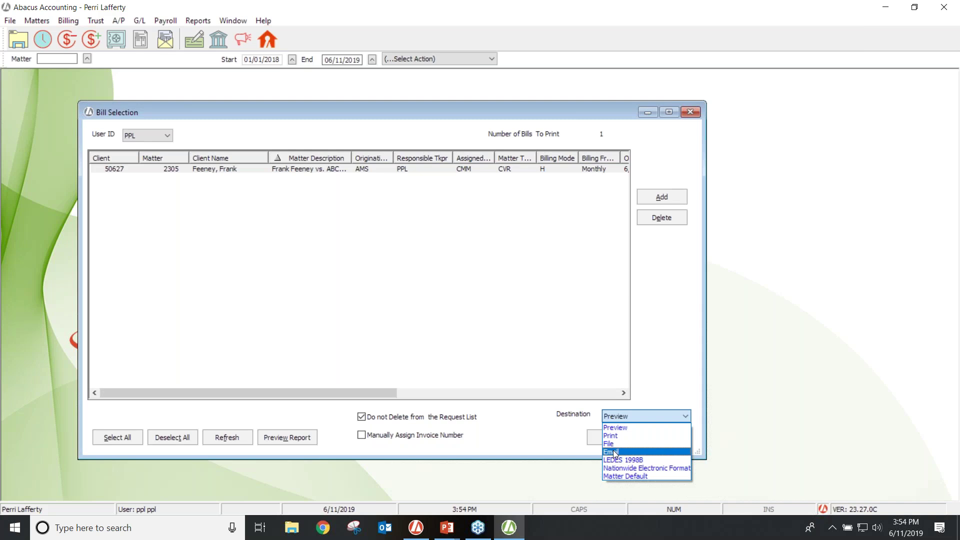
left_click(613, 427)
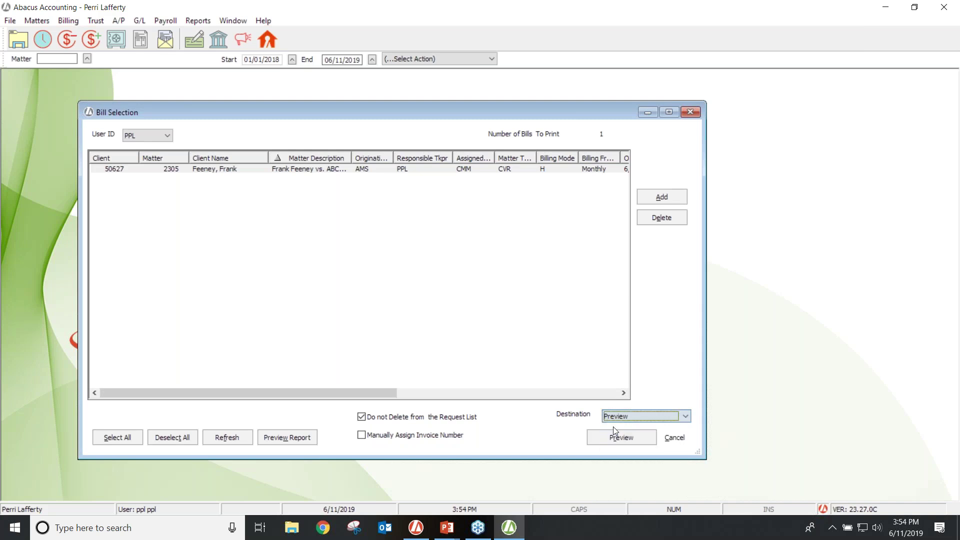
left_click(614, 435)
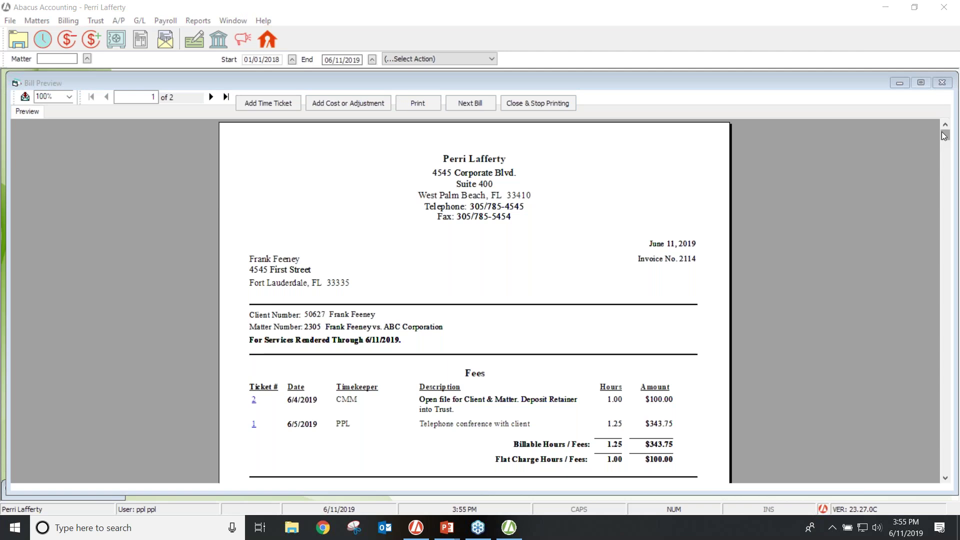
Step: Review both pages of the bill preview, examining the fees, cost detail, current invoice summary and trust activity recap
left_click(948, 162)
left_click(944, 477)
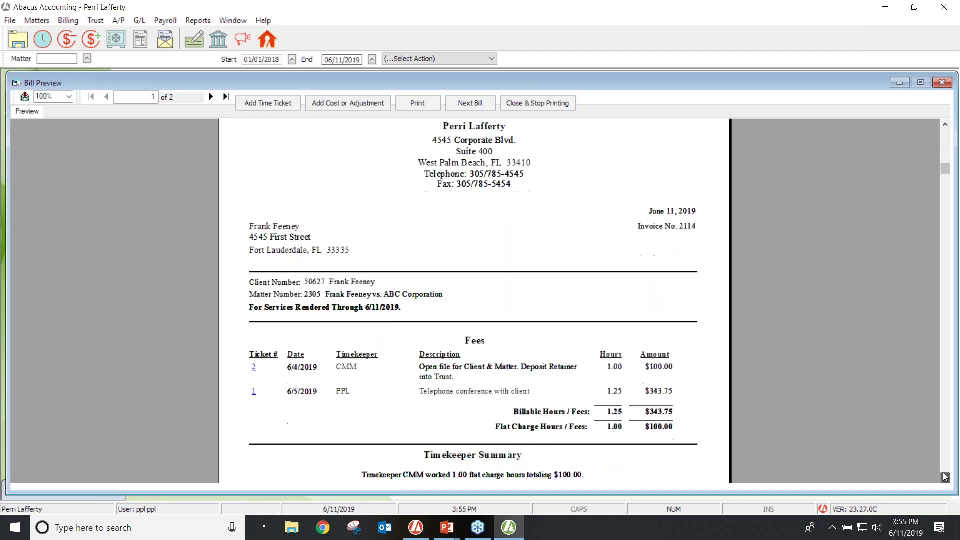
left_click(945, 478)
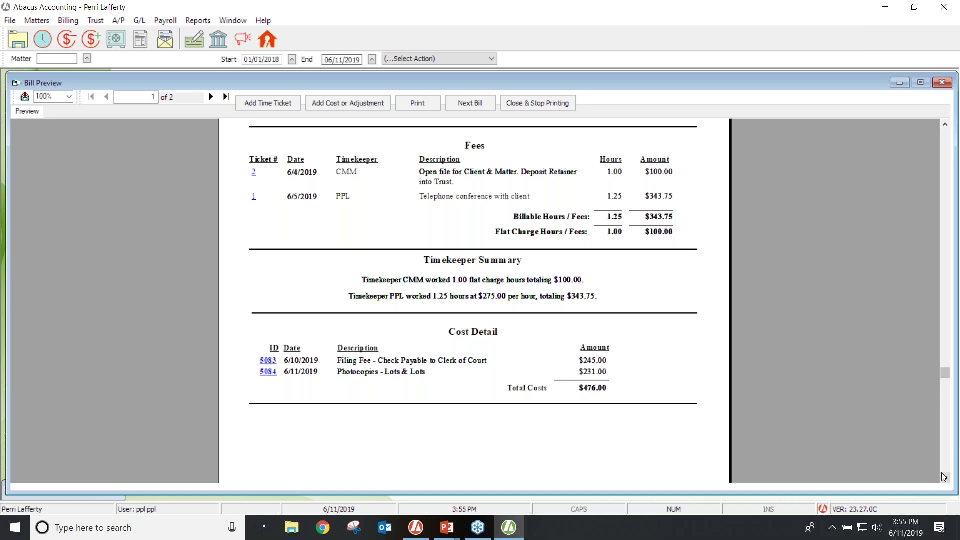
left_click(212, 100)
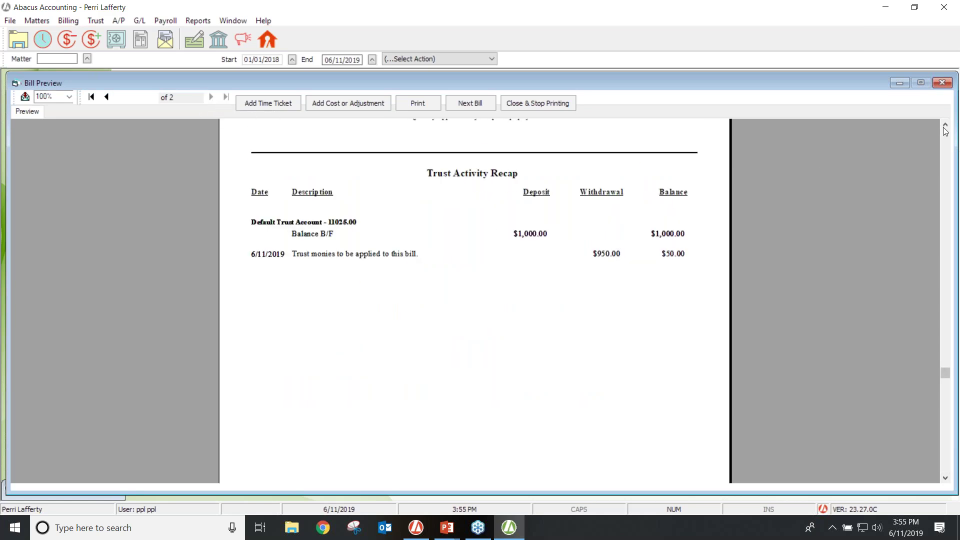
left_click(945, 125)
left_click(945, 125)
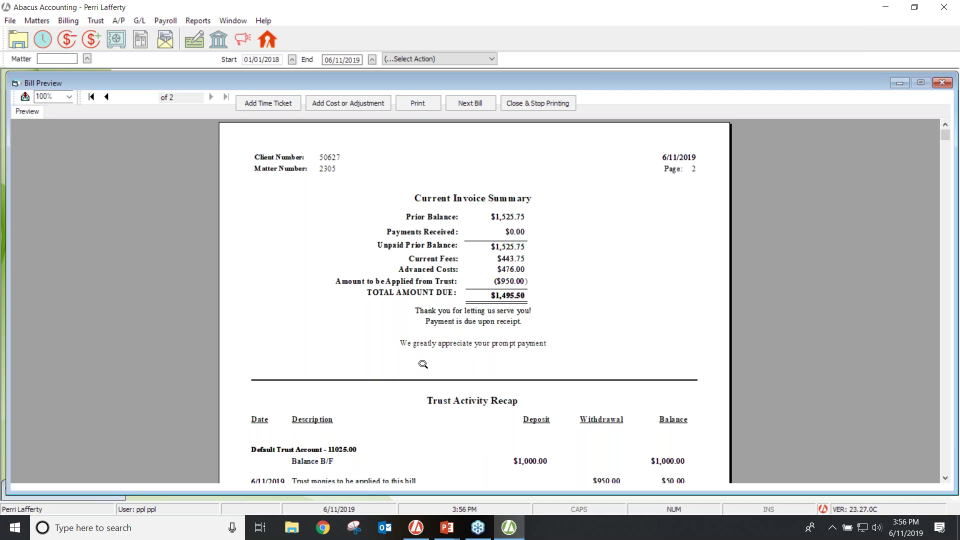
left_click(946, 478)
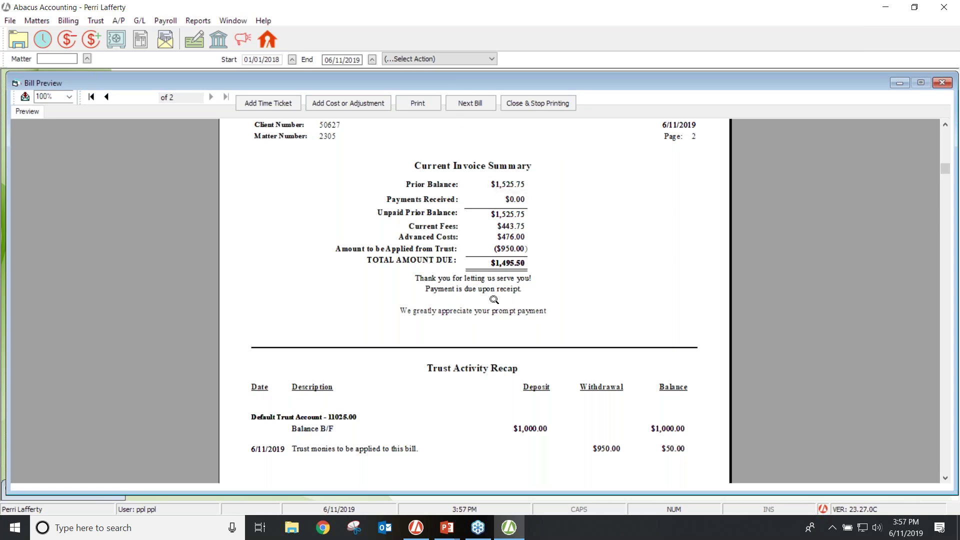
Step: Close the bill preview, acknowledging the printing completion notice, and leave the bill selection
left_click(943, 83)
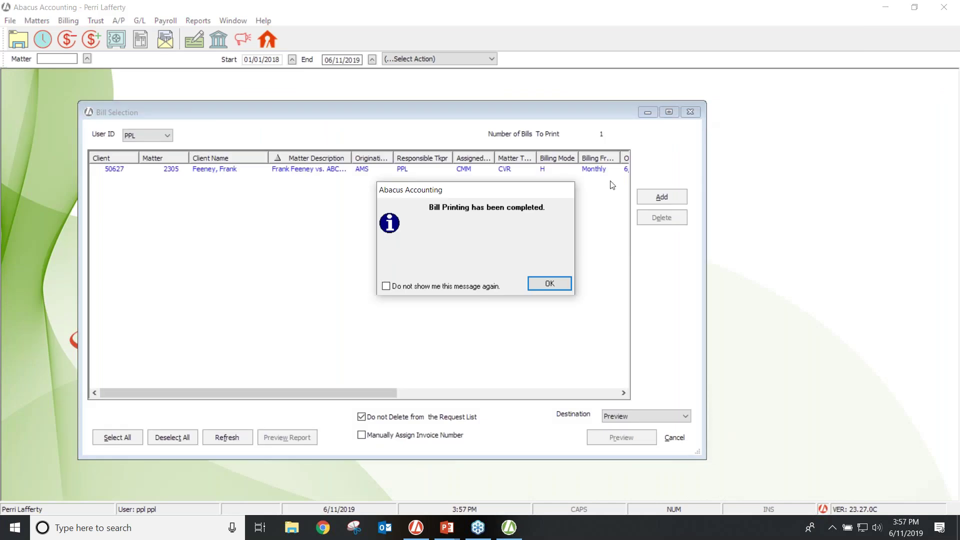
left_click(555, 282)
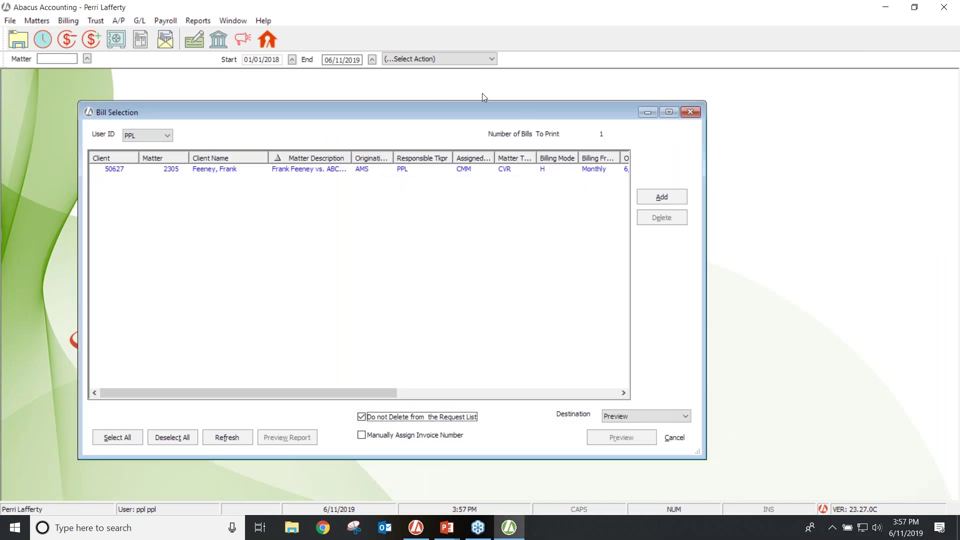
left_click(690, 112)
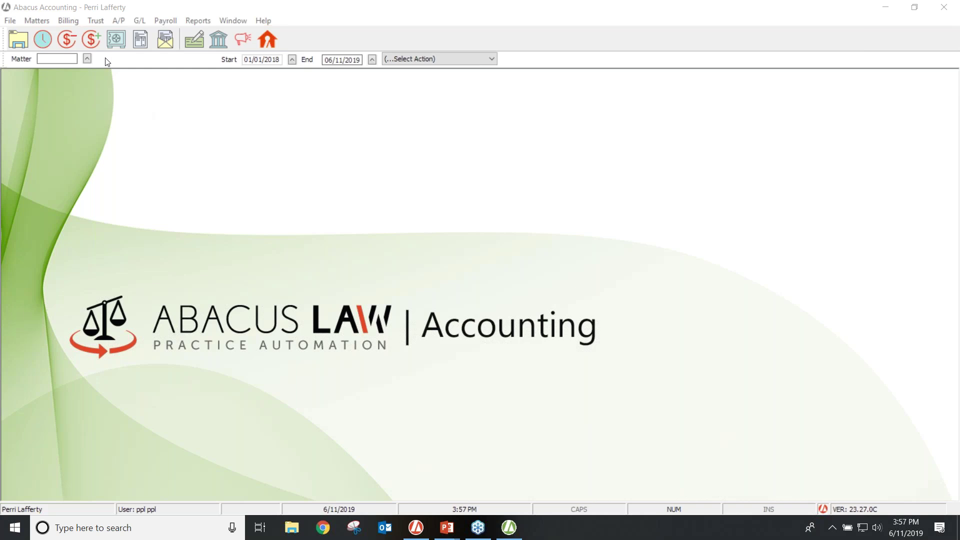
Step: Open the bills waiting to be posted and select all of them, with automatic trust check processing enabled
left_click(62, 21)
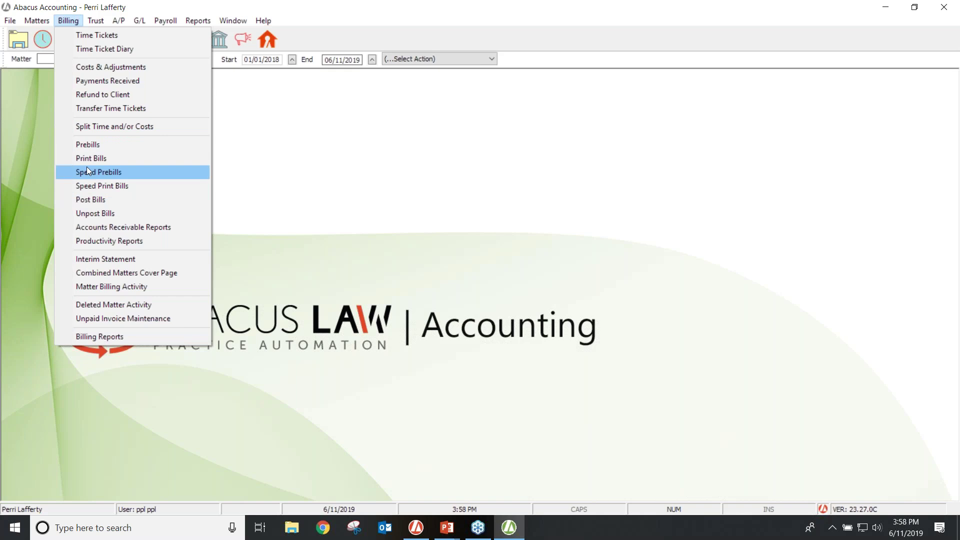
left_click(88, 199)
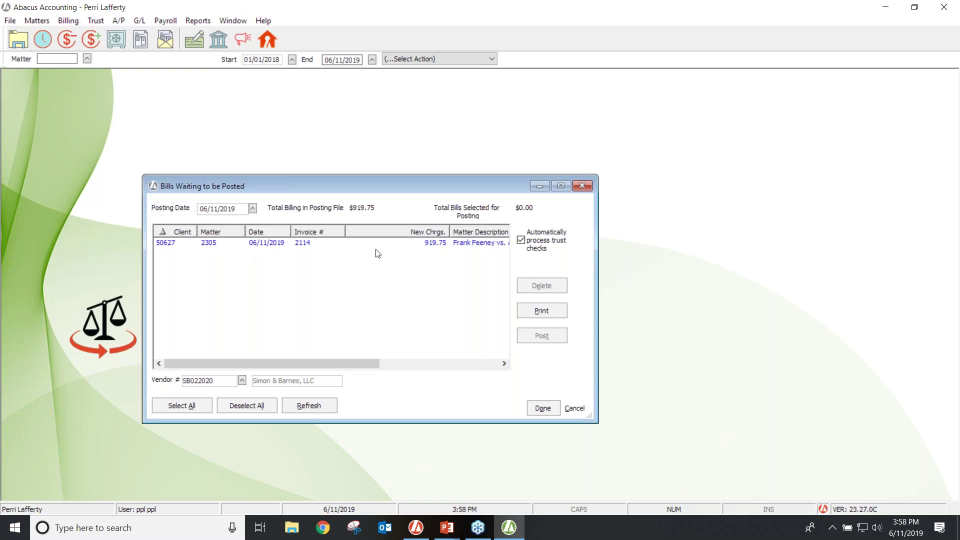
left_click(188, 405)
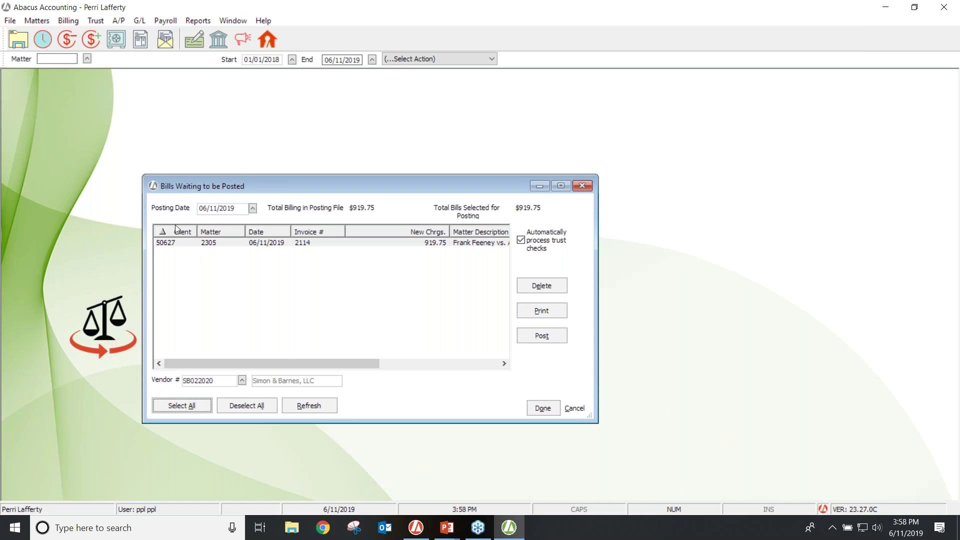
left_click(233, 380)
left_click(521, 240)
left_click(520, 242)
left_click(524, 244)
Step: Post the selected bills, confirming the posting date and acknowledging the starting check number reminder
left_click(537, 338)
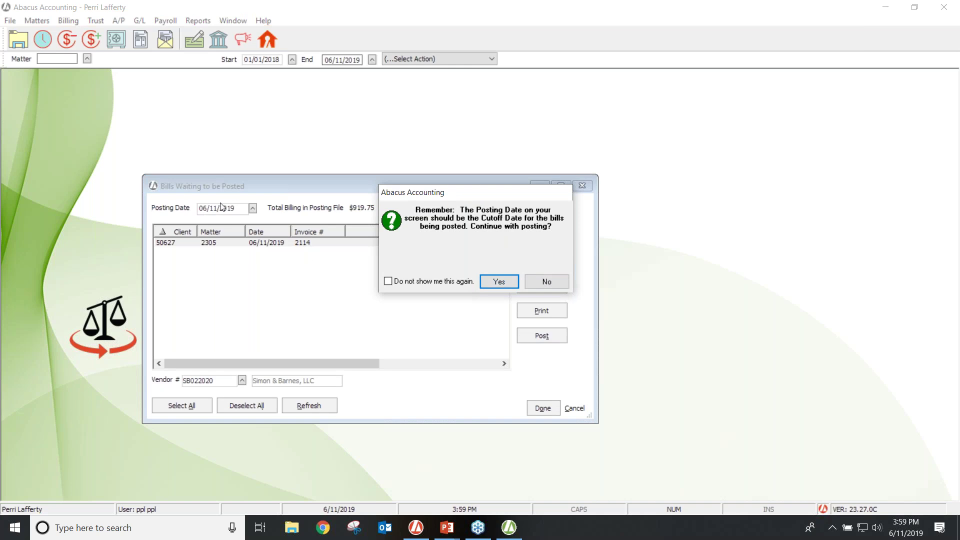
left_click(488, 283)
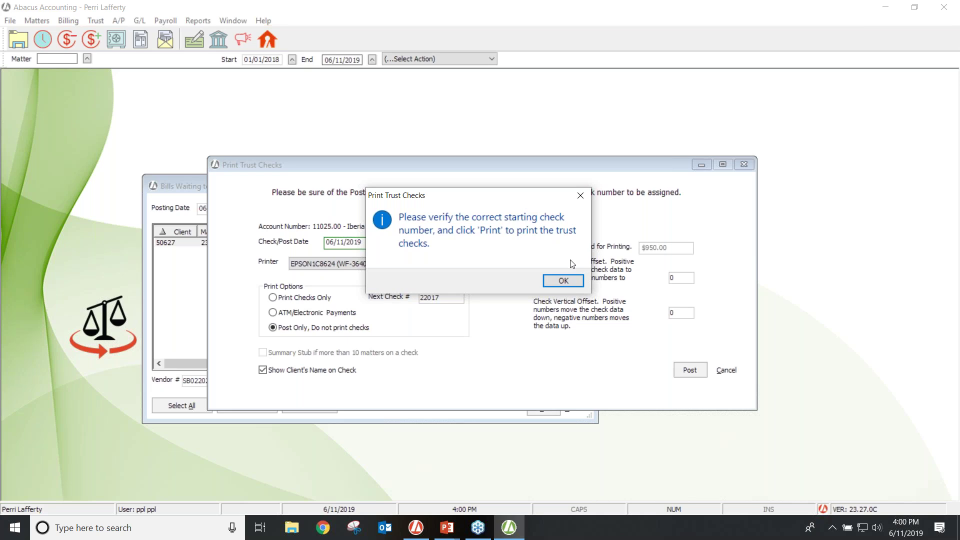
left_click(563, 281)
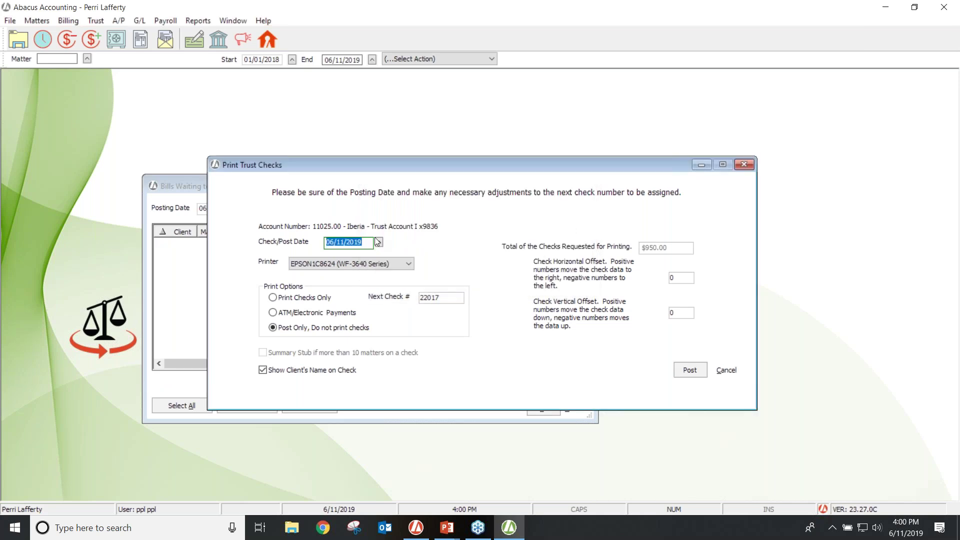
Step: Compare the trust check print options, process the trust payment as ATM/Electronic Payments, and close the bill posting list
left_click(273, 298)
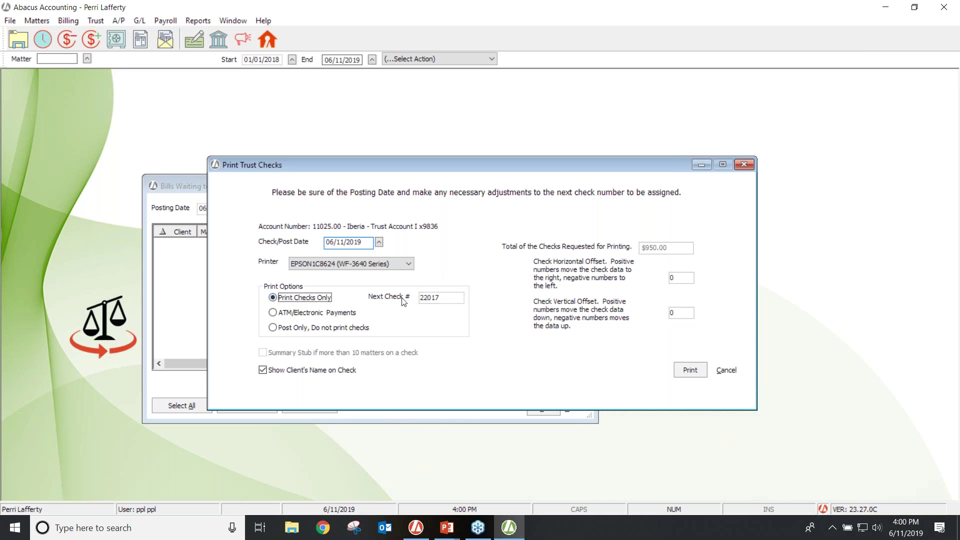
left_click(273, 314)
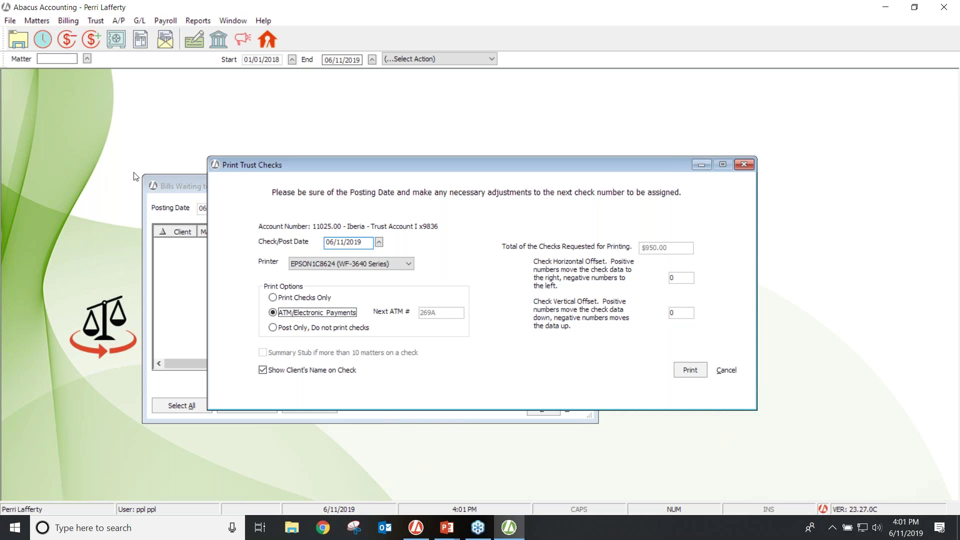
left_click(281, 330)
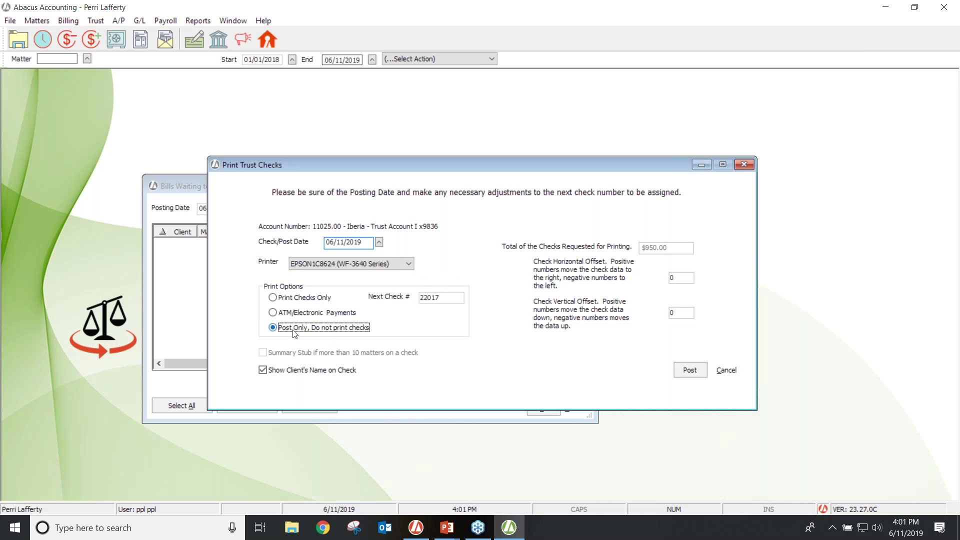
left_click(275, 313)
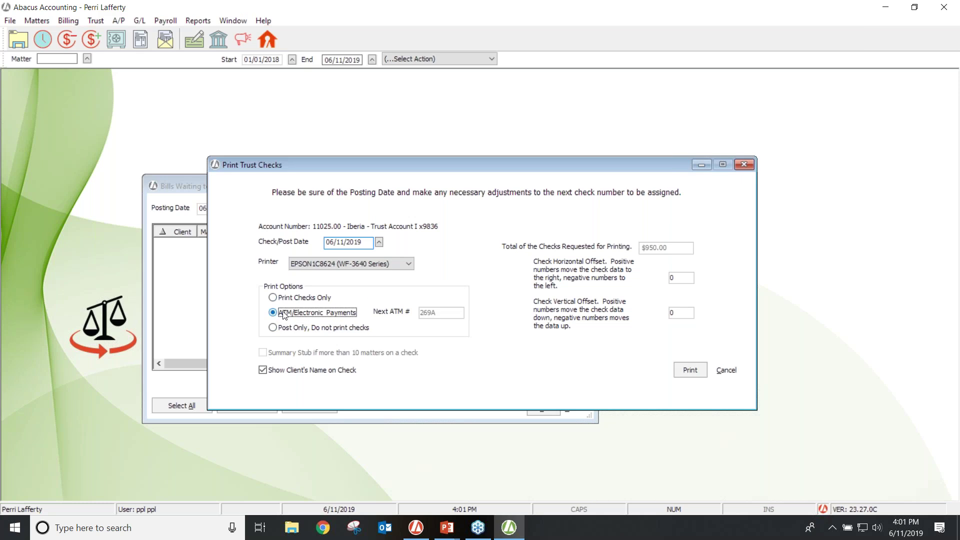
left_click(686, 373)
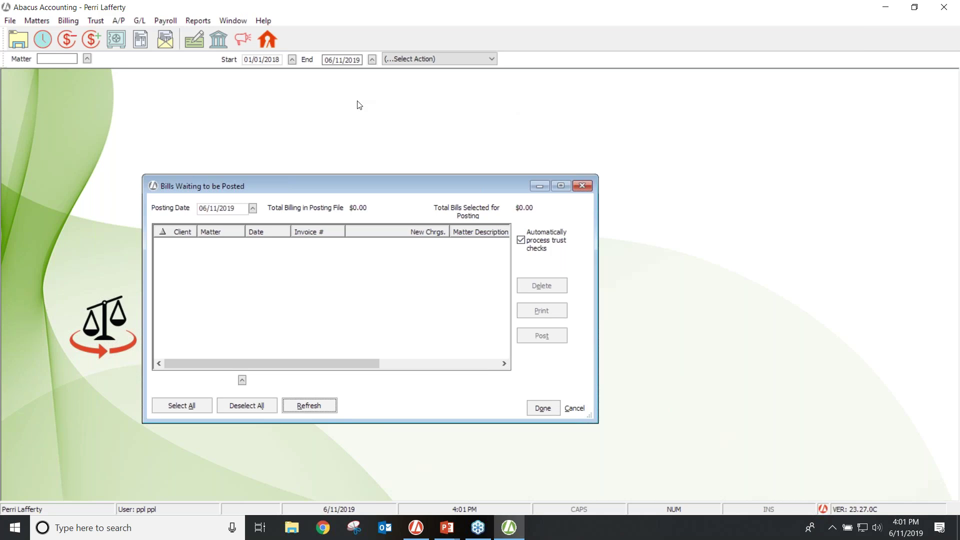
key("Escape")
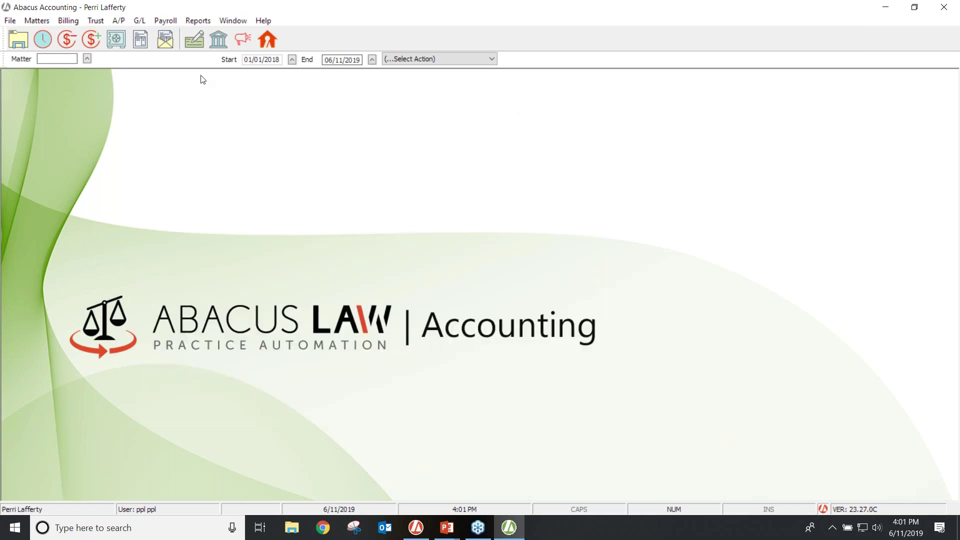
Step: Open the trust activity for matter 2305, examine its deposits and withdrawals, and close it
left_click(101, 22)
left_click(107, 111)
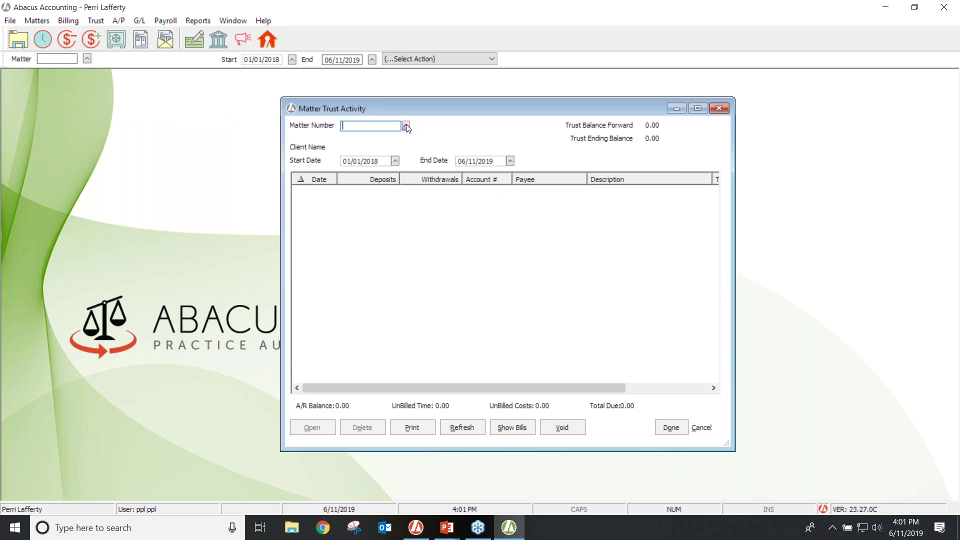
type("2305")
key("Tab")
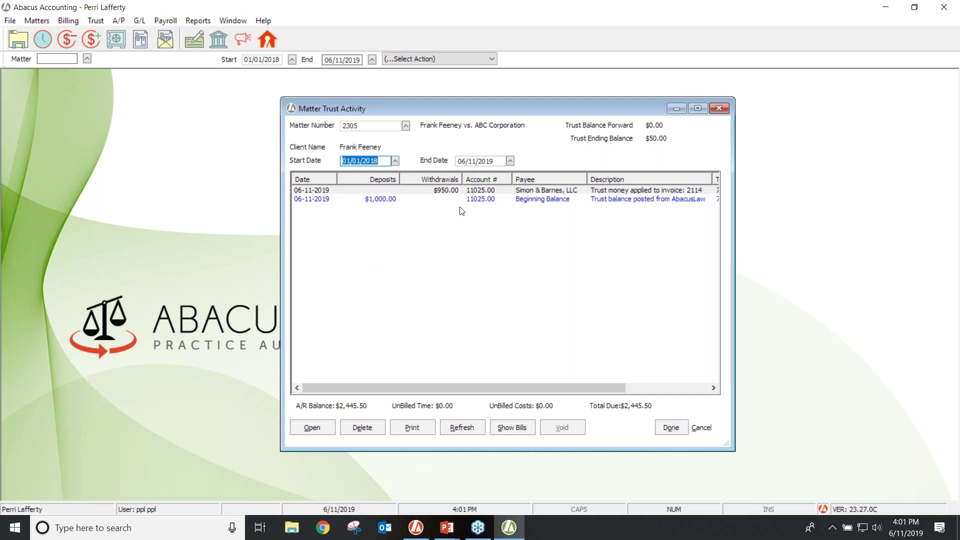
left_click(719, 109)
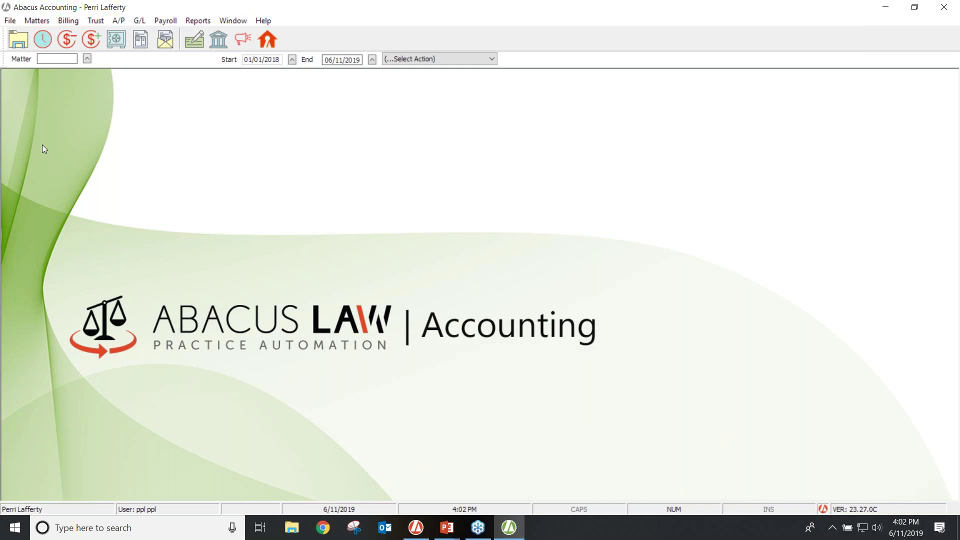
Step: Open the list of received client payments, dismissing the error messages
left_click(68, 20)
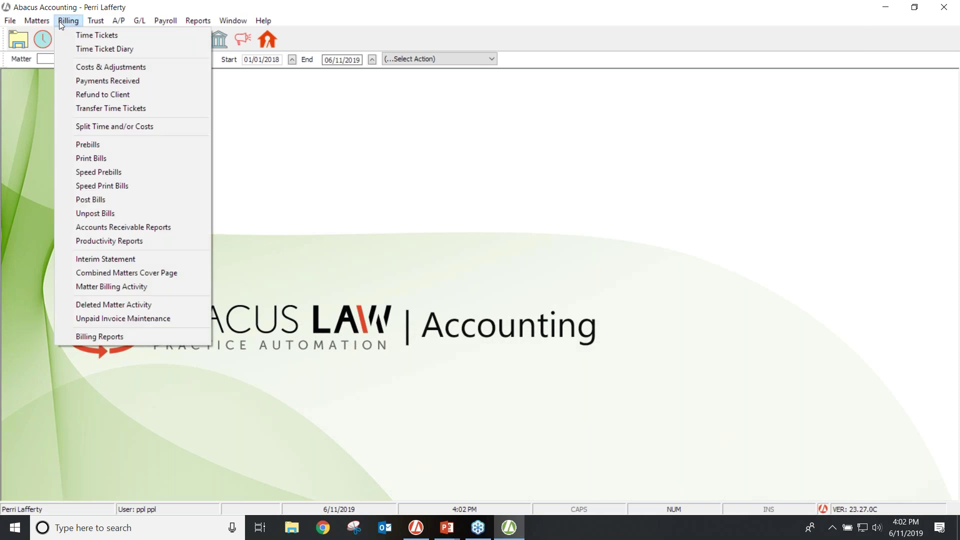
left_click(94, 81)
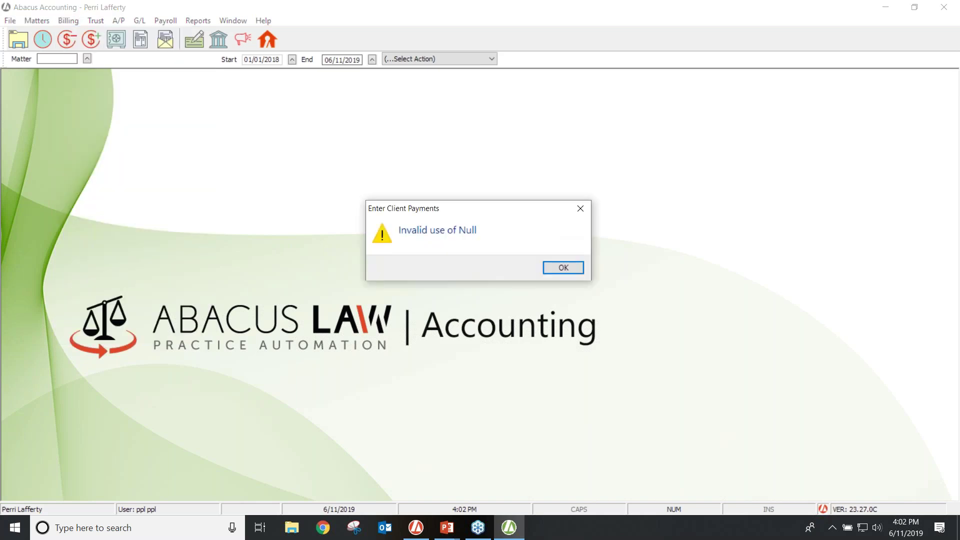
left_click(564, 265)
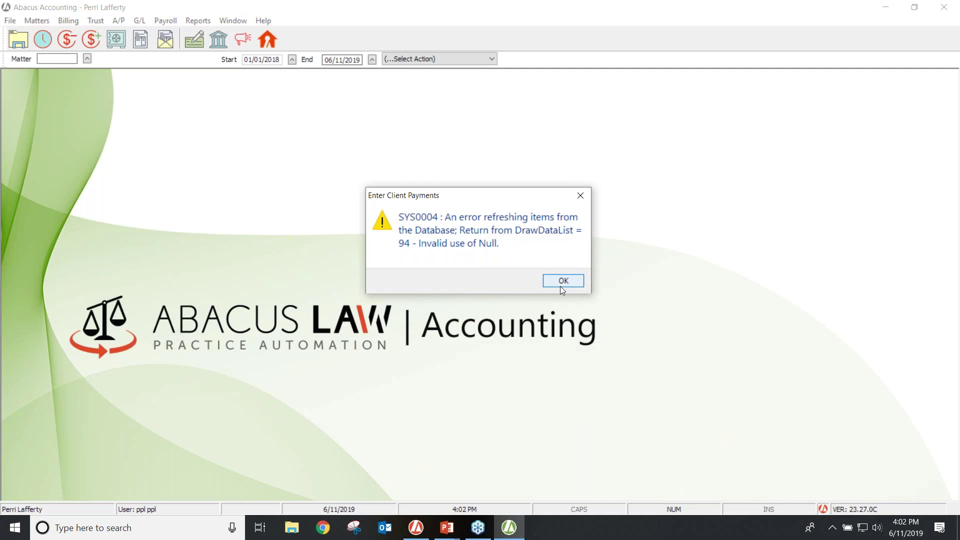
left_click(557, 282)
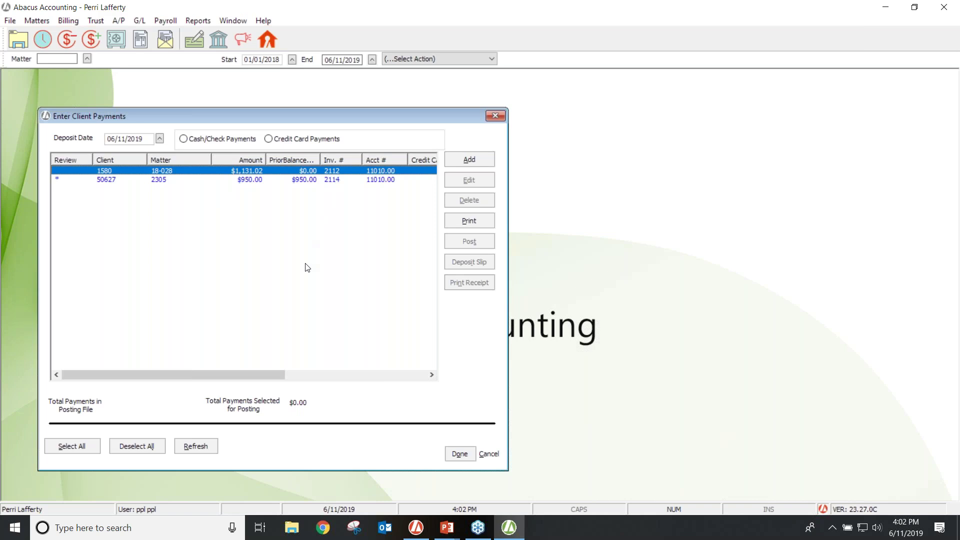
Step: Review the payment for matter 2305 on invoice 2114, accept its distribution, and close the client payments list
left_click(159, 181)
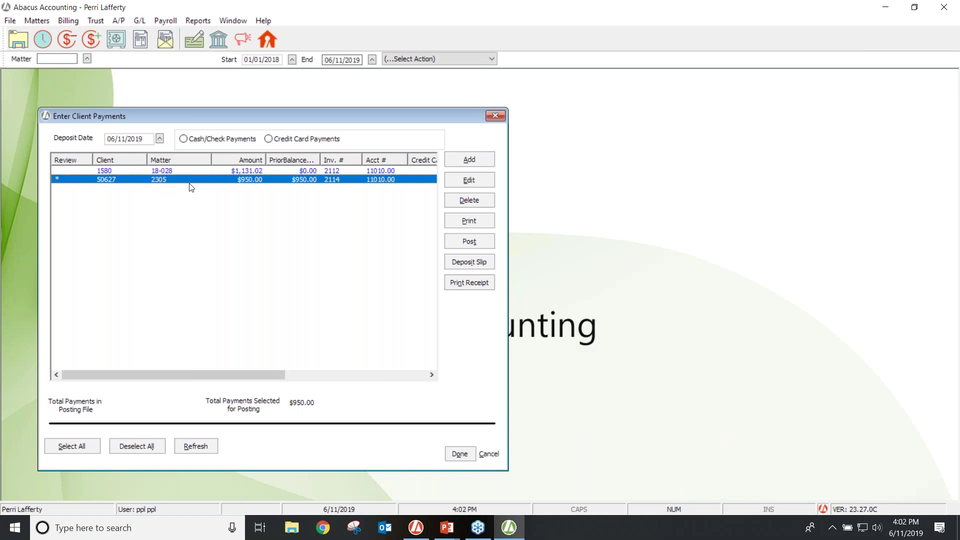
left_click(453, 182)
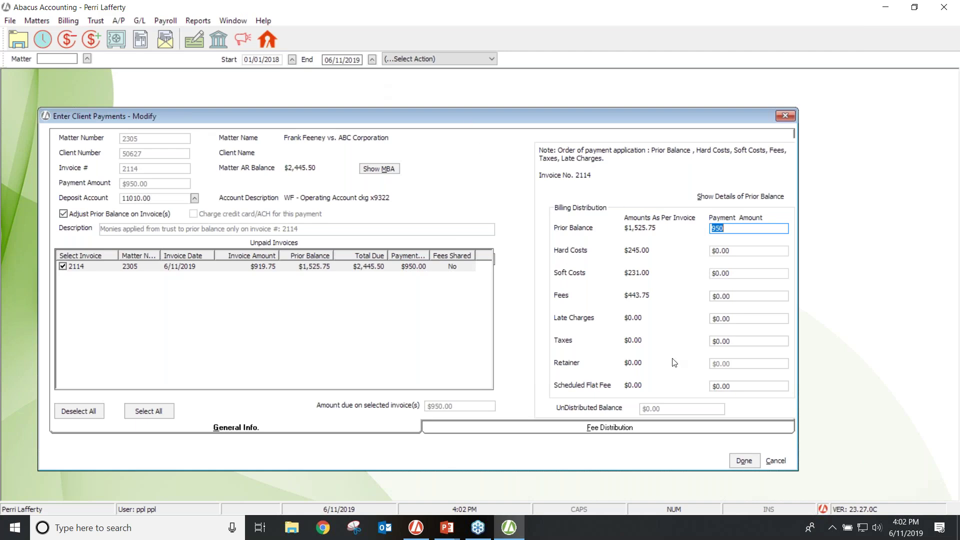
left_click(735, 462)
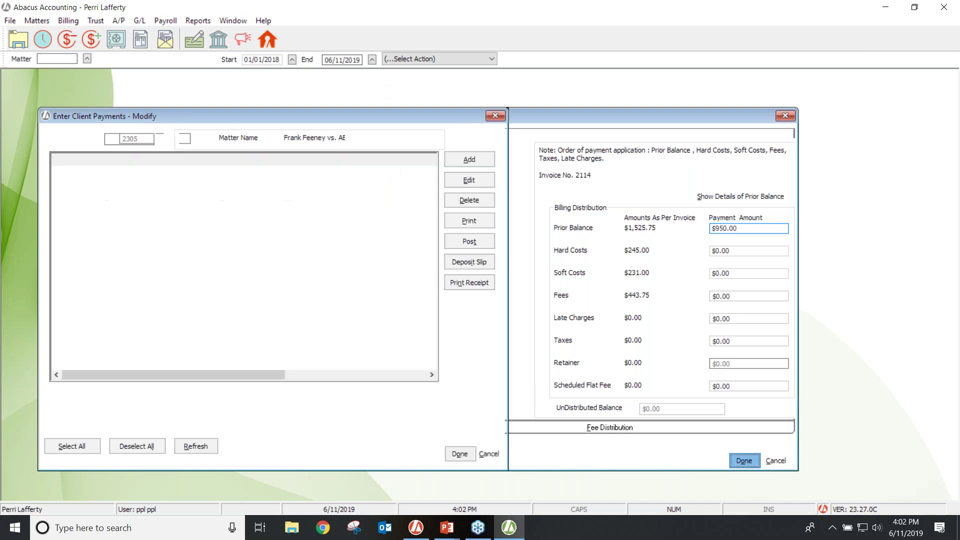
left_click(252, 180)
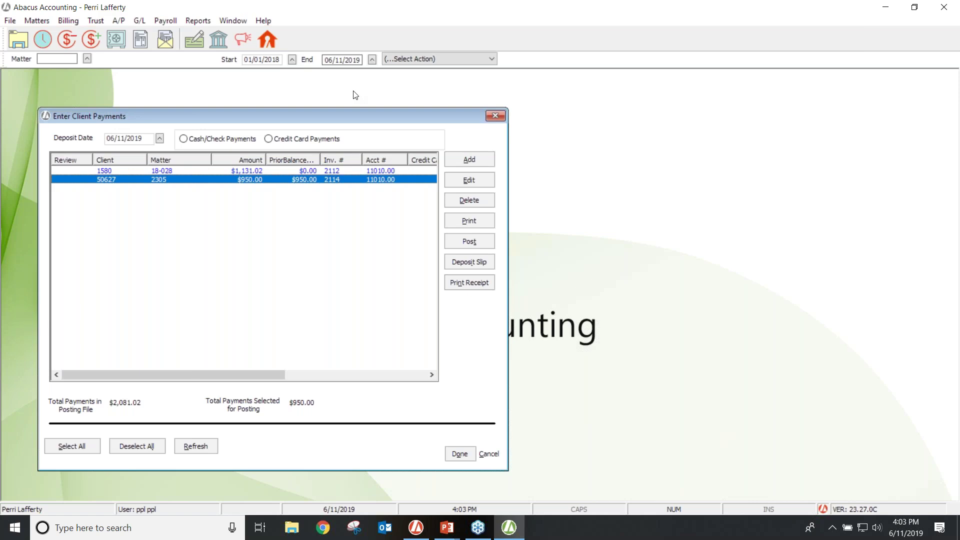
key("Tab")
left_click(495, 115)
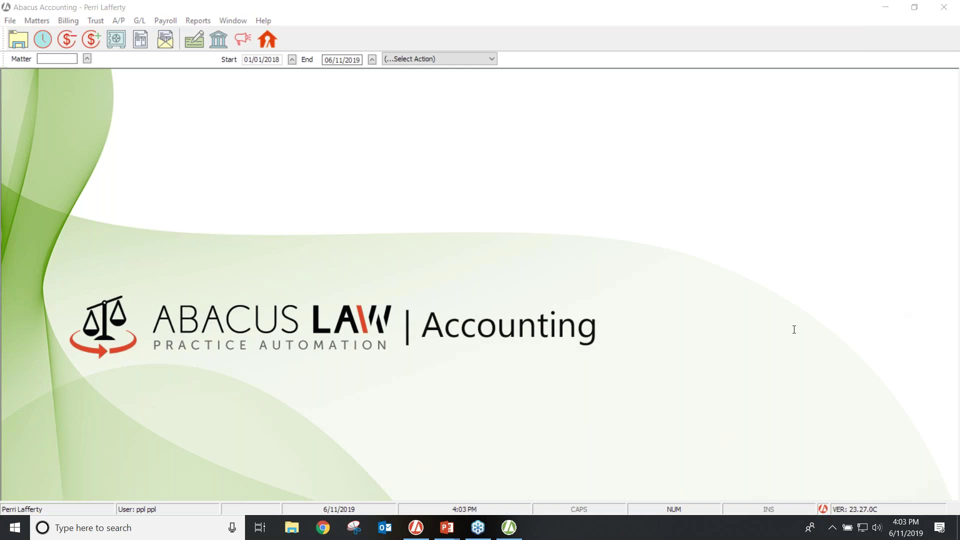
Step: Search the vendors for "simon" and open the account information of Simon & Barnes, LLC
left_click(12, 23)
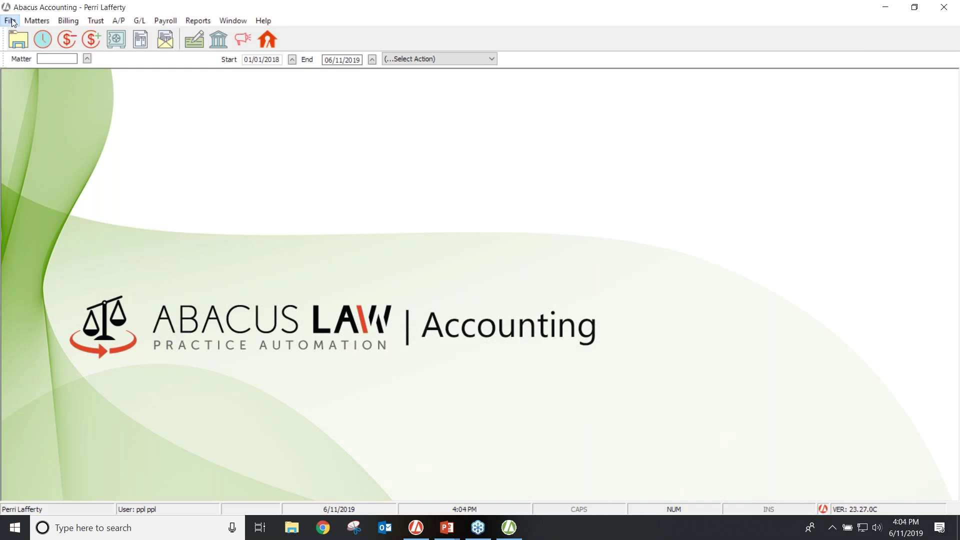
mouse_move(14, 37)
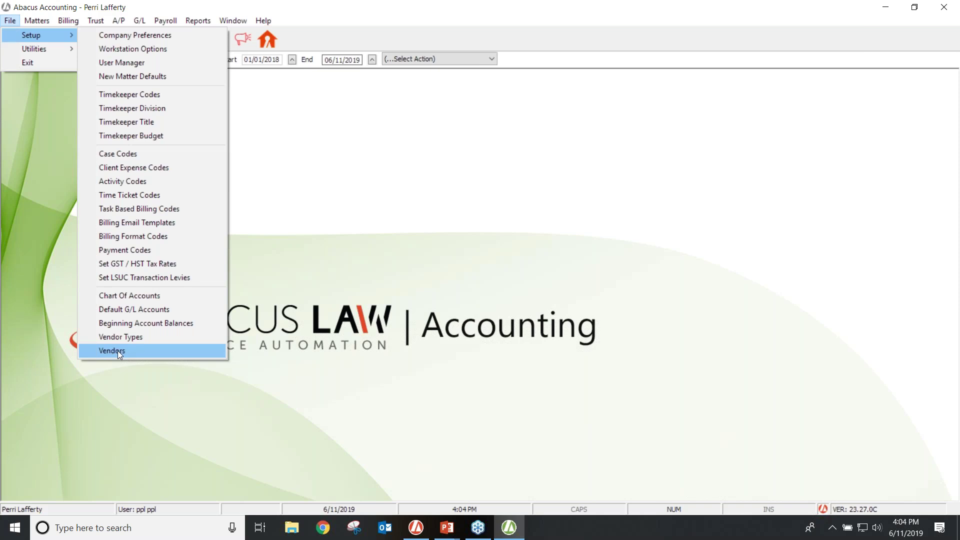
left_click(117, 350)
type("simon")
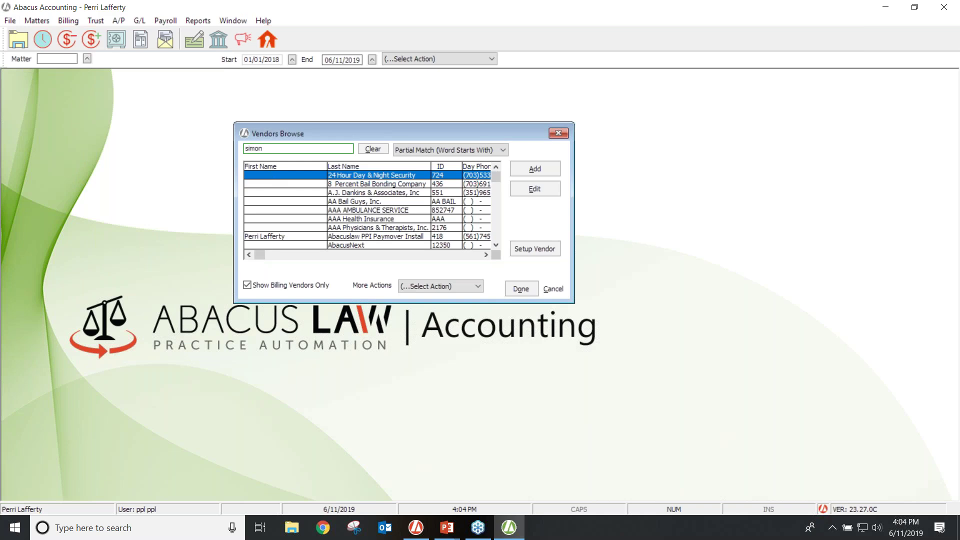
key("Return")
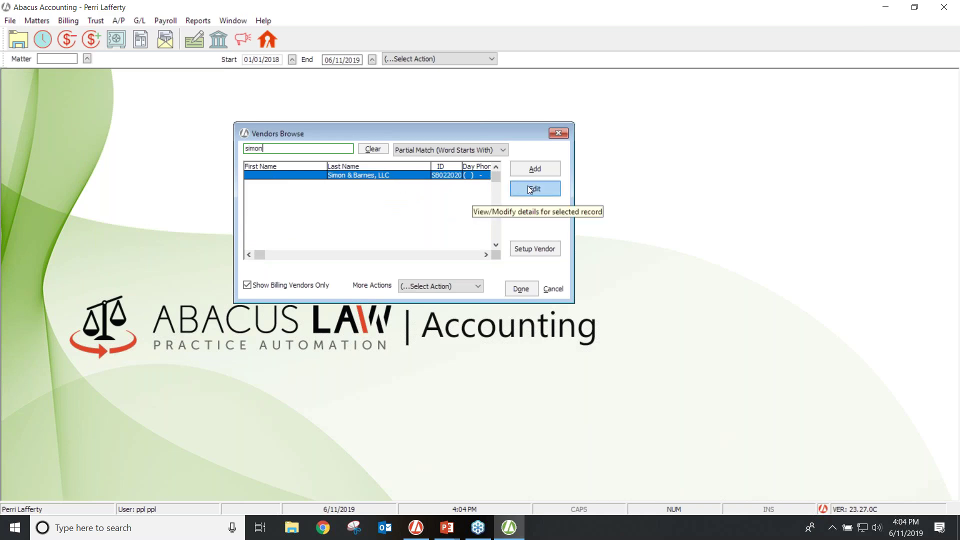
left_click(530, 189)
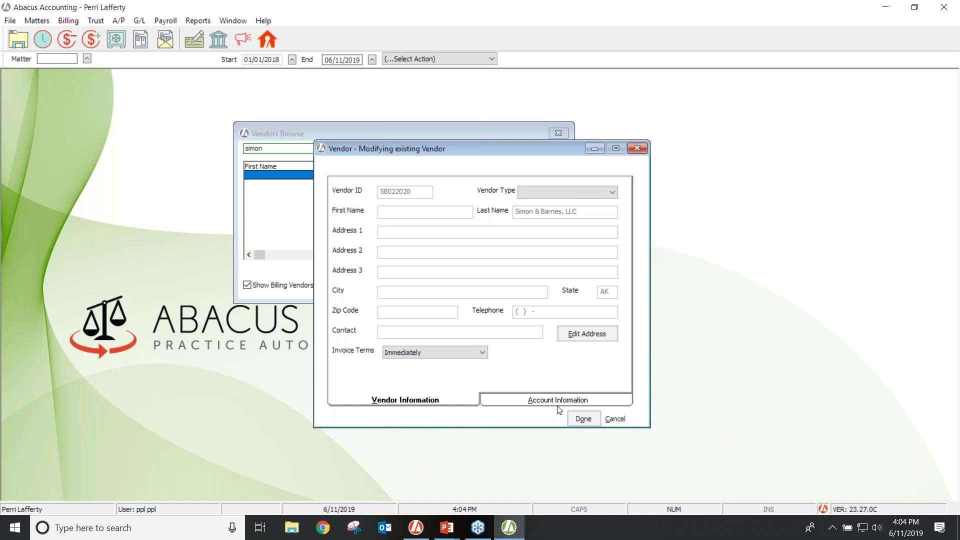
left_click(540, 401)
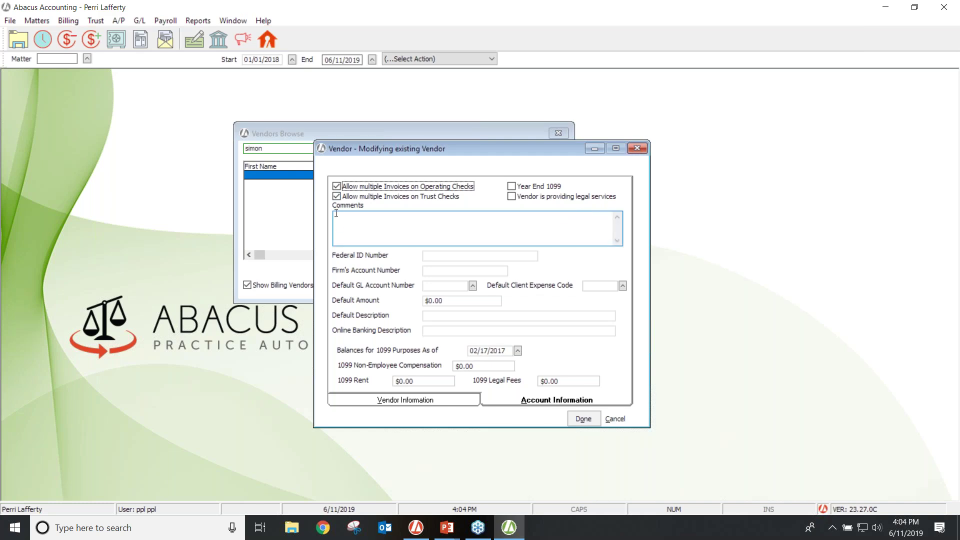
Step: Turn off multiple invoices on trust checks for the vendor and close the record without saving the change
left_click(337, 197)
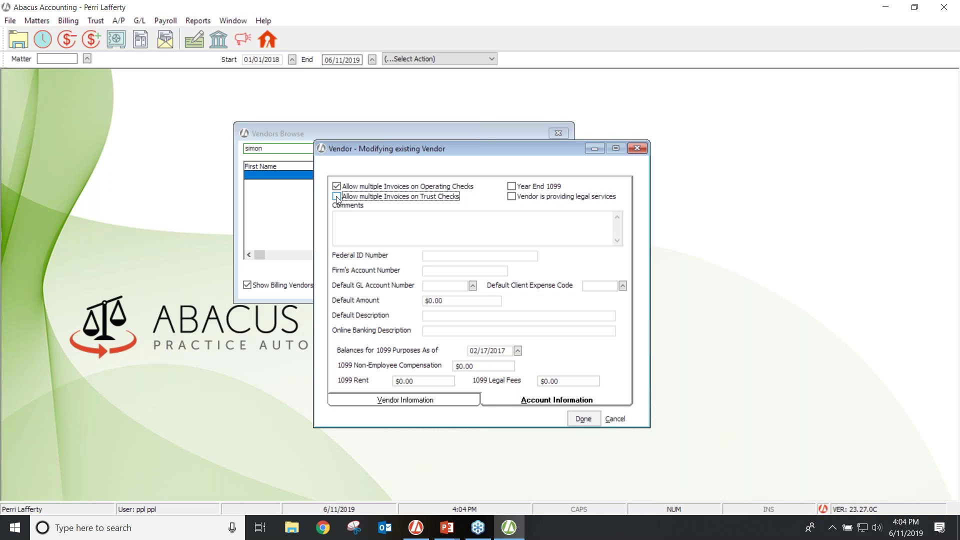
left_click(636, 149)
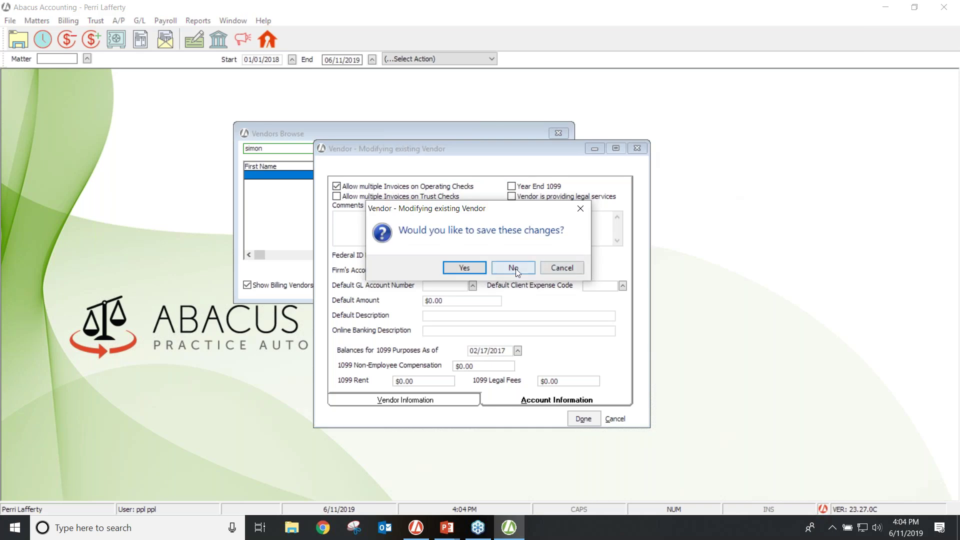
left_click(504, 268)
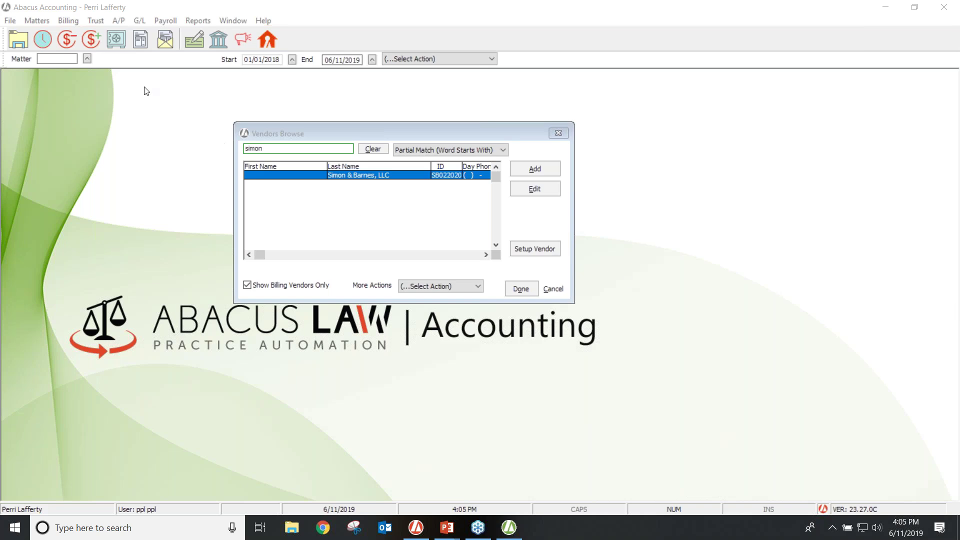
Step: Search the client expense codes for "ret" from a new cost adjustment, discarding the entry and closing the vendor list
left_click(73, 20)
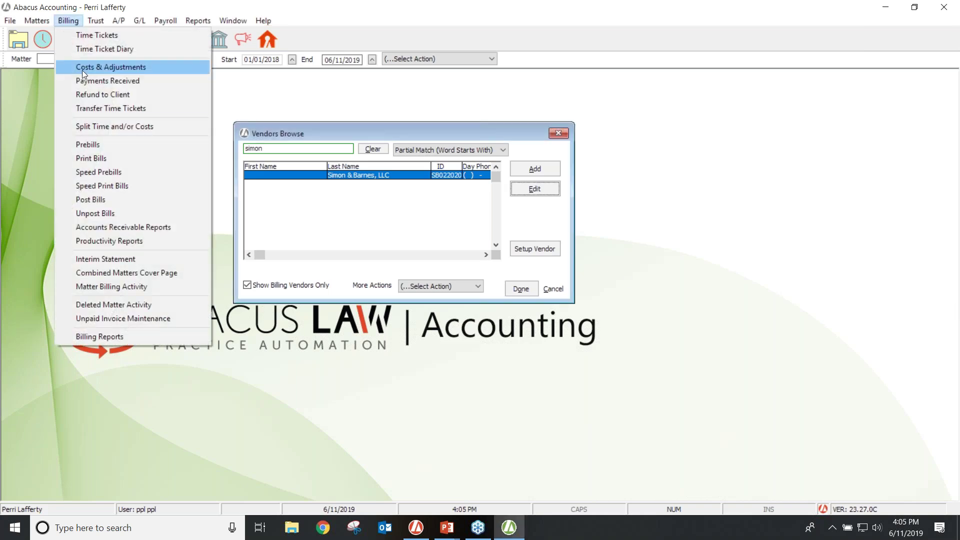
left_click(82, 68)
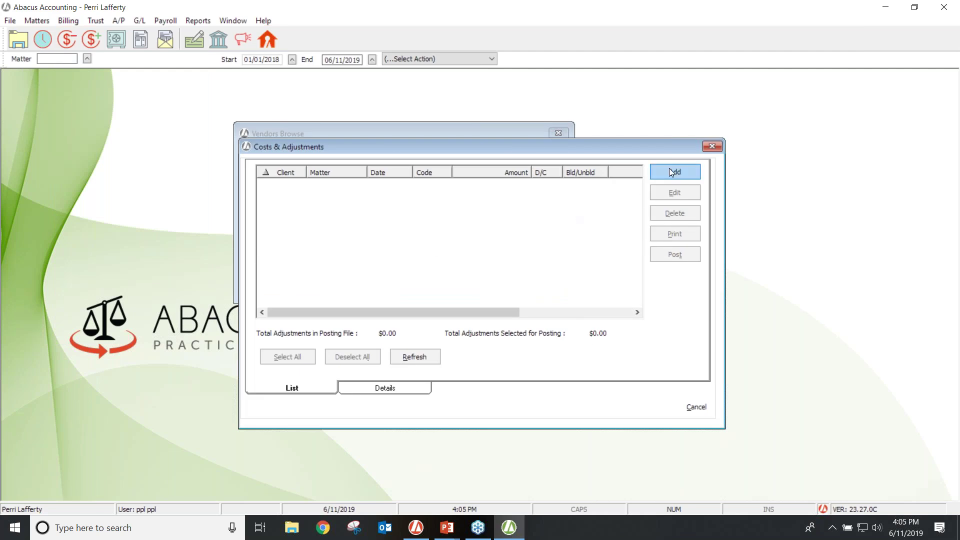
left_click(673, 171)
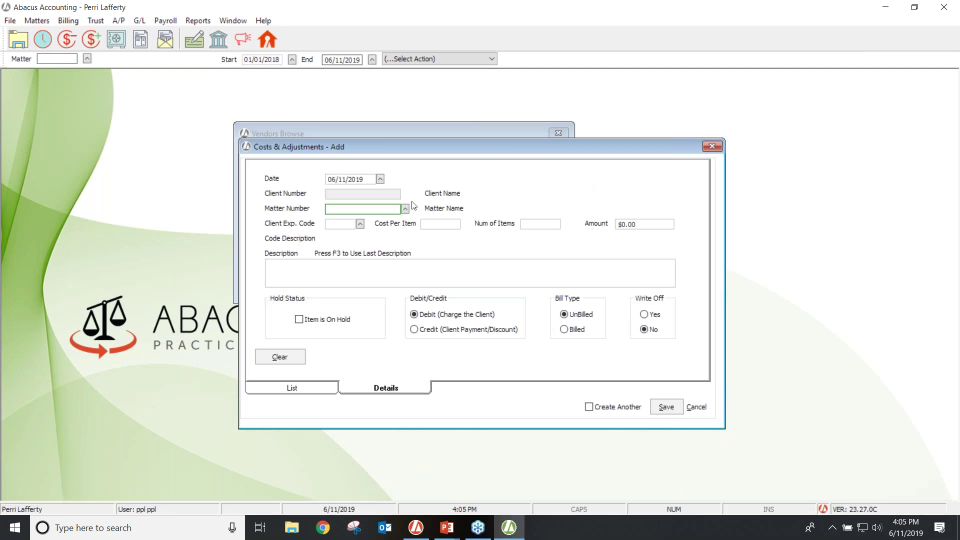
left_click(360, 223)
type("ret")
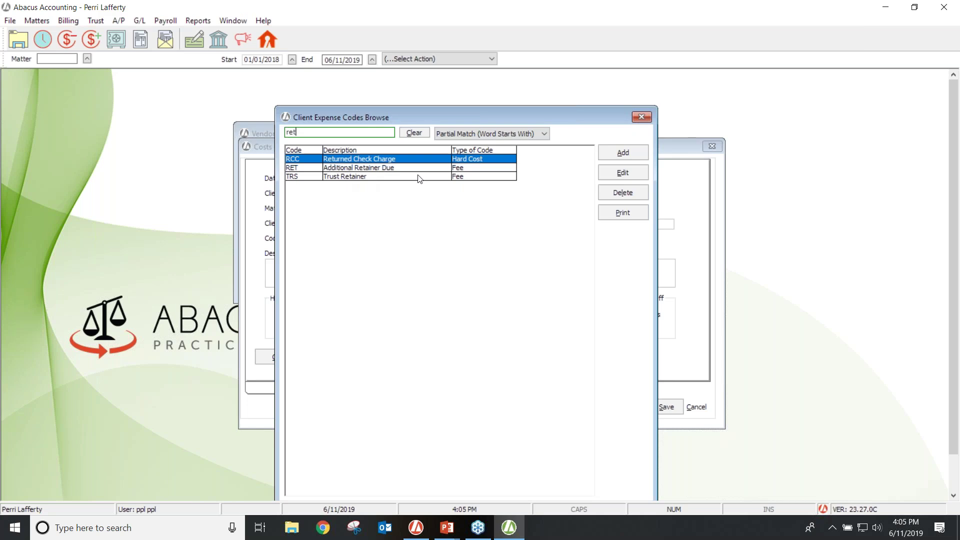
left_click(642, 118)
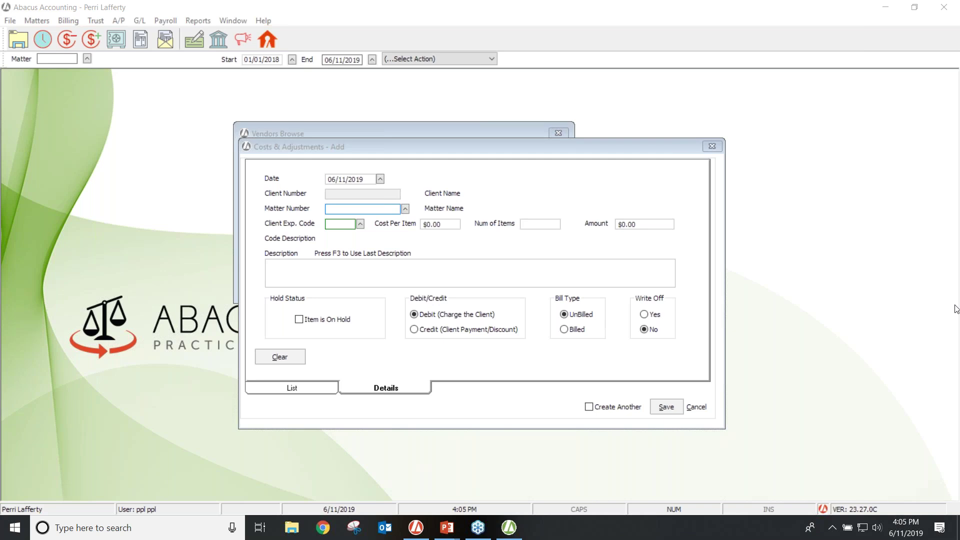
left_click(711, 146)
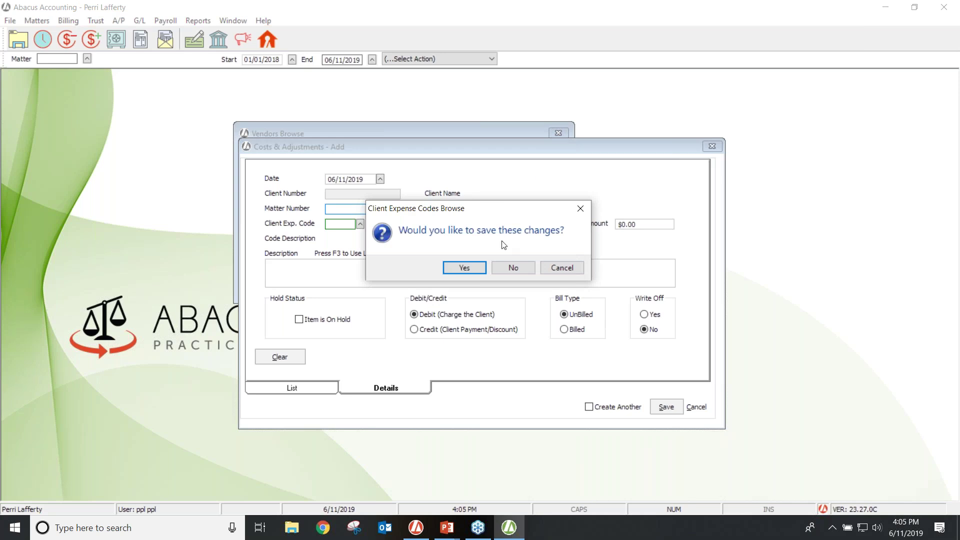
left_click(512, 268)
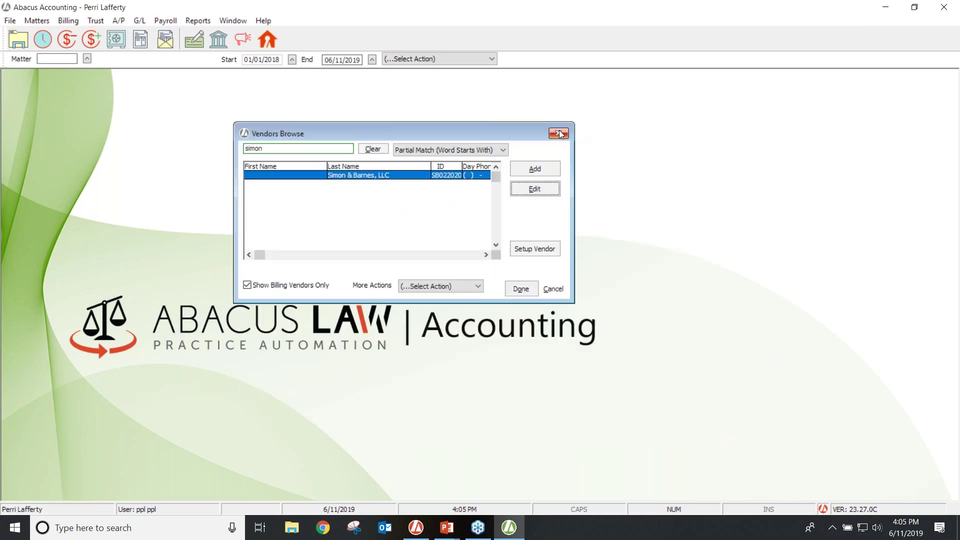
left_click(558, 132)
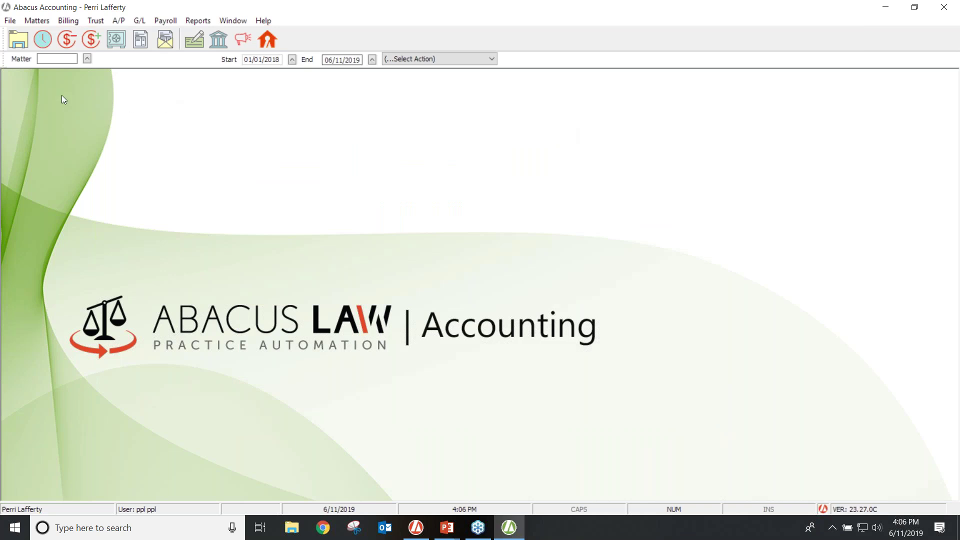
Step: Start a new cost adjustment and assign it the client expense code FEE (Fees Billed)
left_click(71, 22)
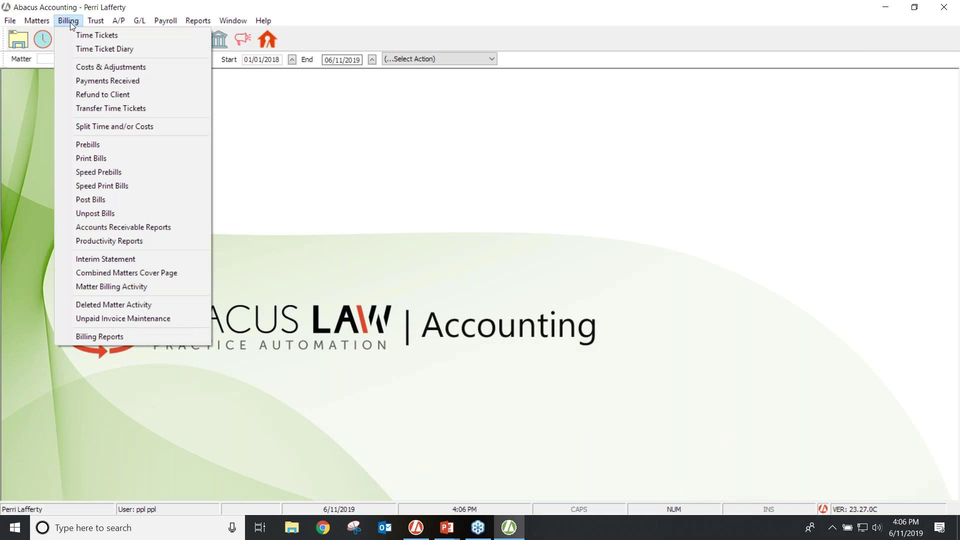
left_click(80, 69)
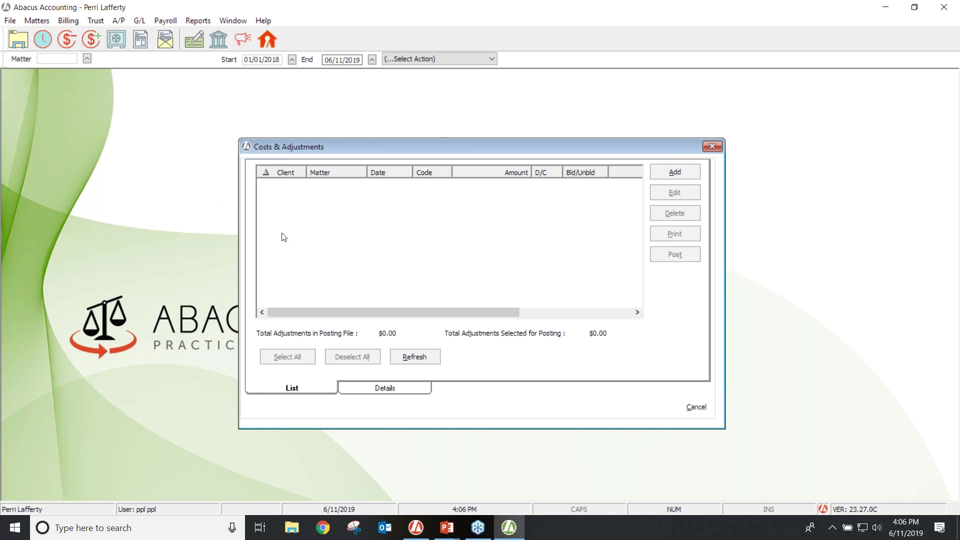
left_click(677, 172)
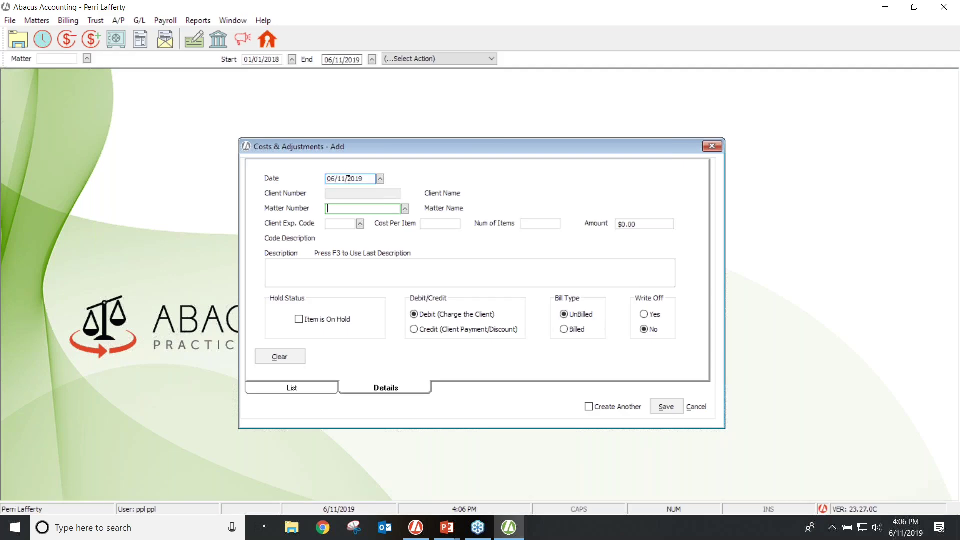
left_click(331, 211)
left_click(360, 224)
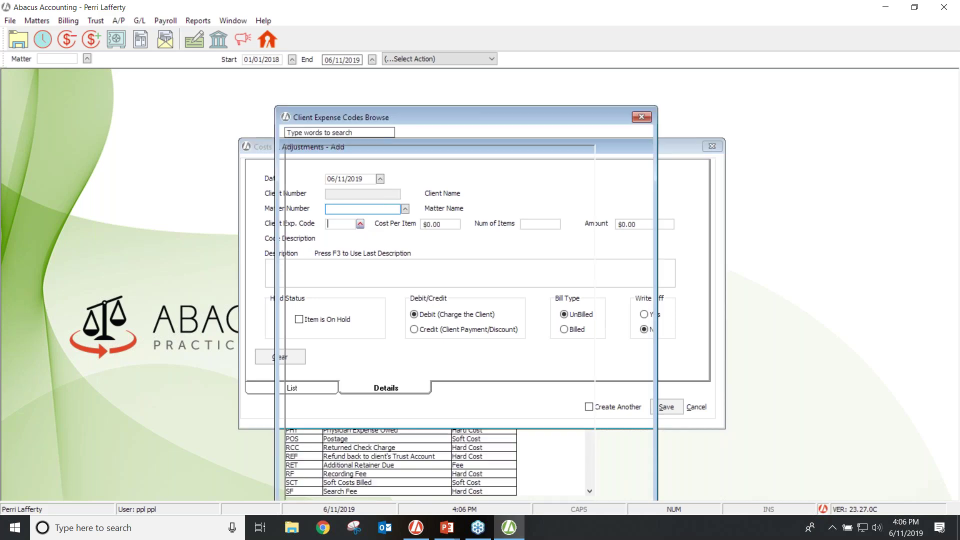
type("fee")
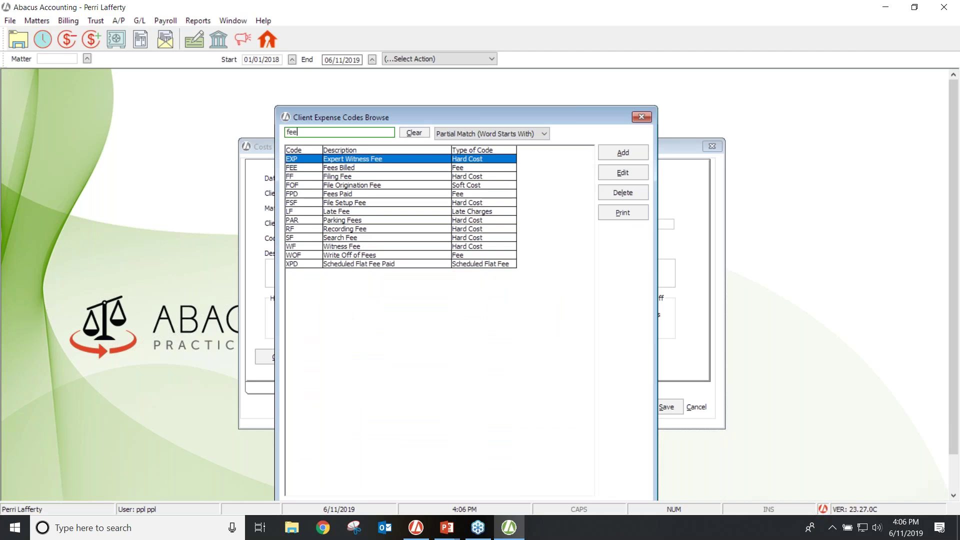
left_click(333, 169)
double_click(331, 167)
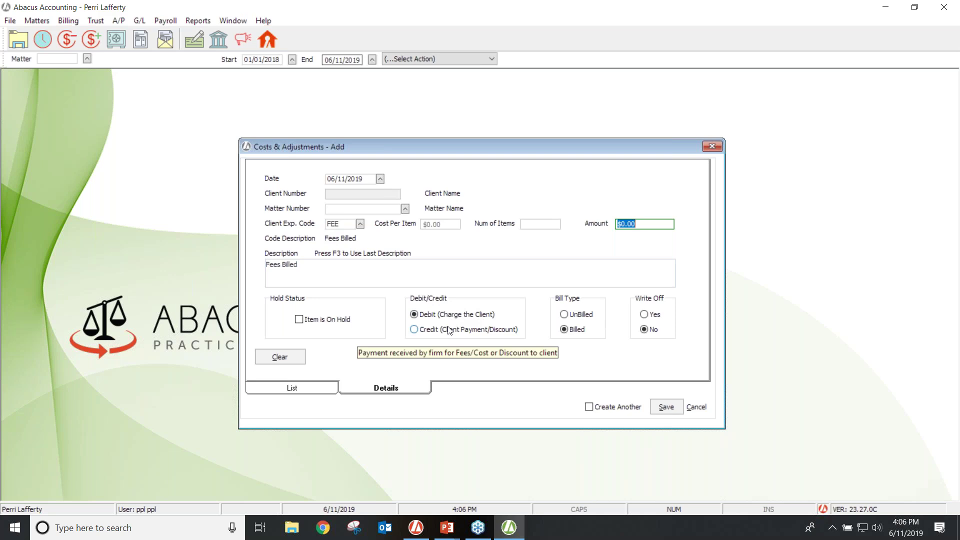
Step: Switch the adjustment to Credit and back to Debit, and close it without saving
left_click(414, 329)
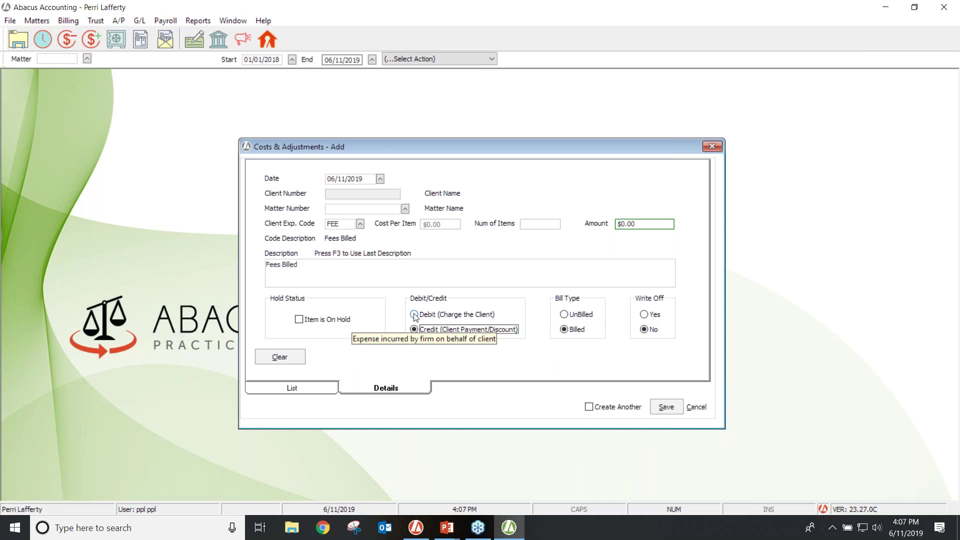
left_click(414, 315)
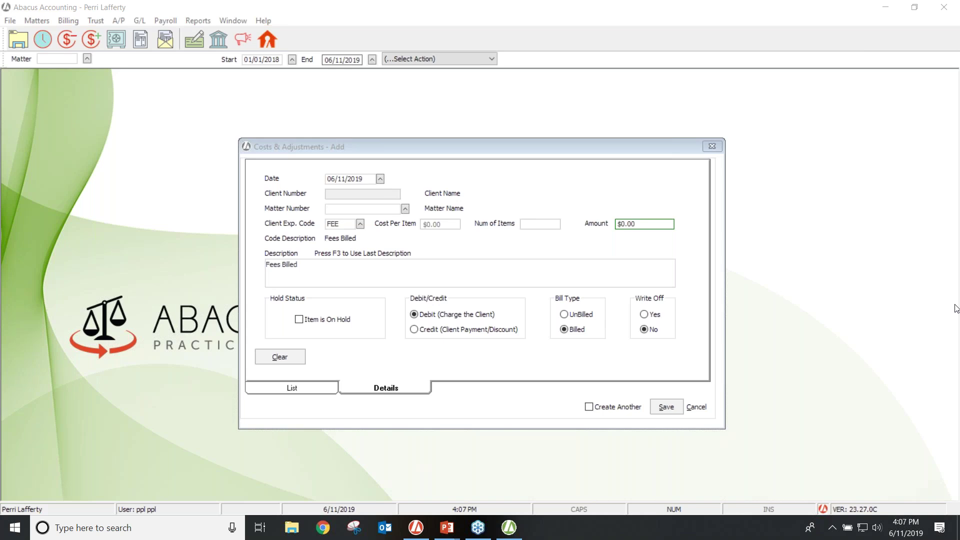
left_click(711, 146)
left_click(512, 267)
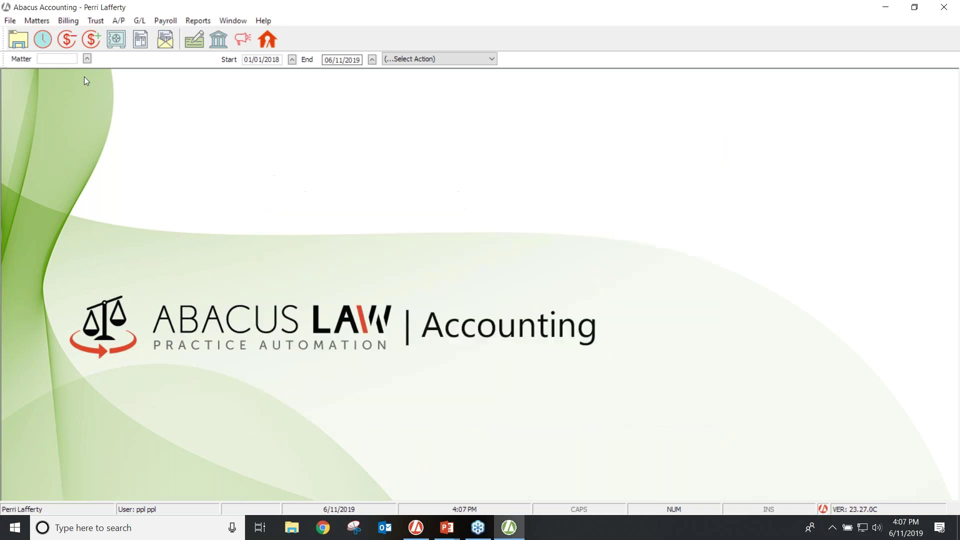
Step: Start a Matter History report and set its start date to 01/01/1900
left_click(26, 20)
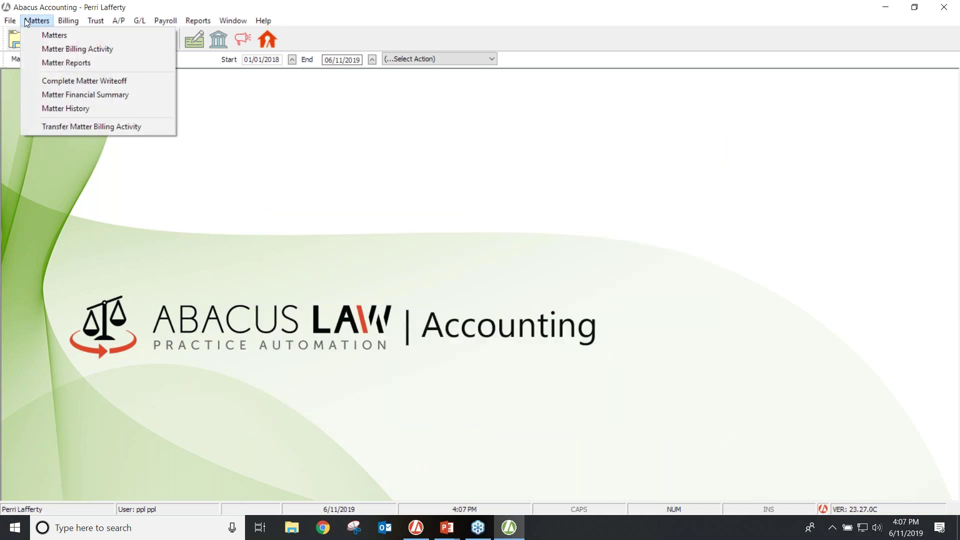
left_click(61, 109)
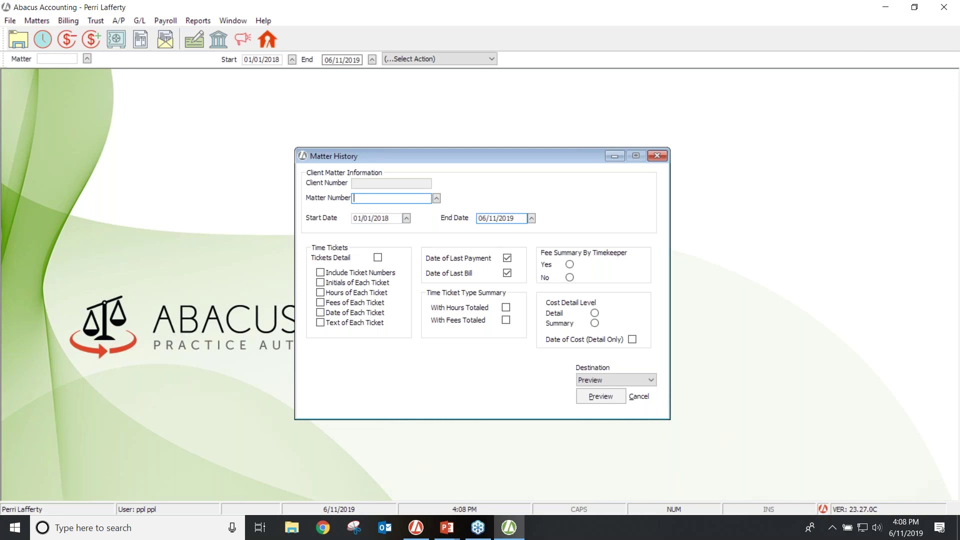
left_click(397, 218)
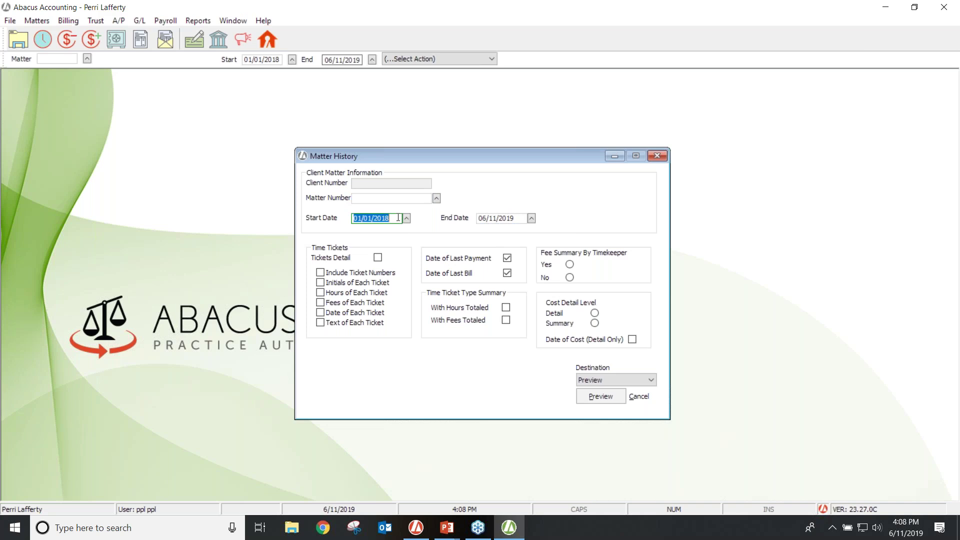
type("01/01/1900")
Step: Turn on ticket detail with the initials, hours, fees, date and text of each ticket, leaving ticket numbers out
left_click(378, 257)
left_click(320, 273)
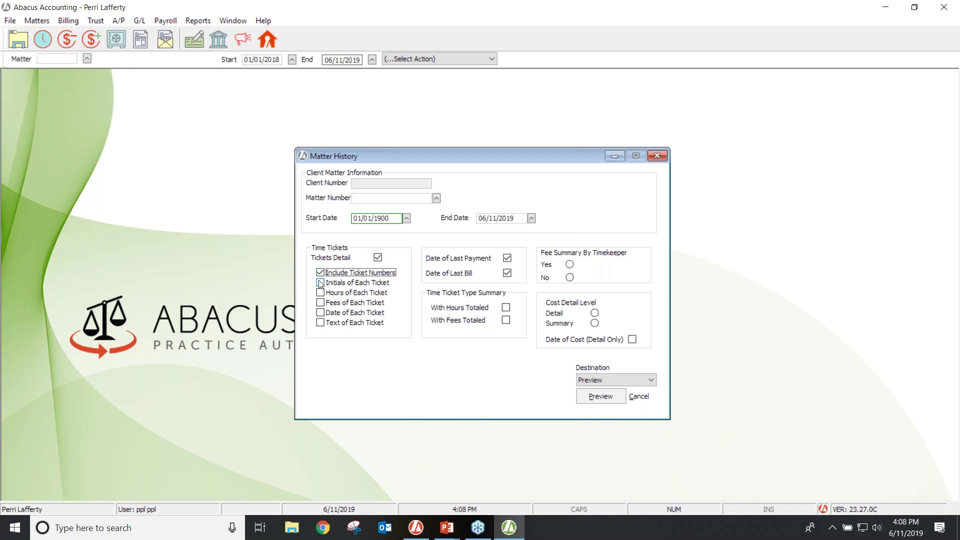
left_click(320, 274)
left_click(320, 282)
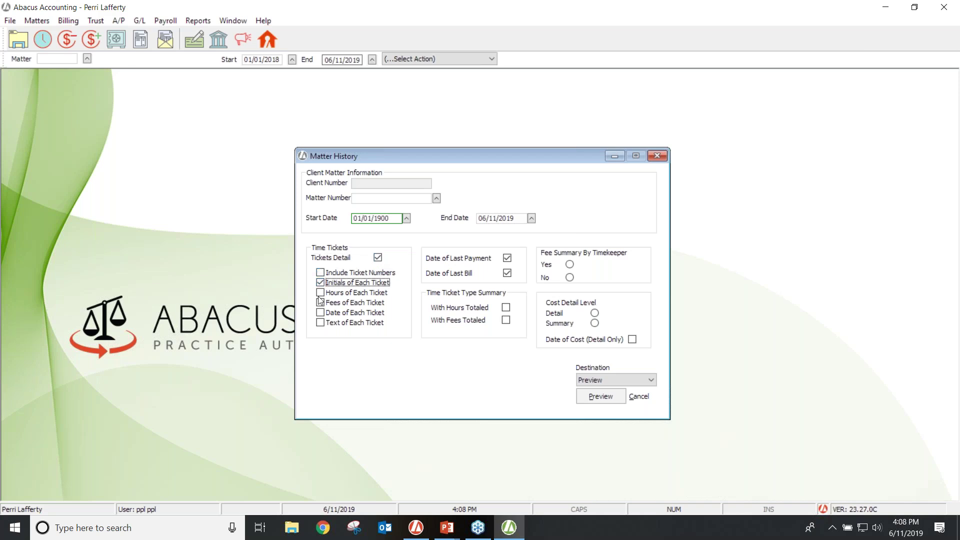
left_click(321, 293)
left_click(320, 303)
left_click(321, 312)
left_click(323, 323)
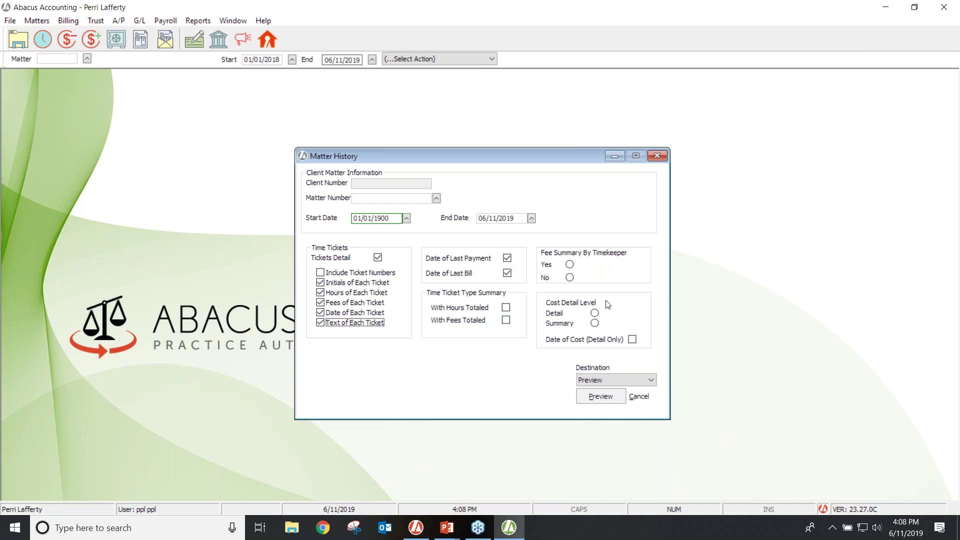
Step: Choose the first listed matter and preview its history with a timekeeper fee summary, hour and fee totals and dated cost detail
left_click(420, 197)
left_click(436, 198)
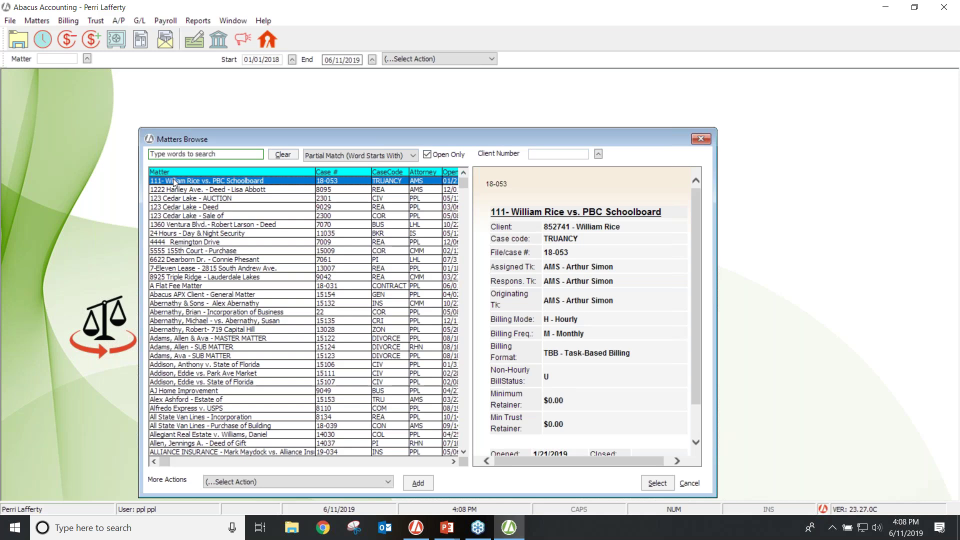
double_click(173, 180)
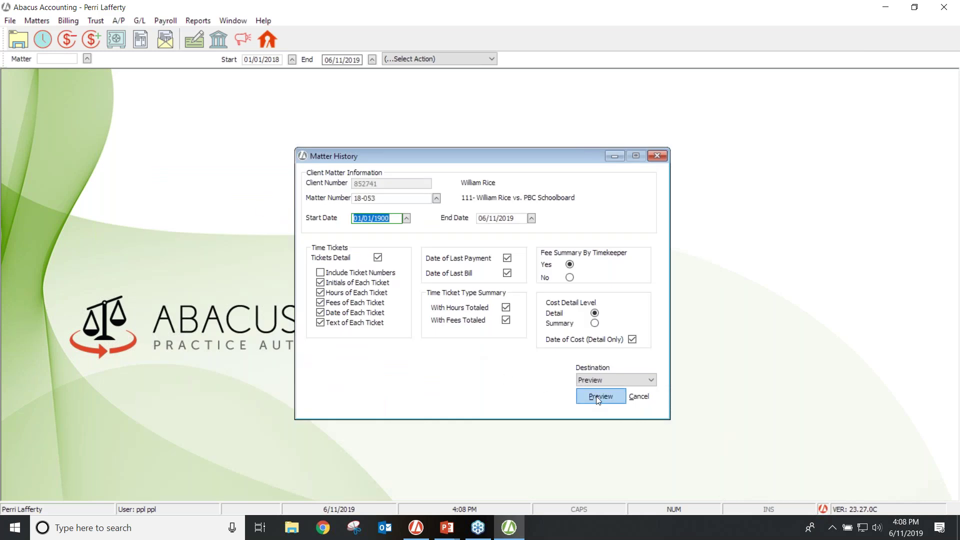
left_click(598, 396)
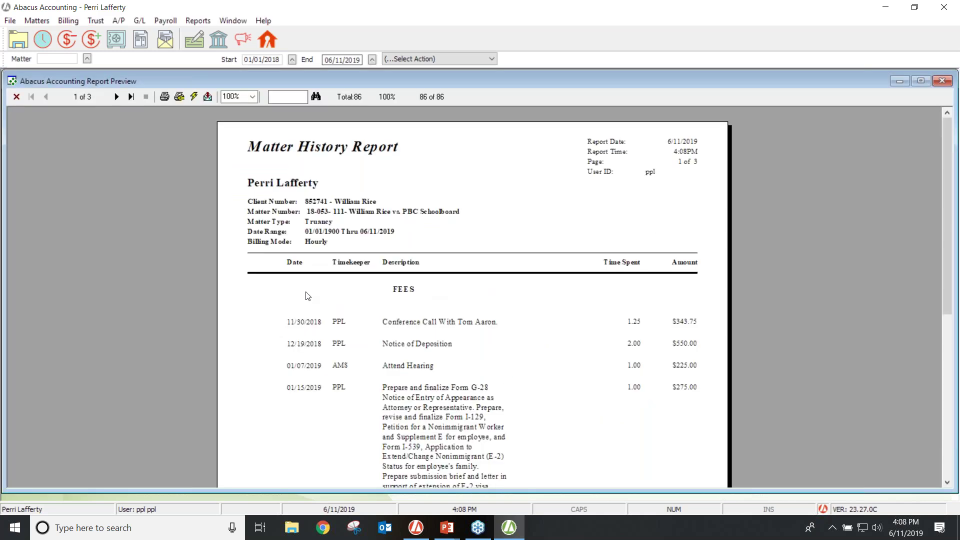
Step: Review the Matter History report through to its last page, and close the preview and the report window
left_click(116, 96)
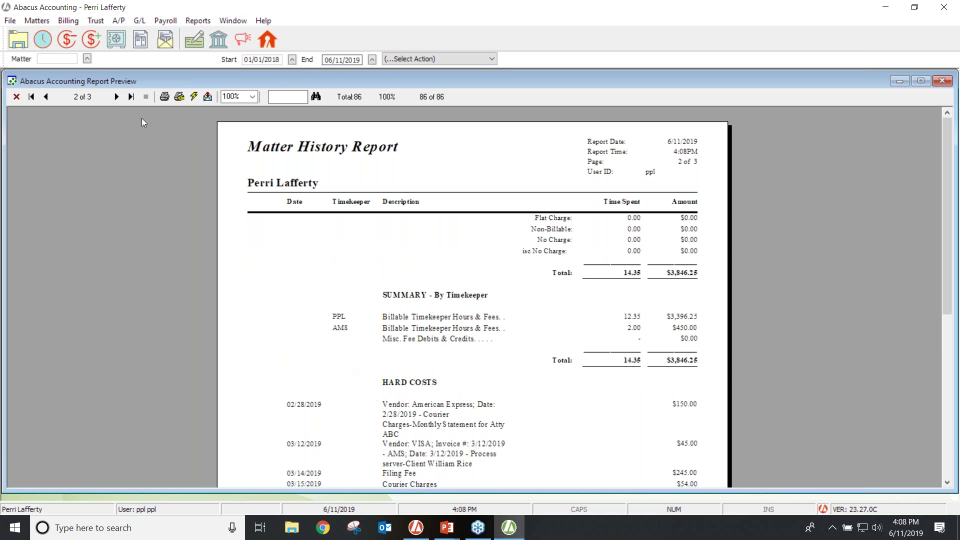
left_click(116, 97)
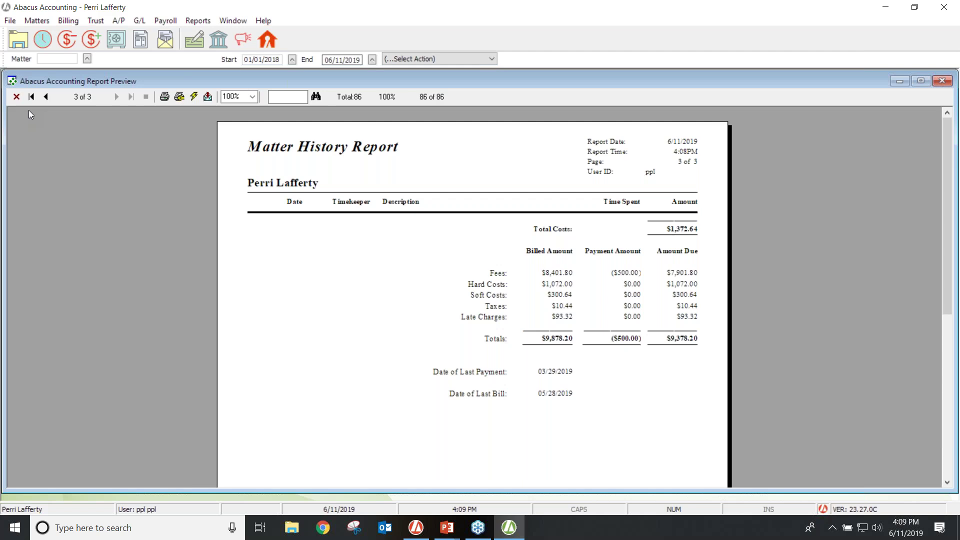
left_click(16, 98)
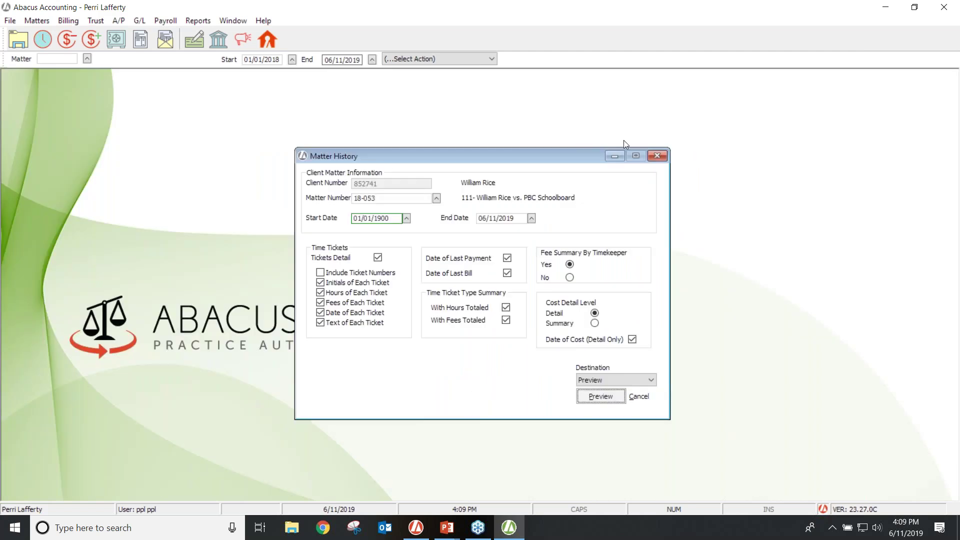
key("Escape")
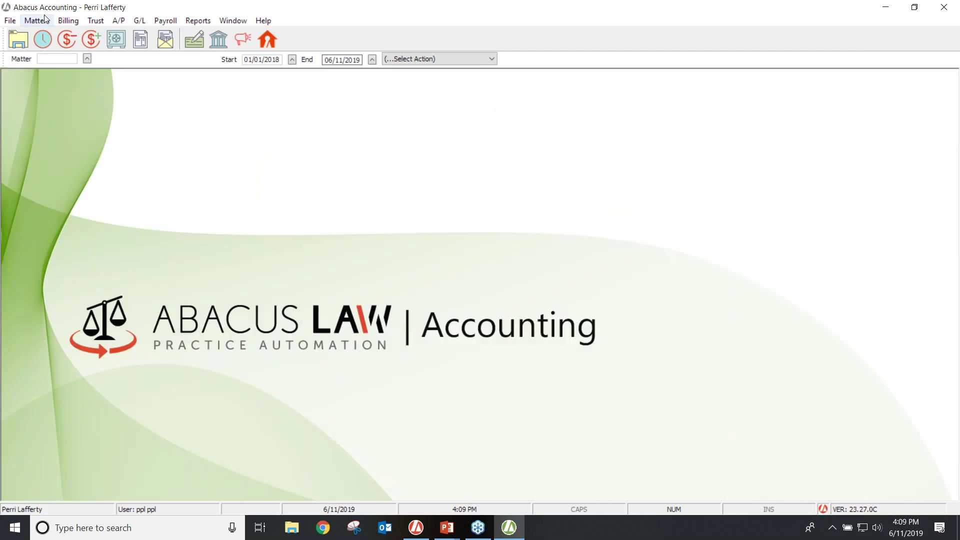
Step: Open the matter billing activity for the matter against ABC Corporation
left_click(38, 22)
left_click(46, 48)
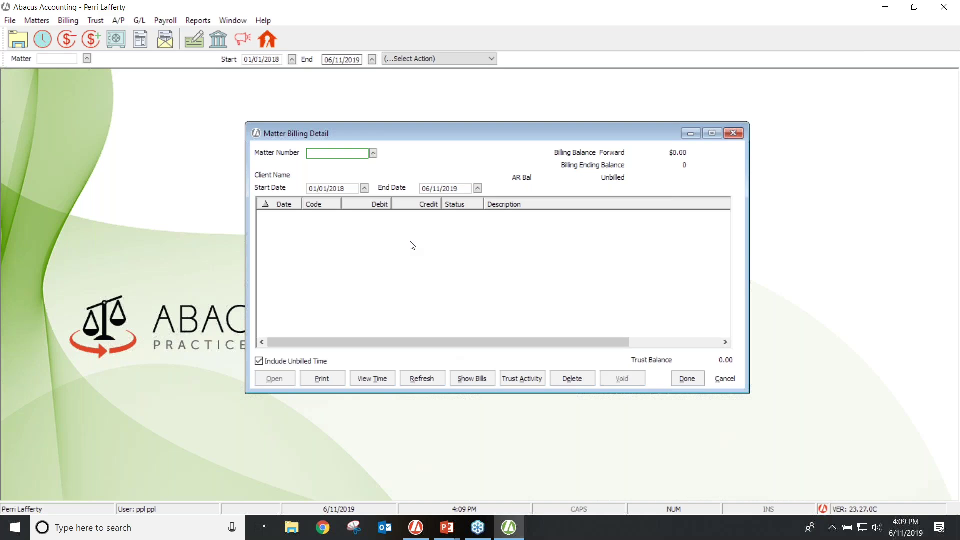
type("2305")
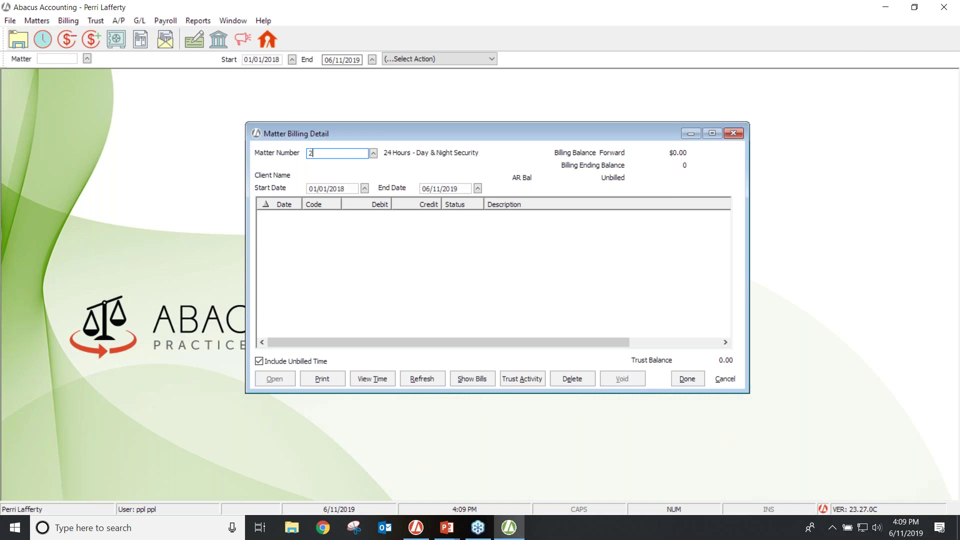
key("Tab")
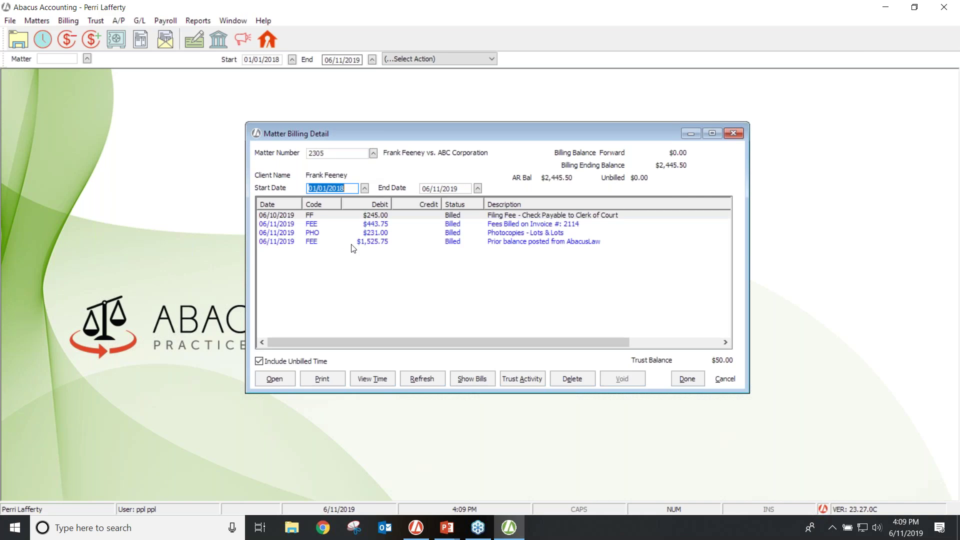
Step: View the PDF of the matter's linked bill, and close it along with the bill list and billing detail
left_click(457, 377)
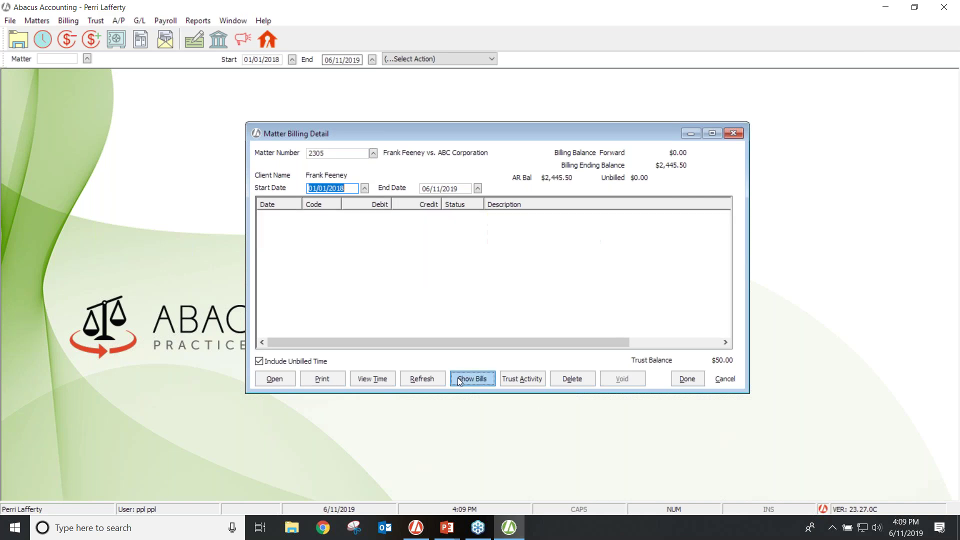
left_click(417, 245)
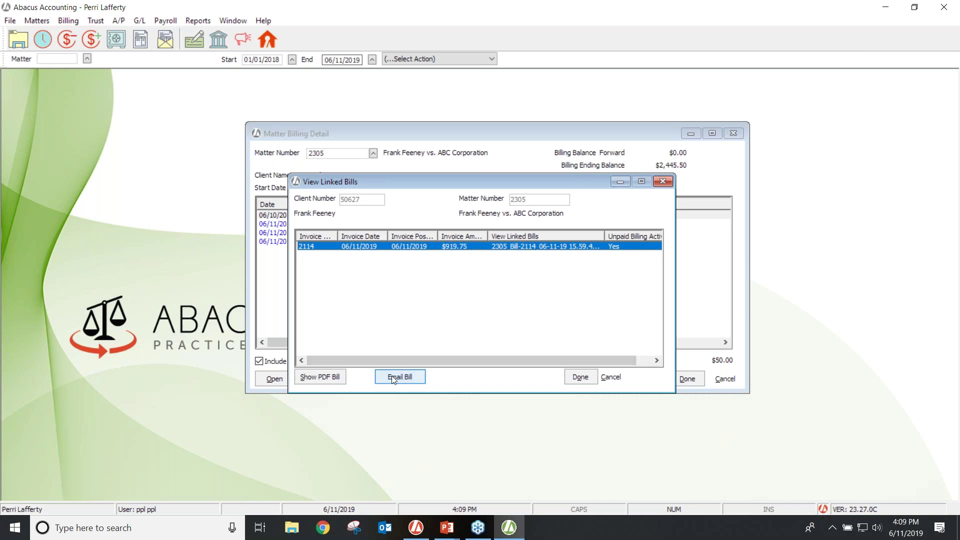
left_click(310, 376)
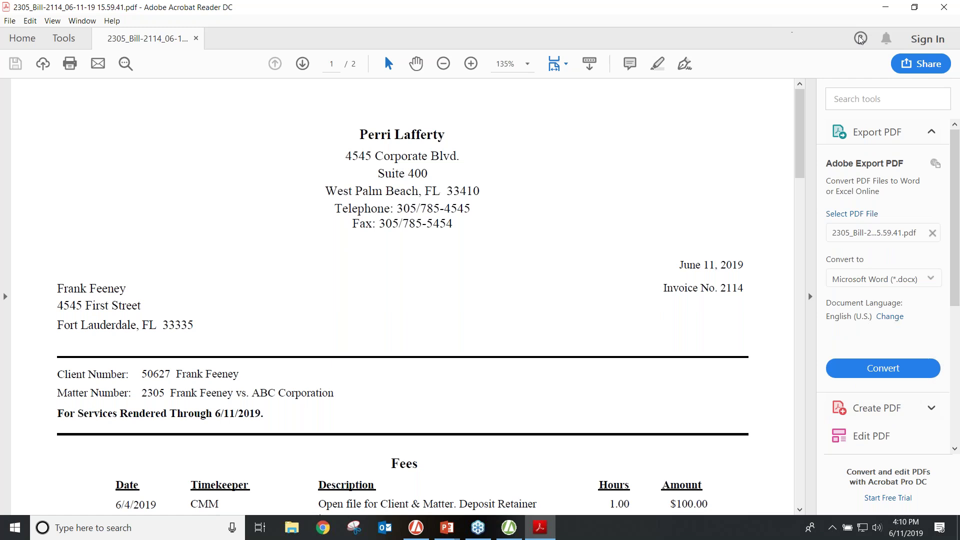
left_click(944, 7)
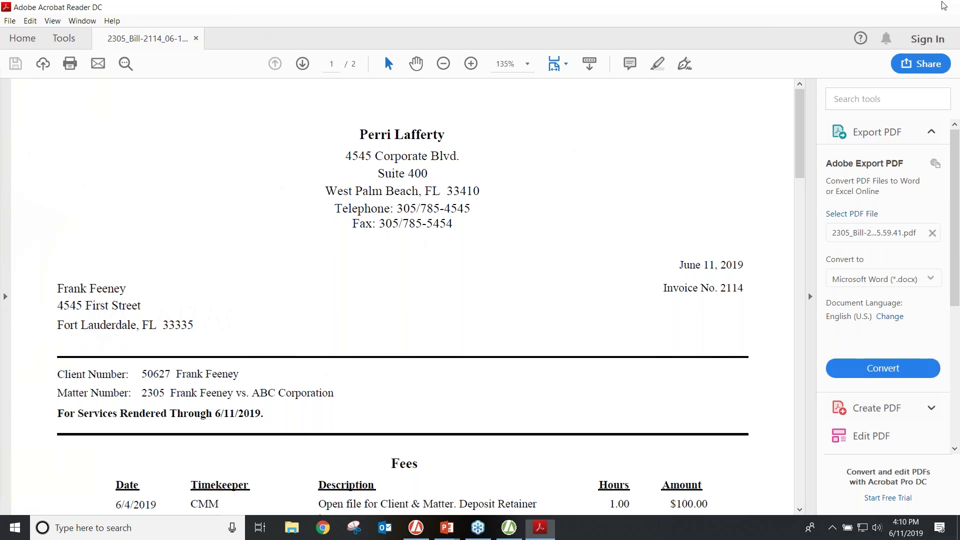
left_click(662, 181)
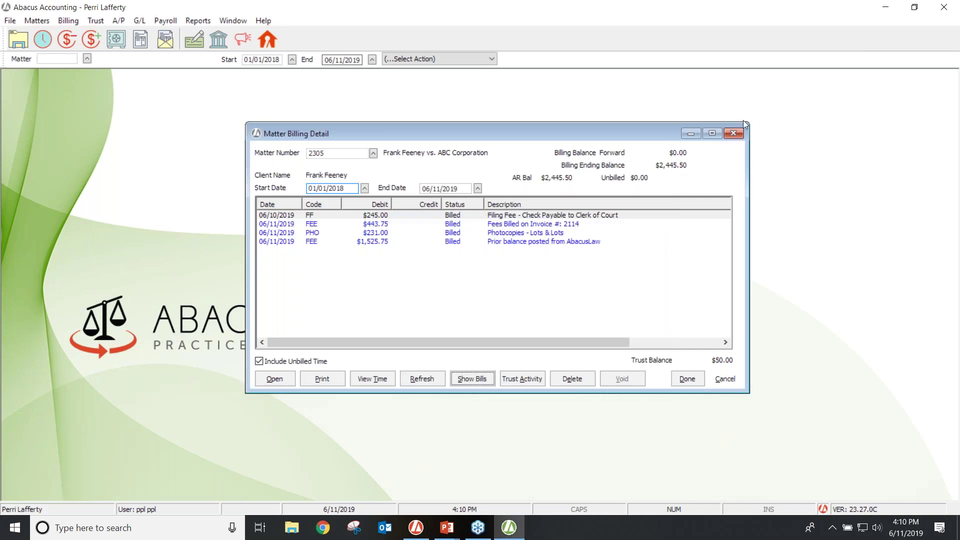
left_click(734, 134)
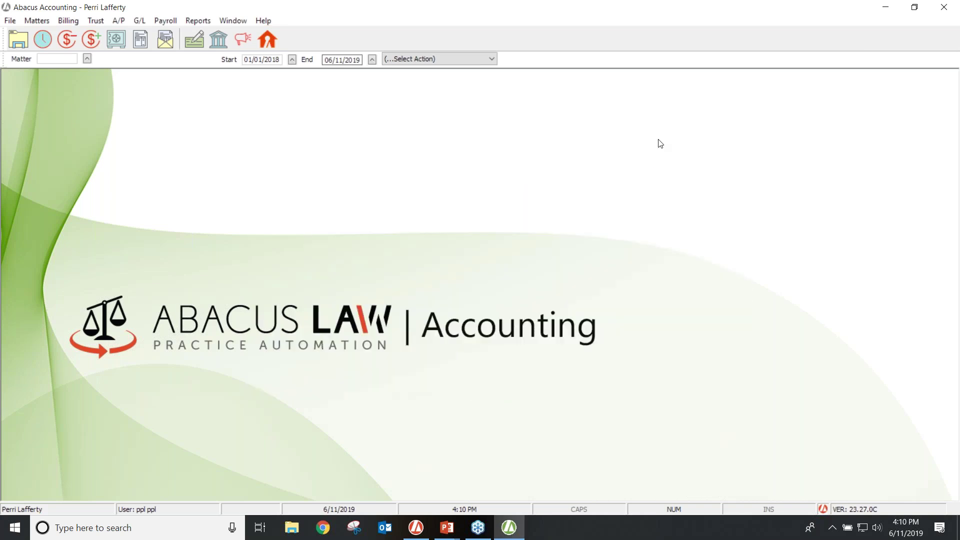